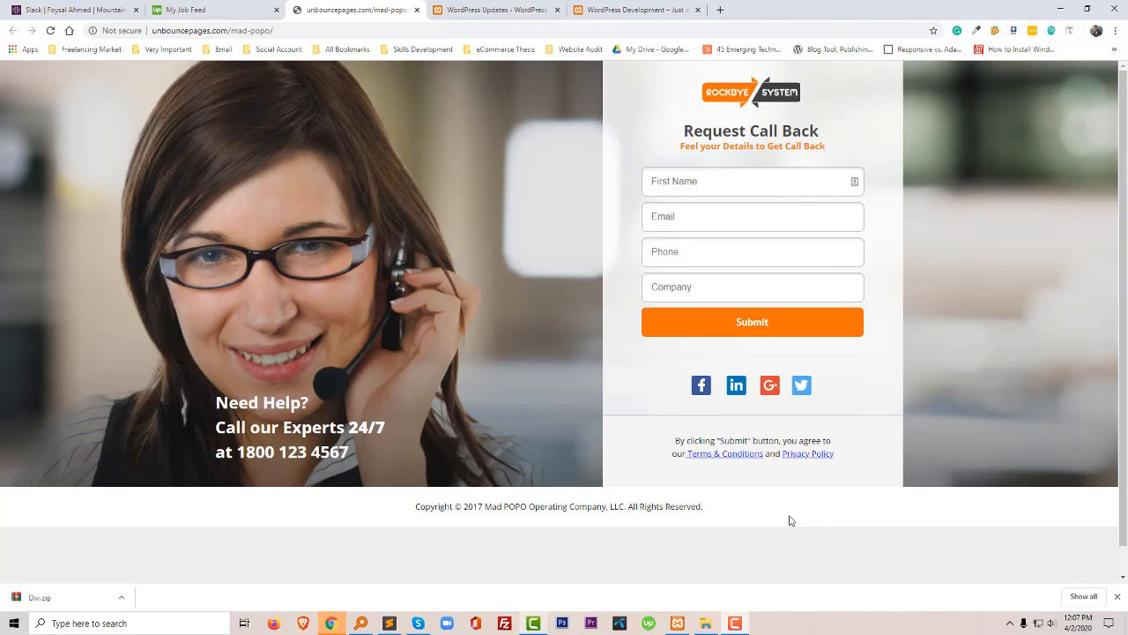
# - Review the reference Request Call Back landing page, the local WordPress site's front page and its admin dashboard
pyautogui.click(753, 323)
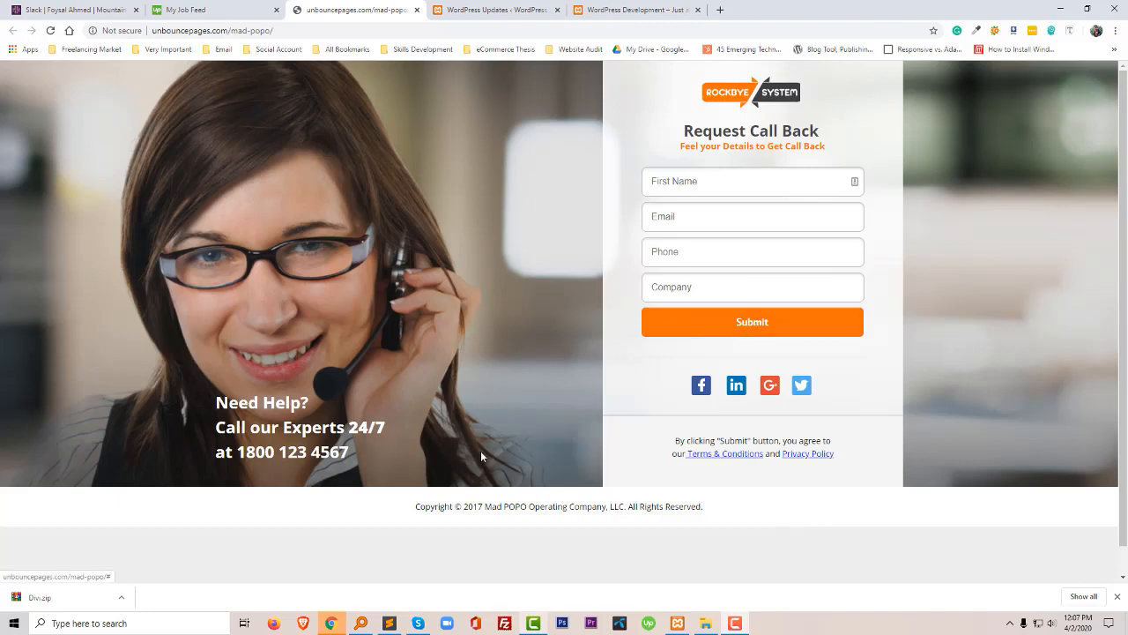
pyautogui.click(637, 10)
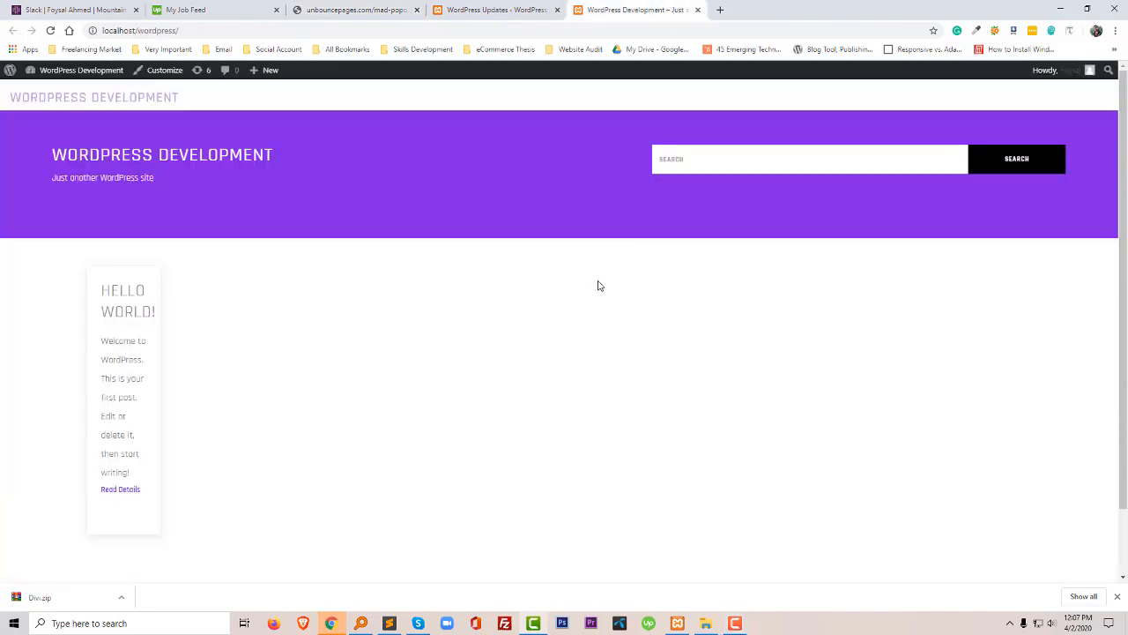
pyautogui.click(498, 9)
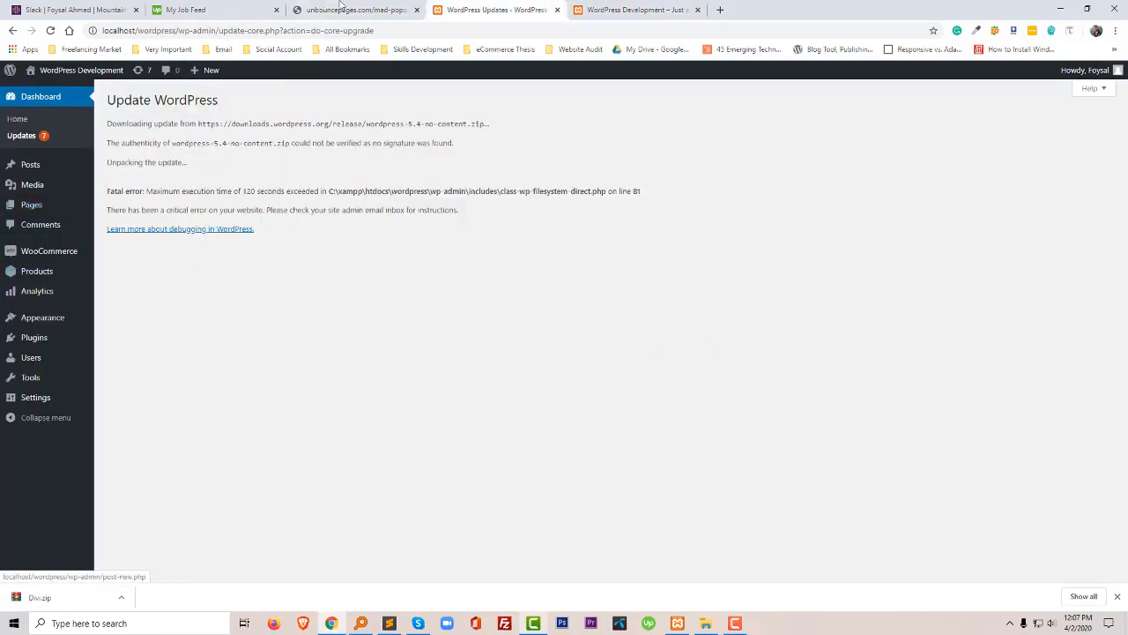
# - Search the web for "Divi Theme" in a new browser tab and look through the results
pyautogui.click(722, 10)
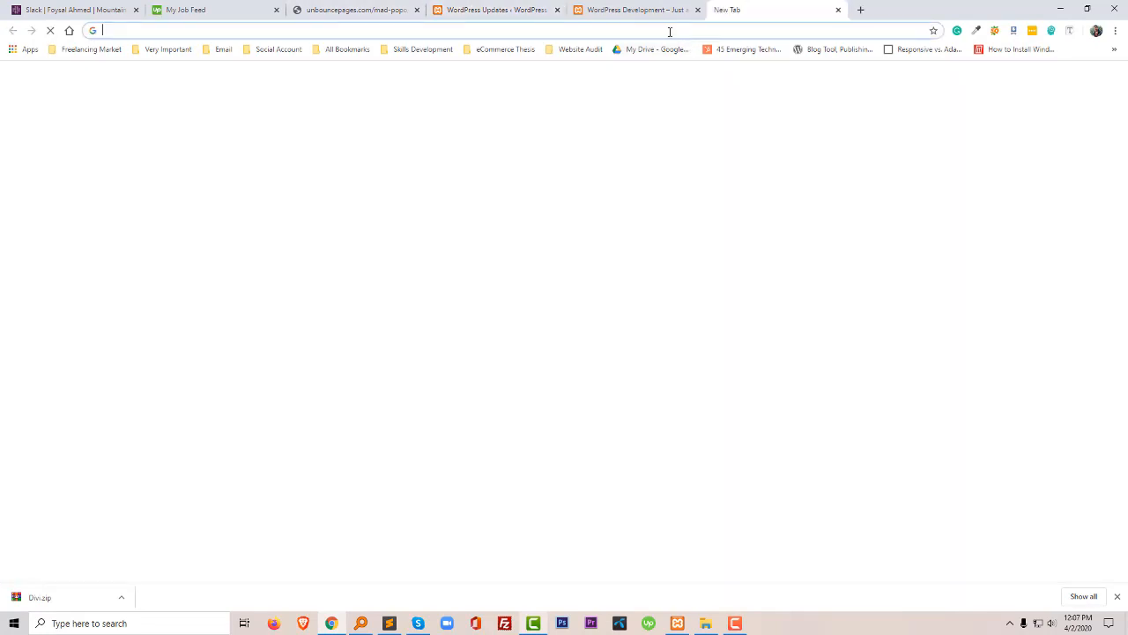
pyautogui.write('Divi ')
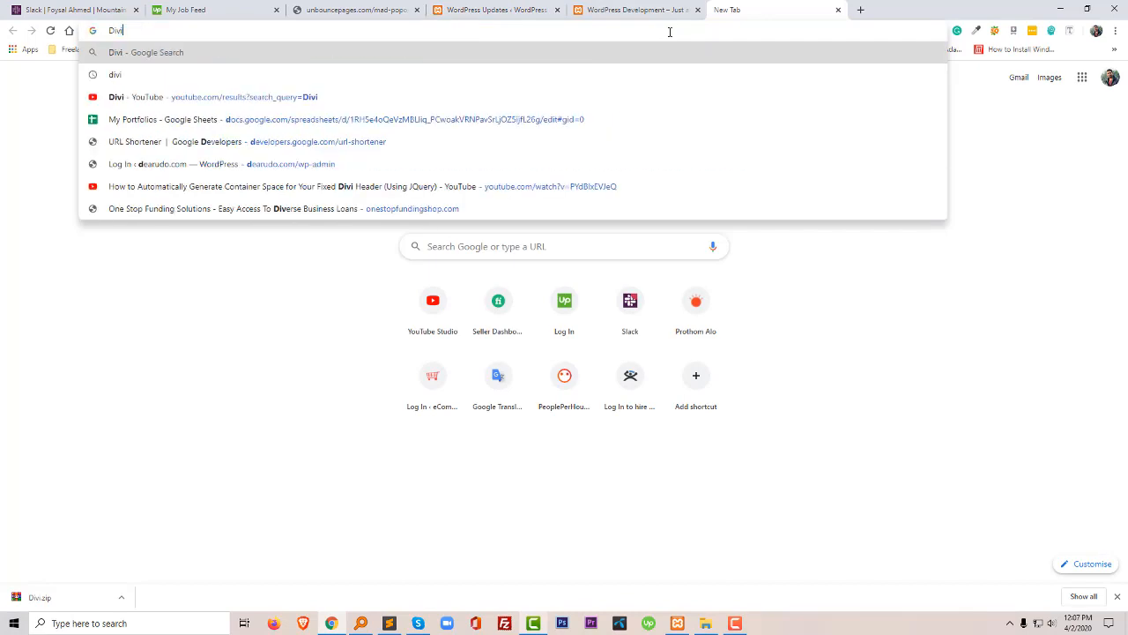
pyautogui.write('Theme')
pyautogui.press('Return')
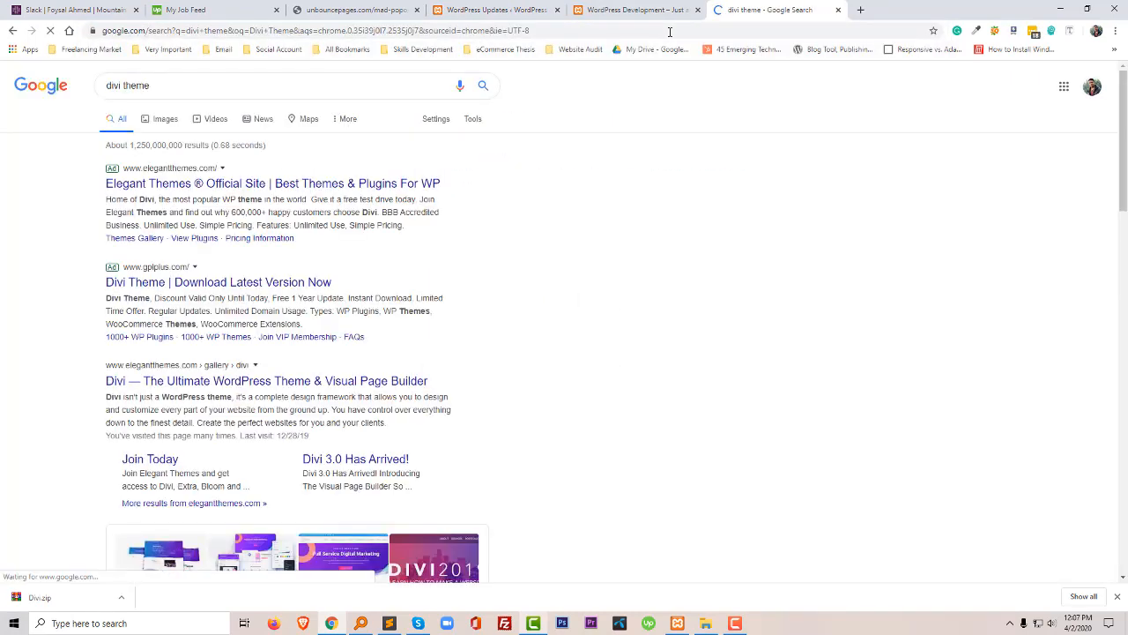
pyautogui.scroll(-3, 724, 328)
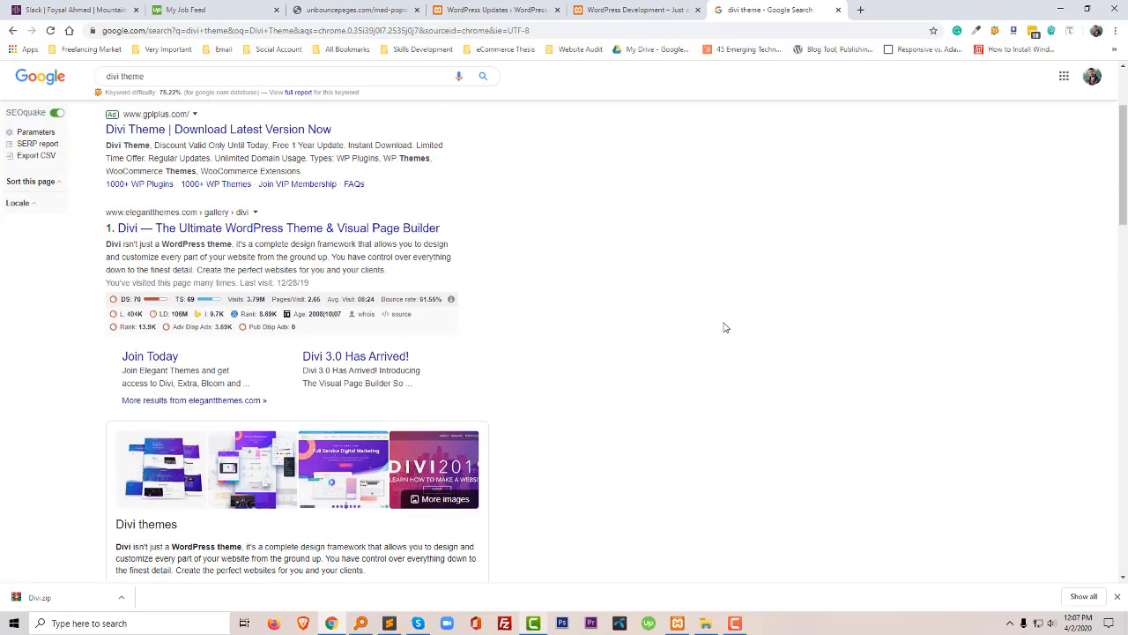
pyautogui.scroll(2, 724, 328)
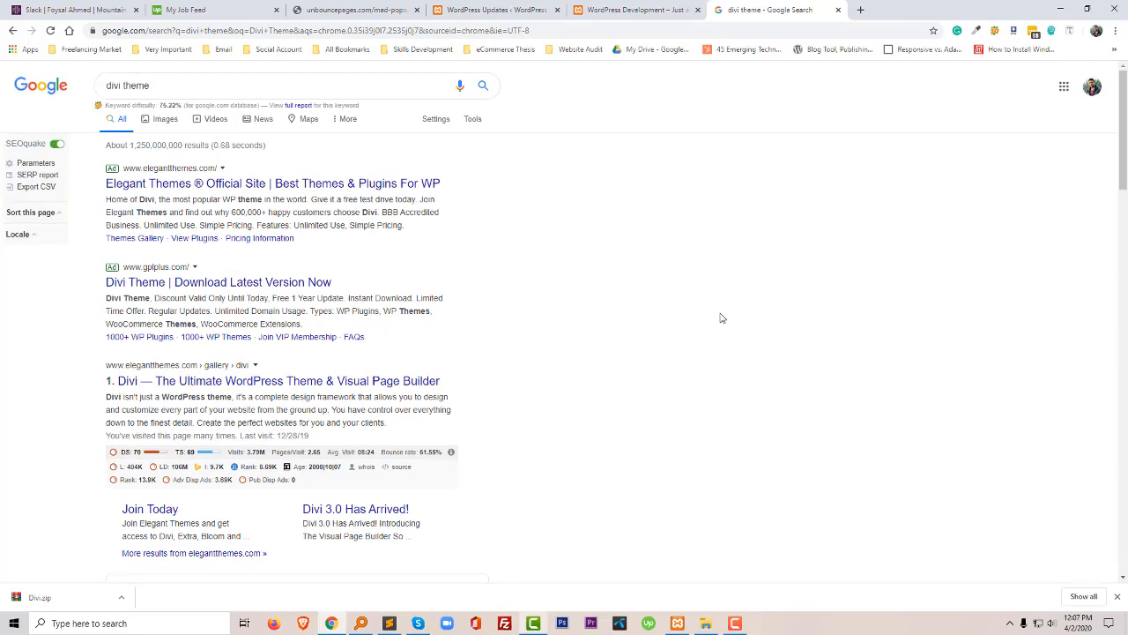
pyautogui.scroll(-3, 721, 317)
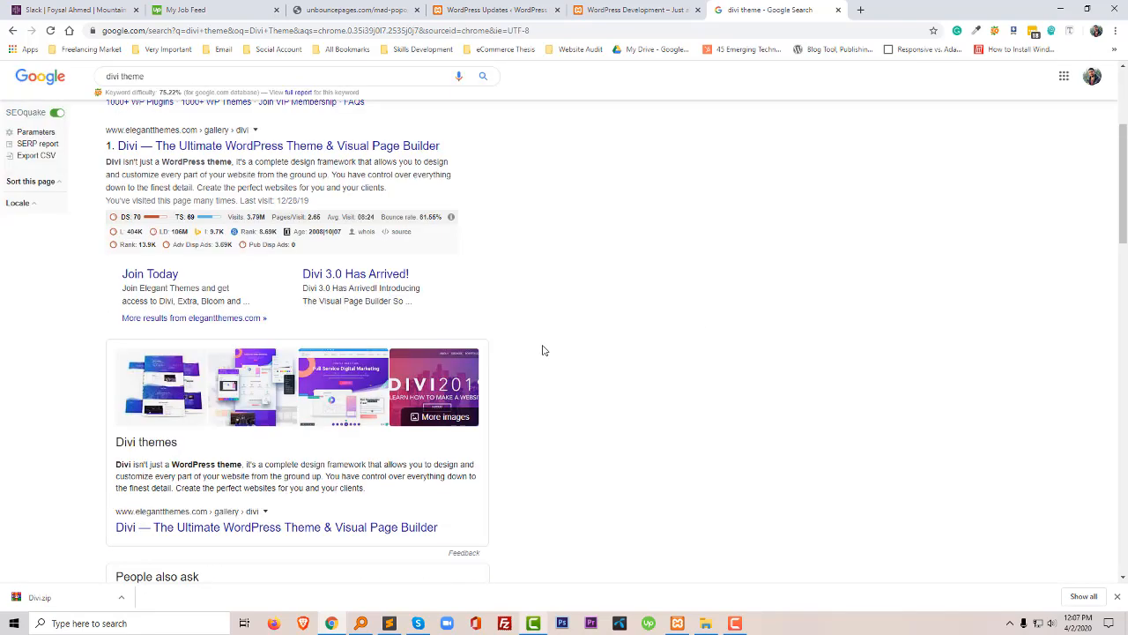
pyautogui.scroll(3, 546, 335)
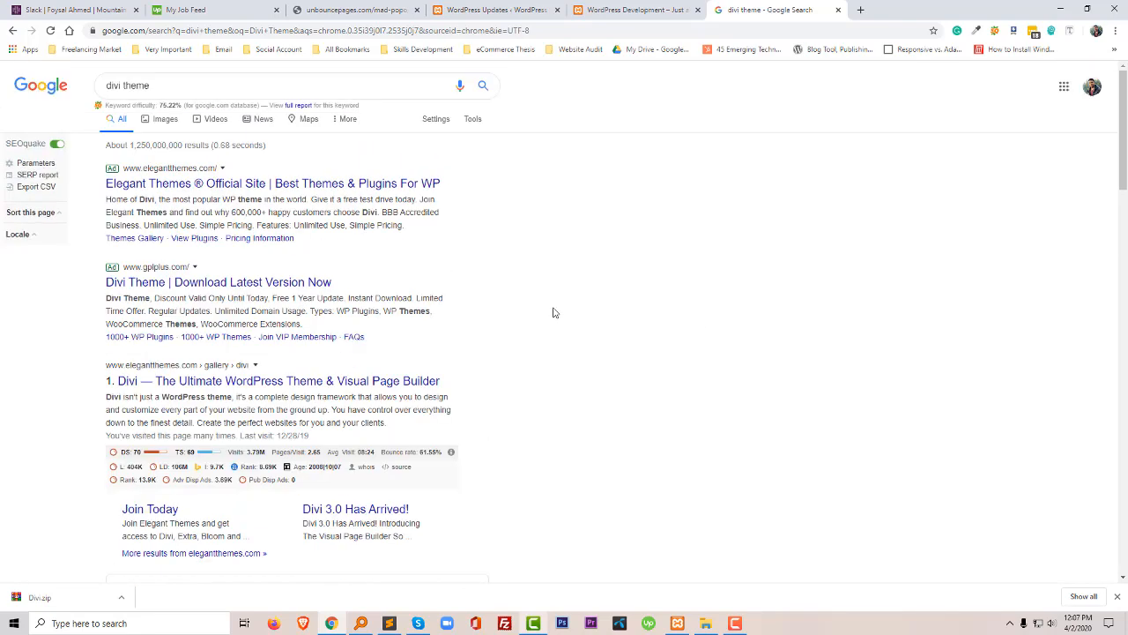
# - Return to the WordPress admin and open the upload form for adding a new theme
pyautogui.click(494, 9)
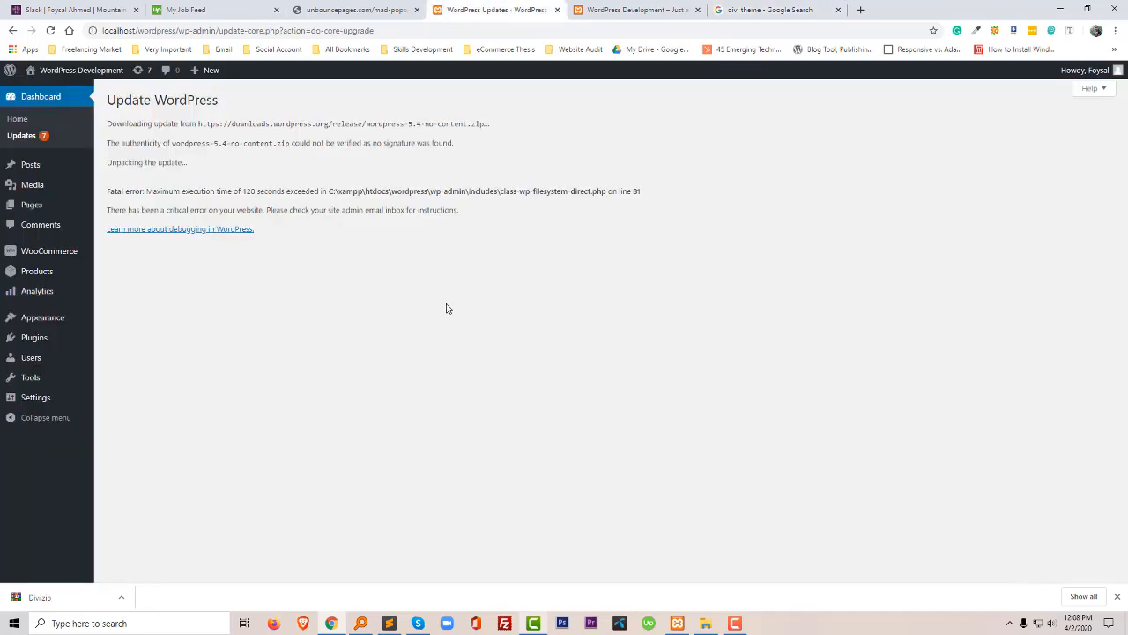
pyautogui.click(370, 9)
pyautogui.click(464, 12)
pyautogui.click(735, 623)
pyautogui.click(735, 623)
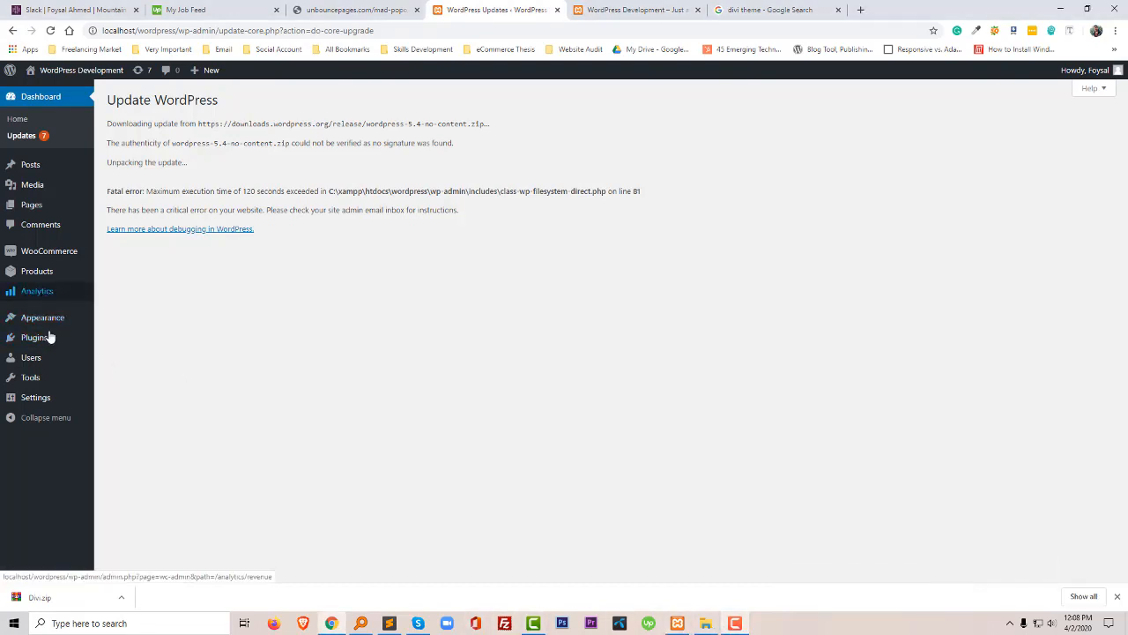
pyautogui.click(50, 319)
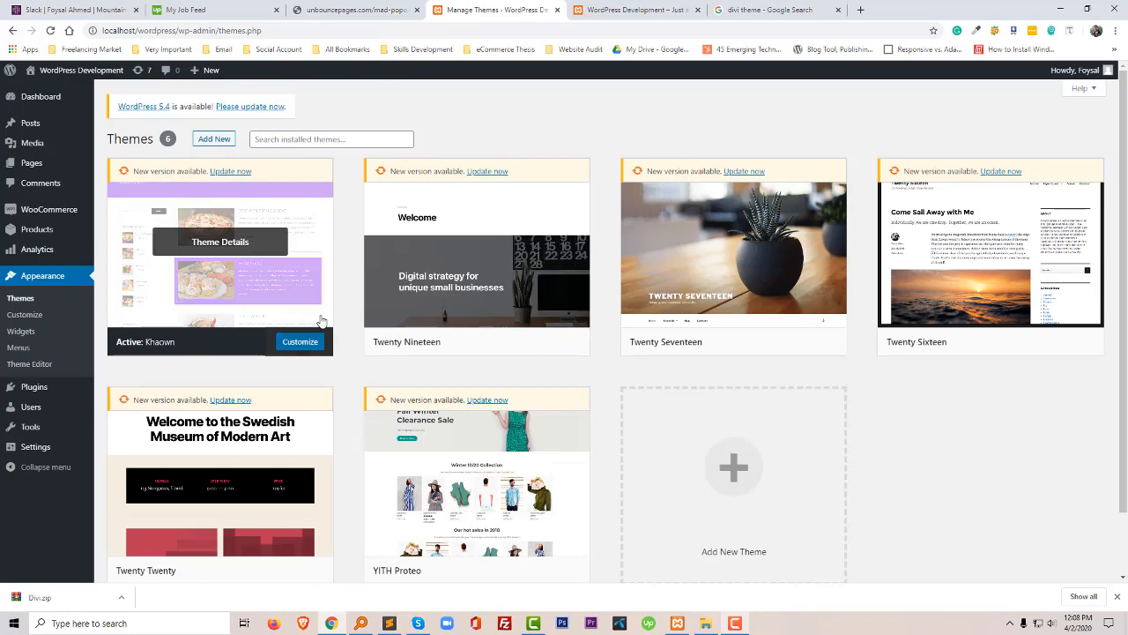
pyautogui.click(215, 139)
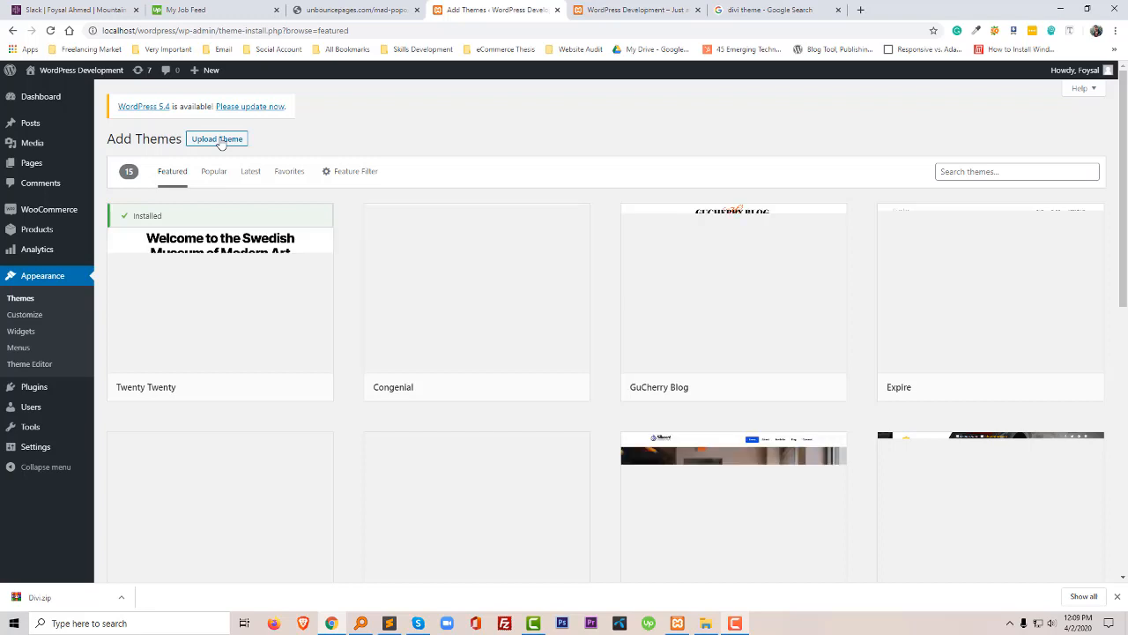
pyautogui.click(221, 141)
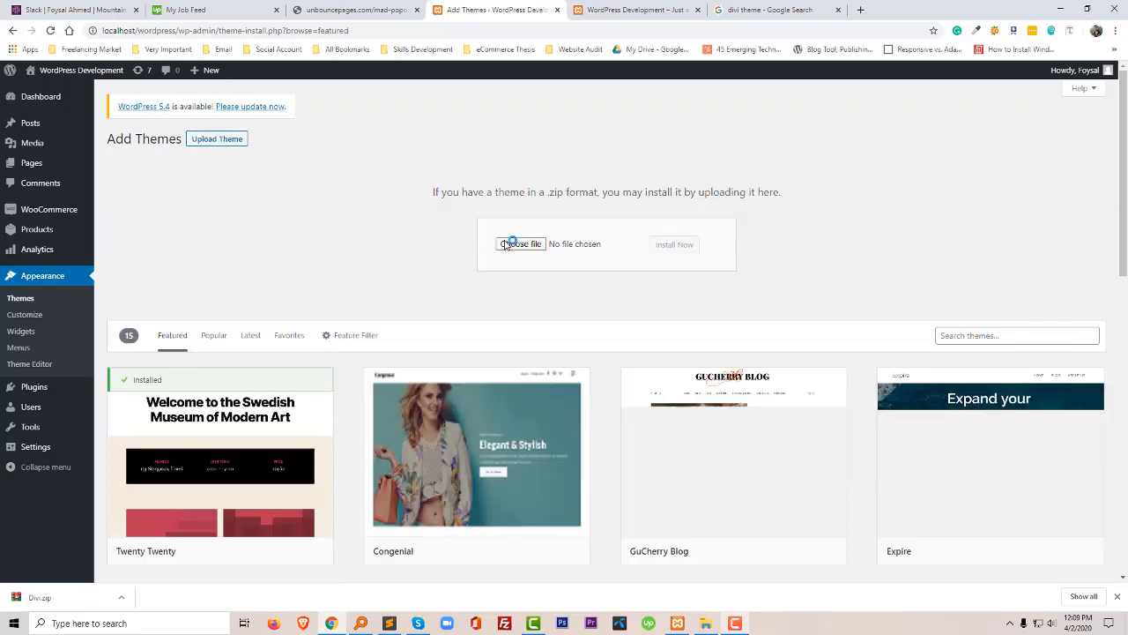
# - Install the theme from Divi.zip in the Downloads folder and activate it
pyautogui.click(513, 247)
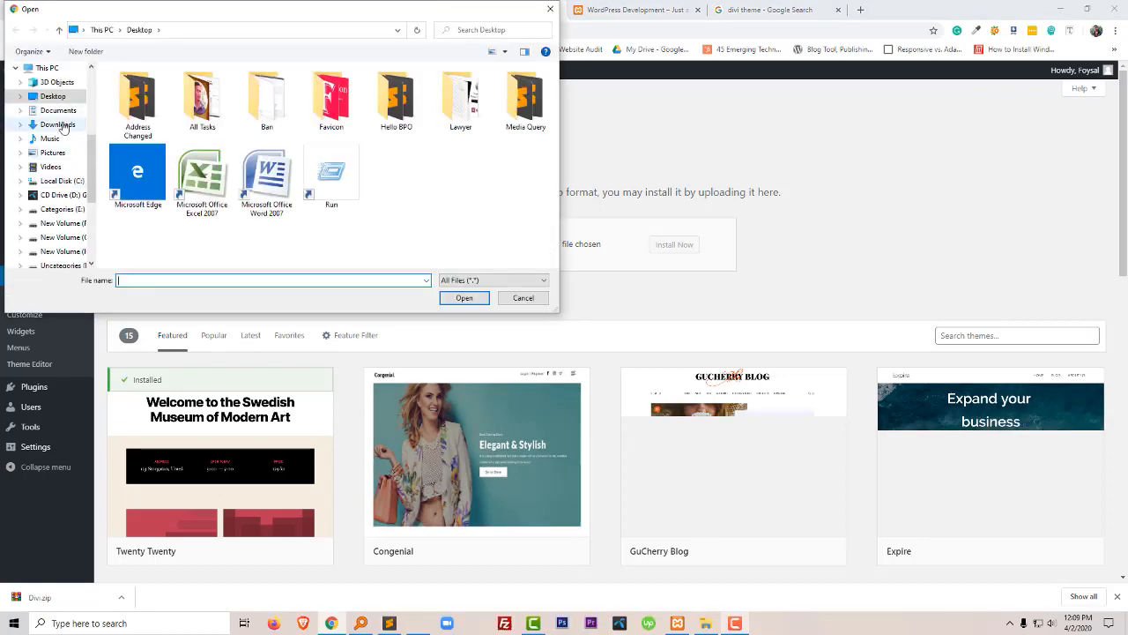
pyautogui.click(58, 124)
pyautogui.click(124, 104)
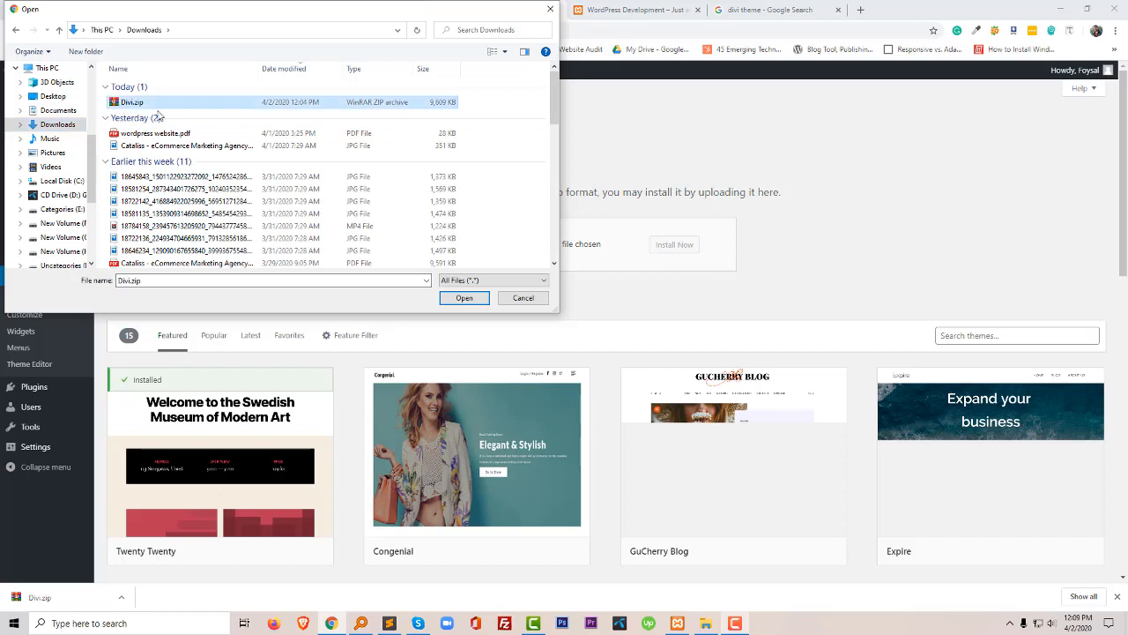
pyautogui.click(452, 299)
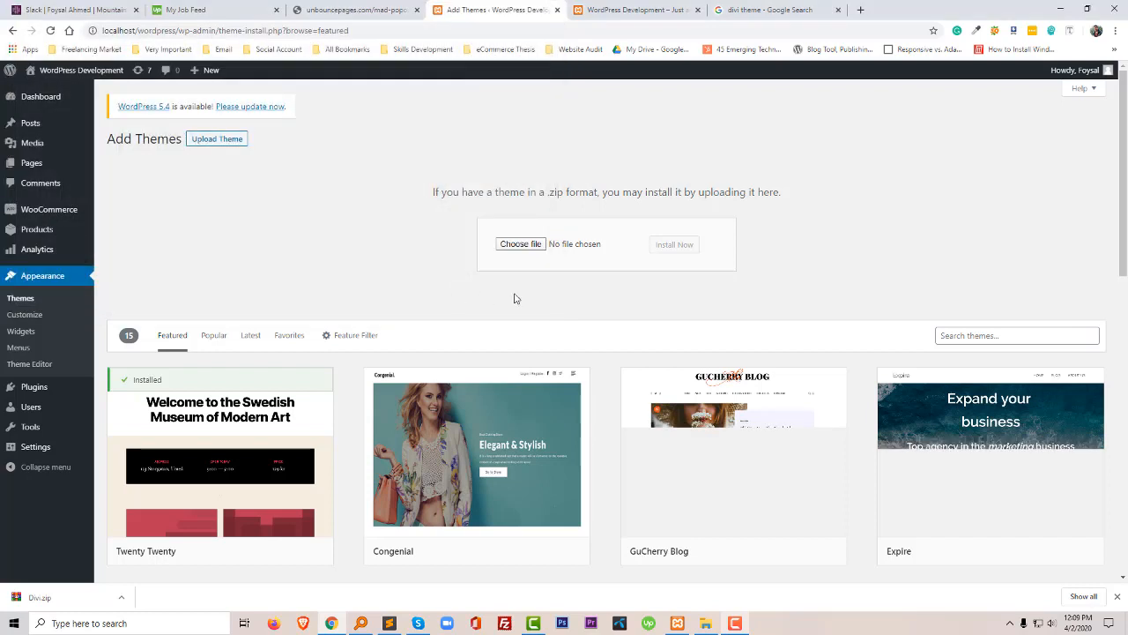
pyautogui.click(668, 245)
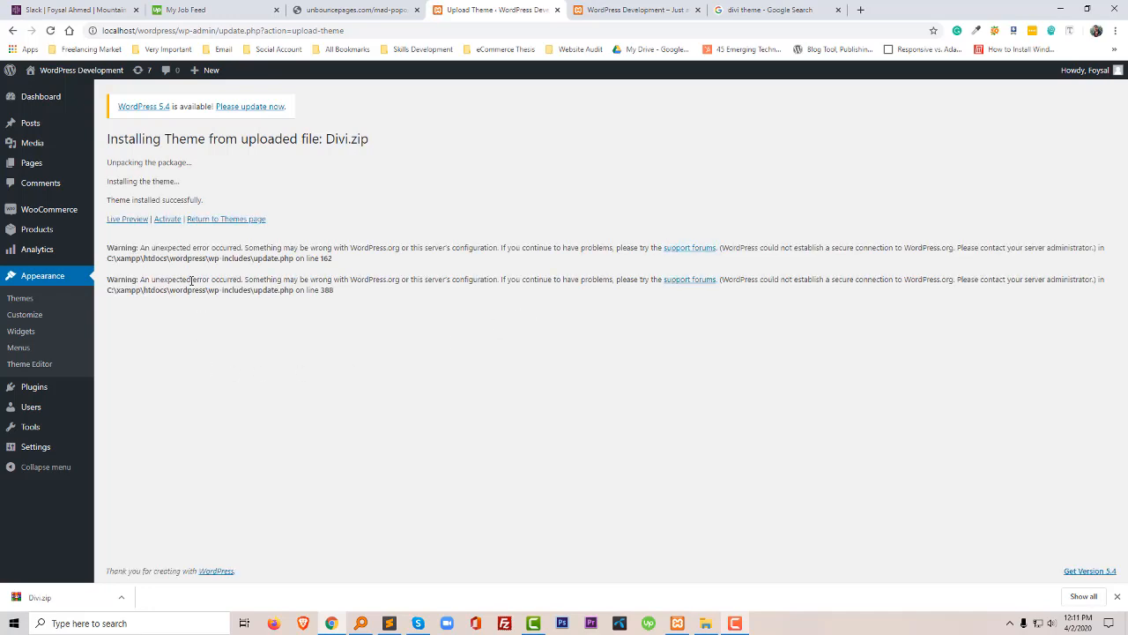
pyautogui.click(166, 221)
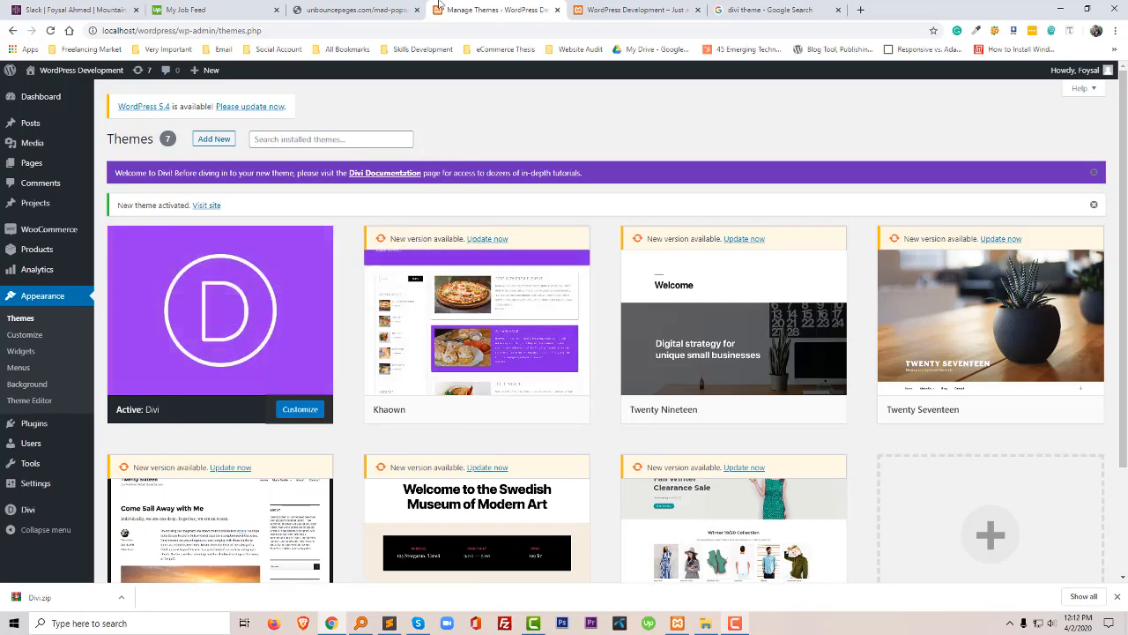
# - Reload the local site's front page to check the activated theme, and view the reference landing page again
pyautogui.click(597, 10)
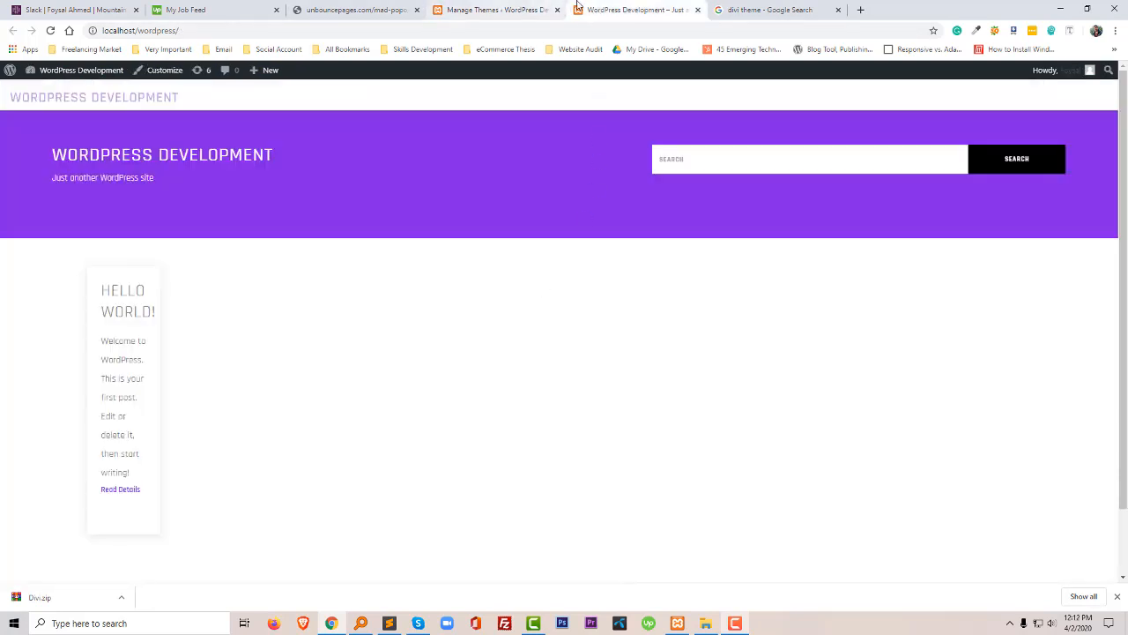
pyautogui.click(53, 31)
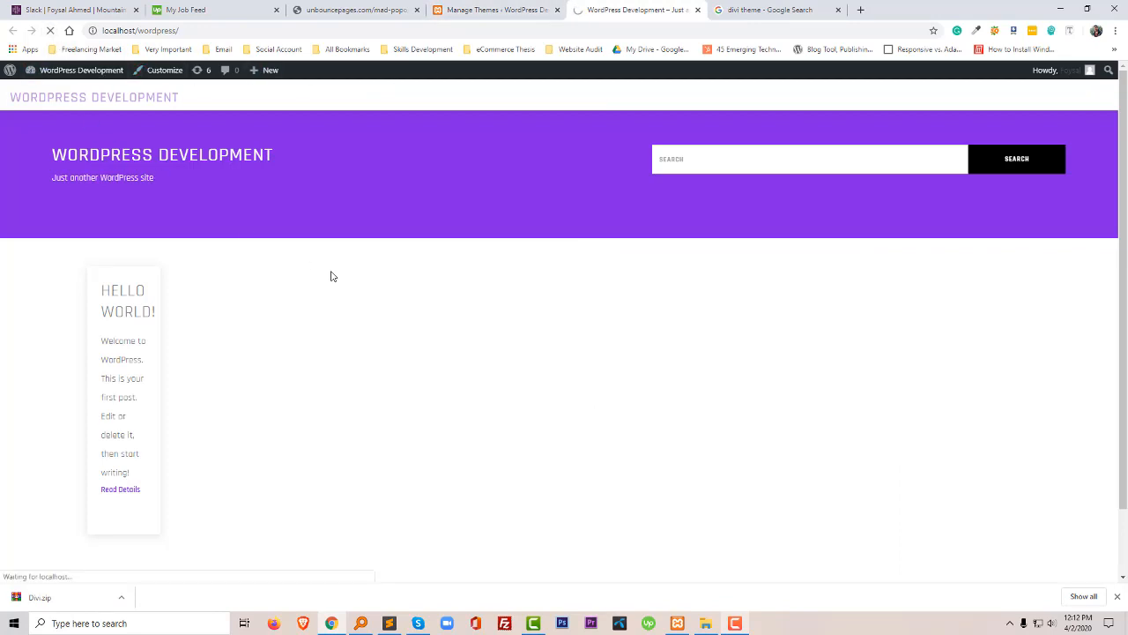
pyautogui.click(353, 10)
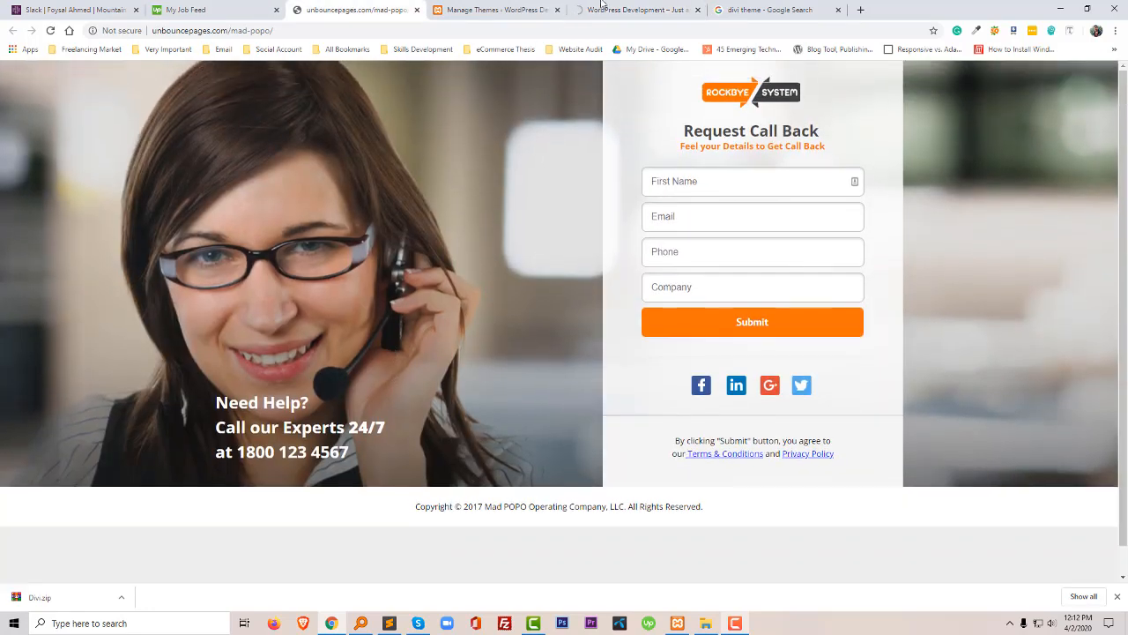
pyautogui.click(609, 10)
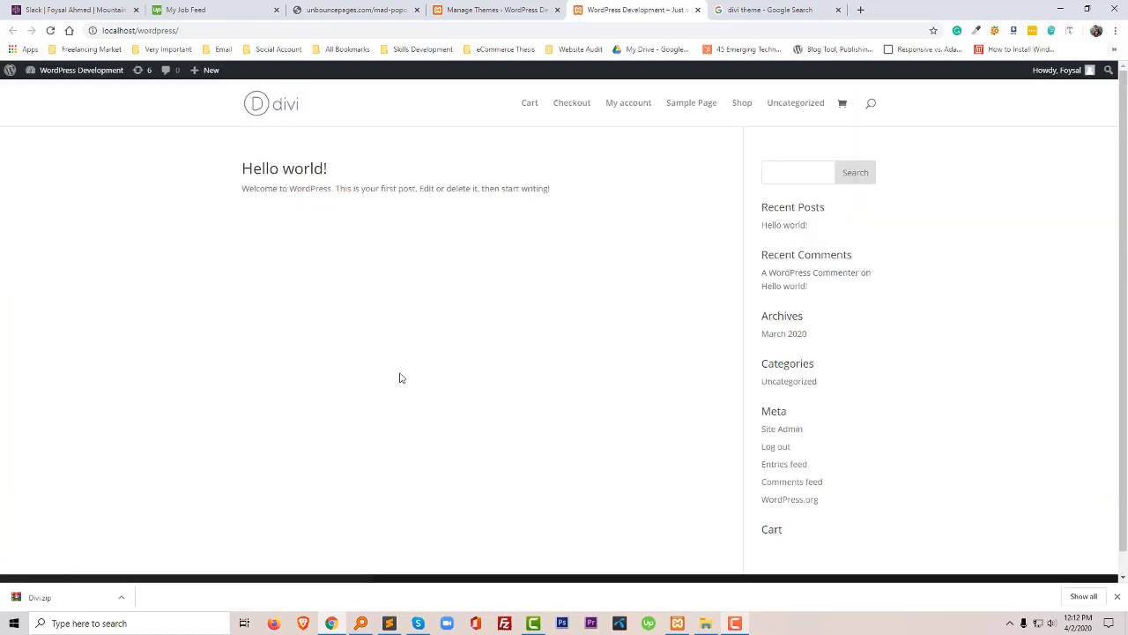
# - Add a new page from the WordPress admin and dismiss the editor's welcome tip
pyautogui.click(477, 10)
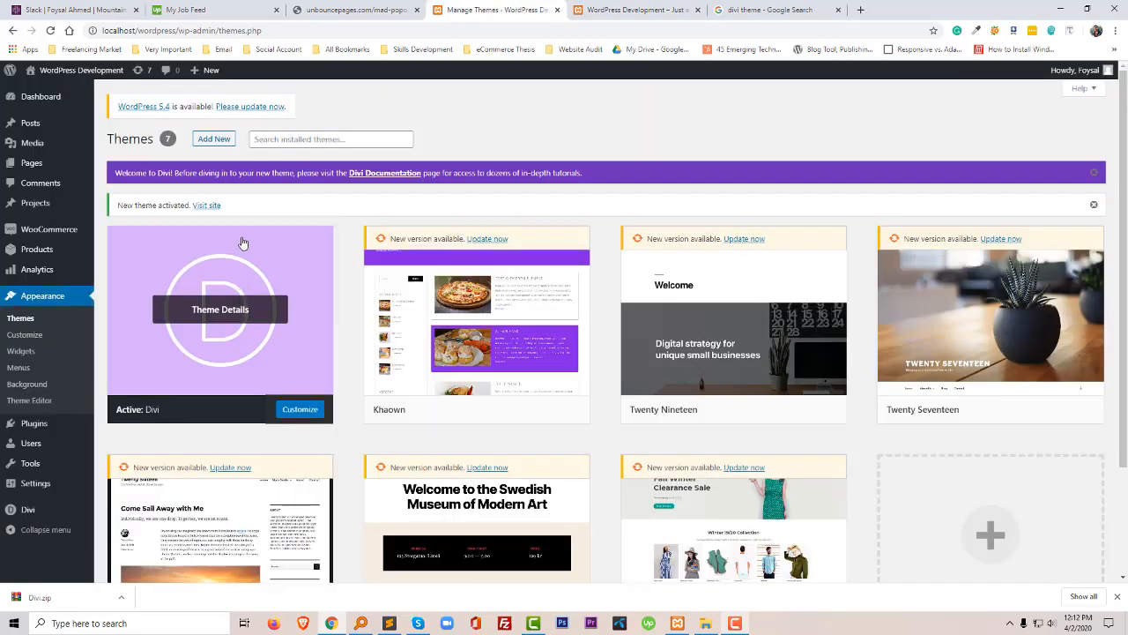
pyautogui.moveTo(35, 164)
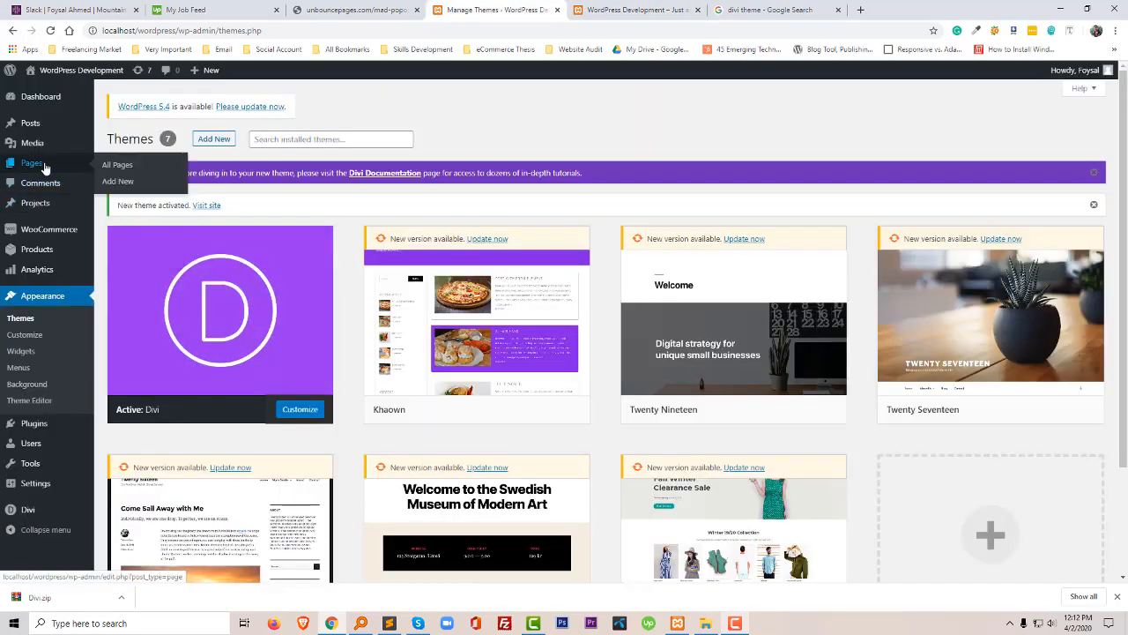
pyautogui.click(117, 181)
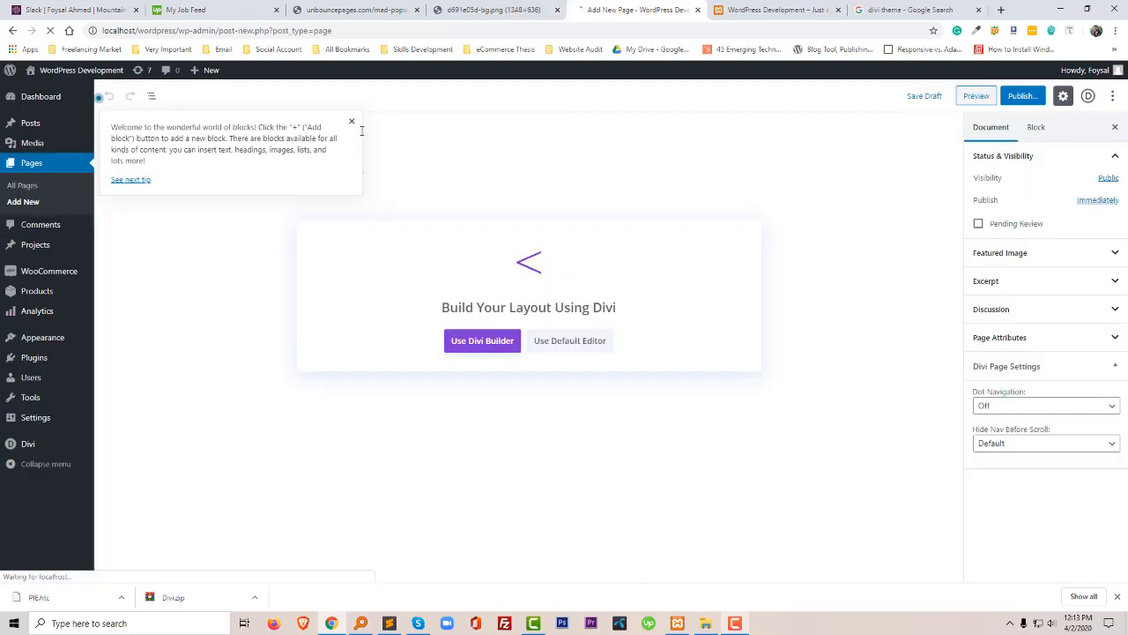
pyautogui.click(352, 121)
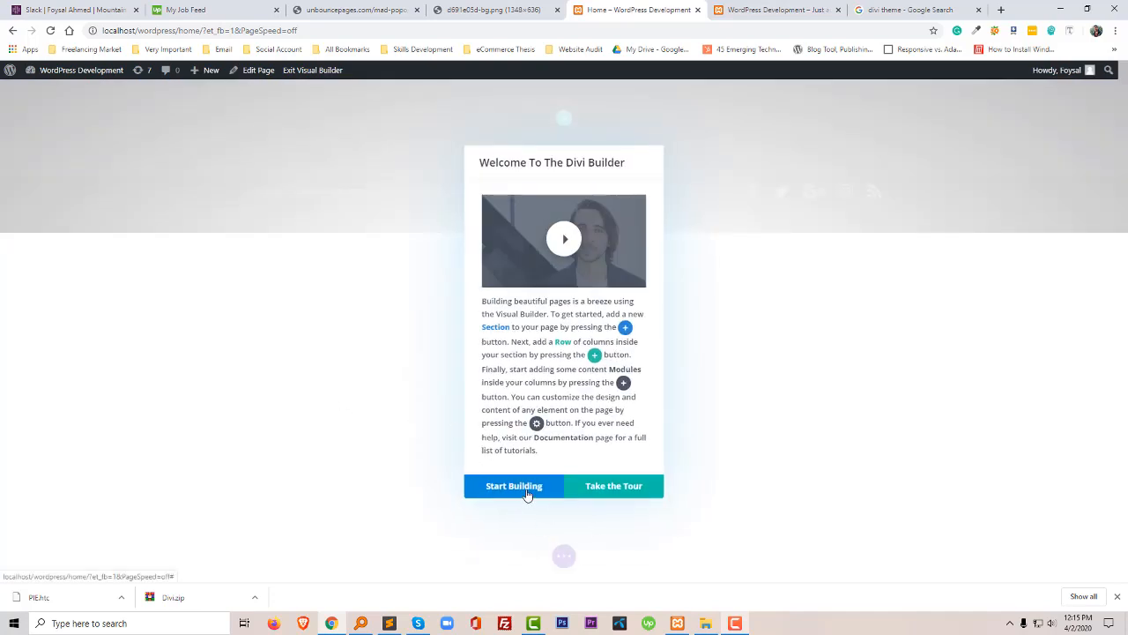
# - Start building the Home page from scratch in the Divi Builder and insert a single-column row
pyautogui.click(524, 494)
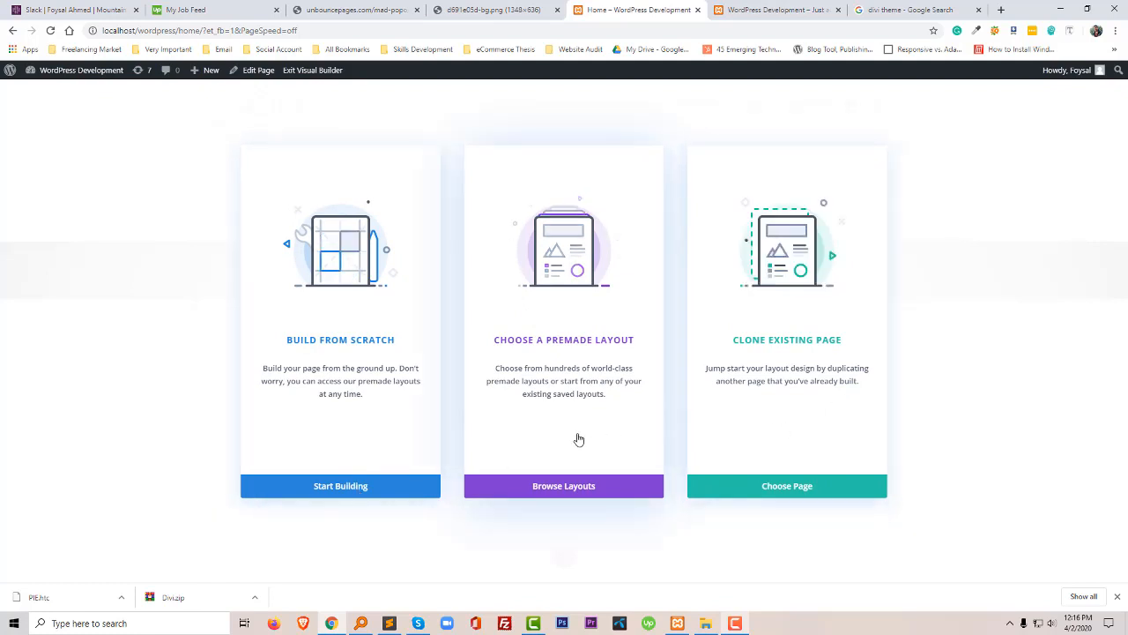
pyautogui.click(370, 491)
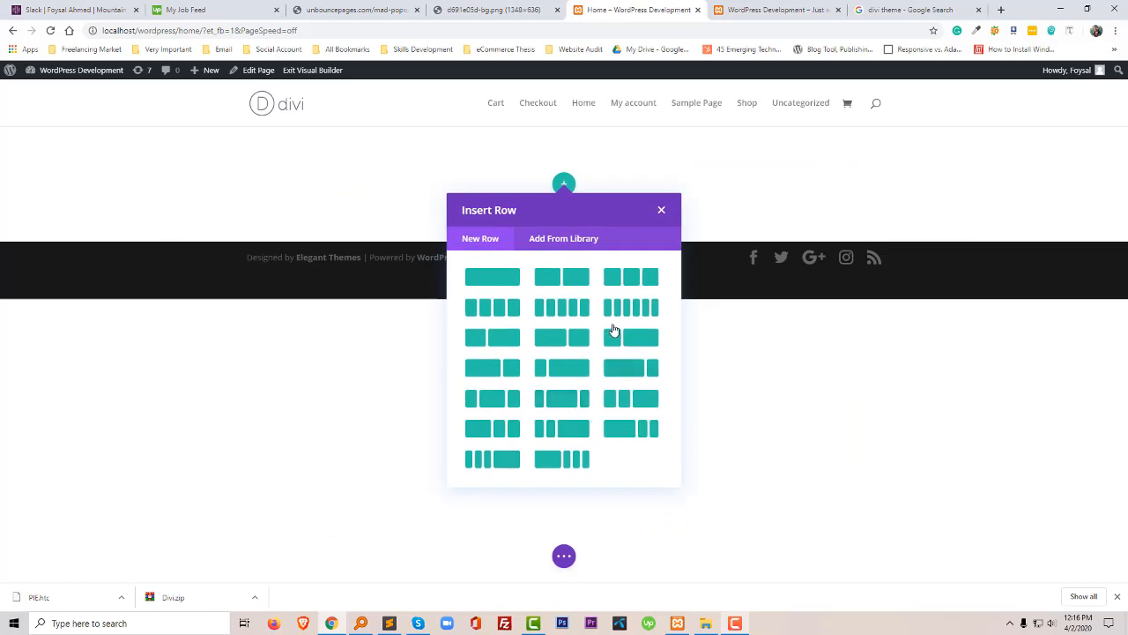
pyautogui.click(491, 282)
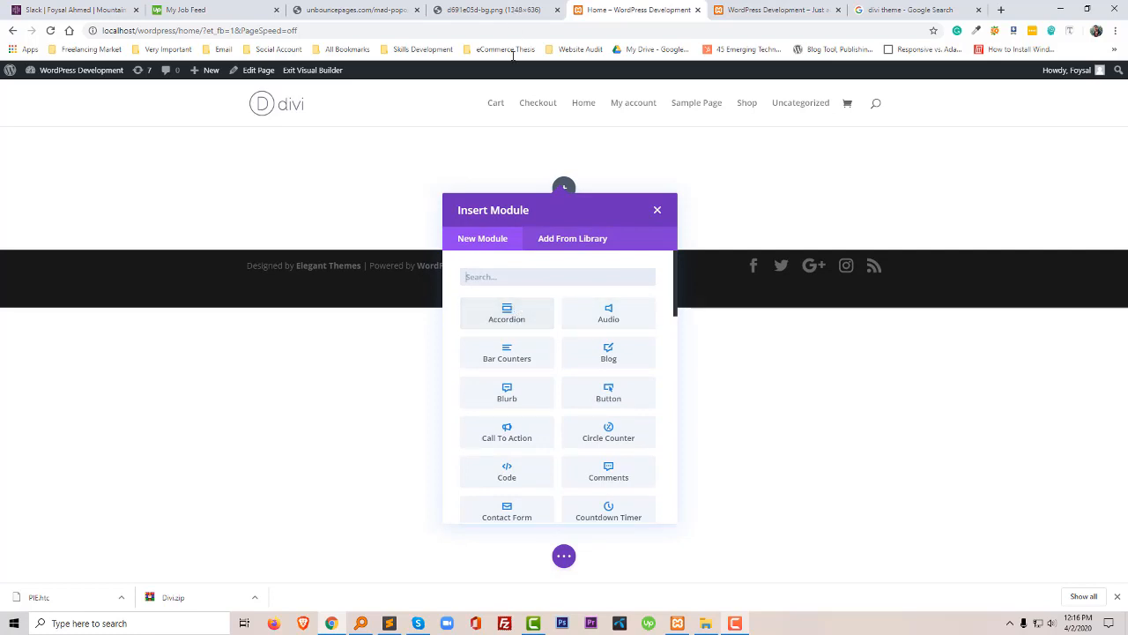
# - Find the Contact Form module by searching "for", insert it into the row and save its default settings
pyautogui.click(576, 275)
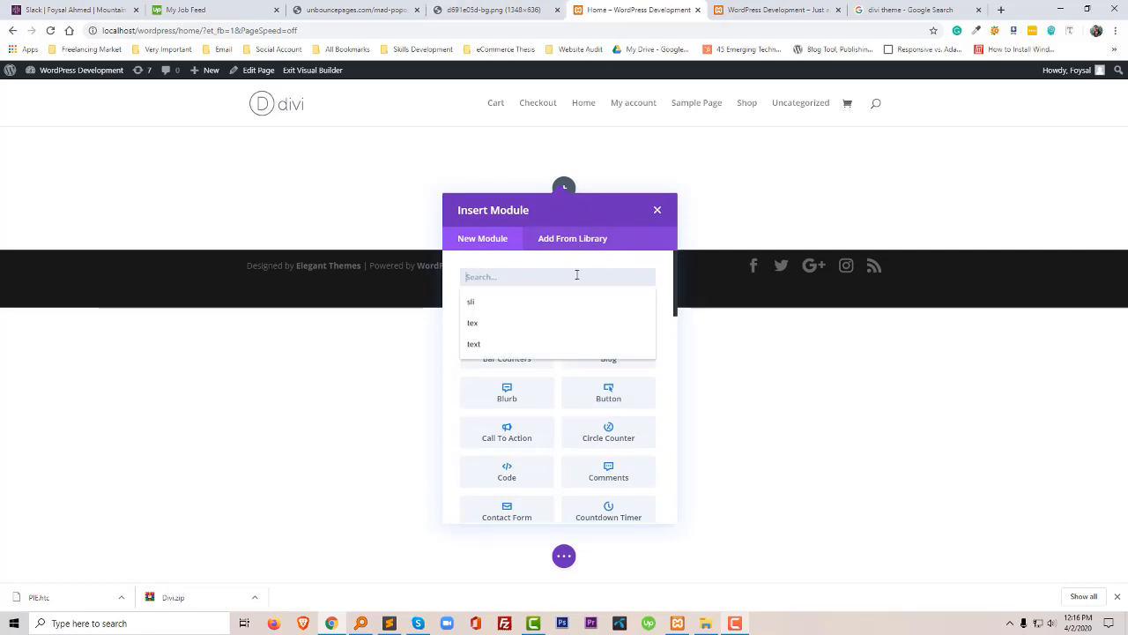
pyautogui.write('for')
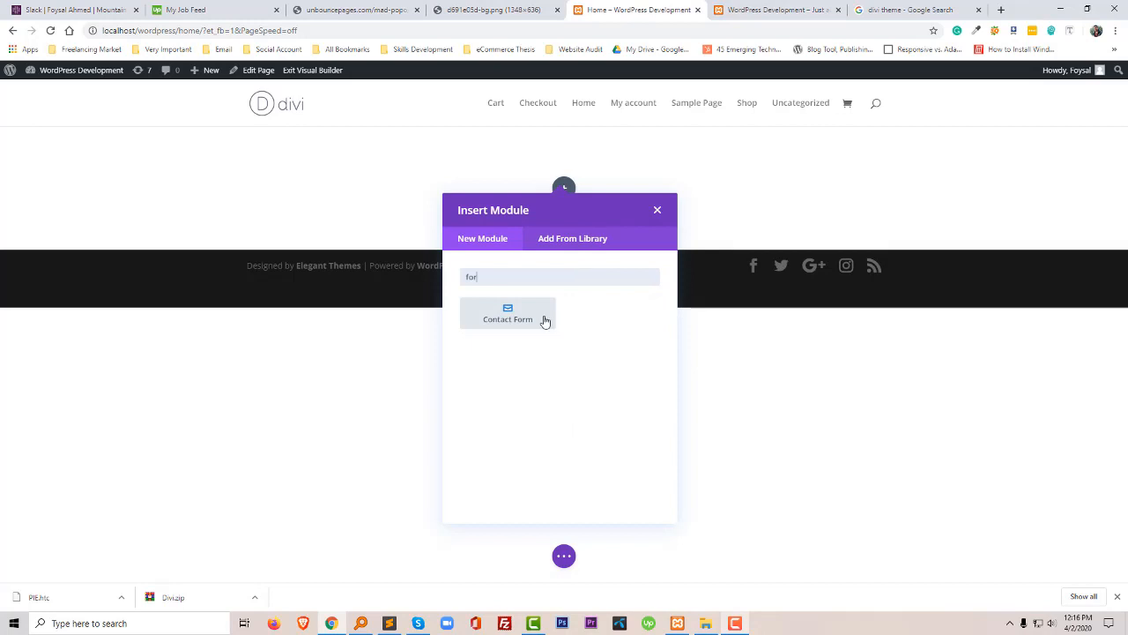
pyautogui.click(539, 326)
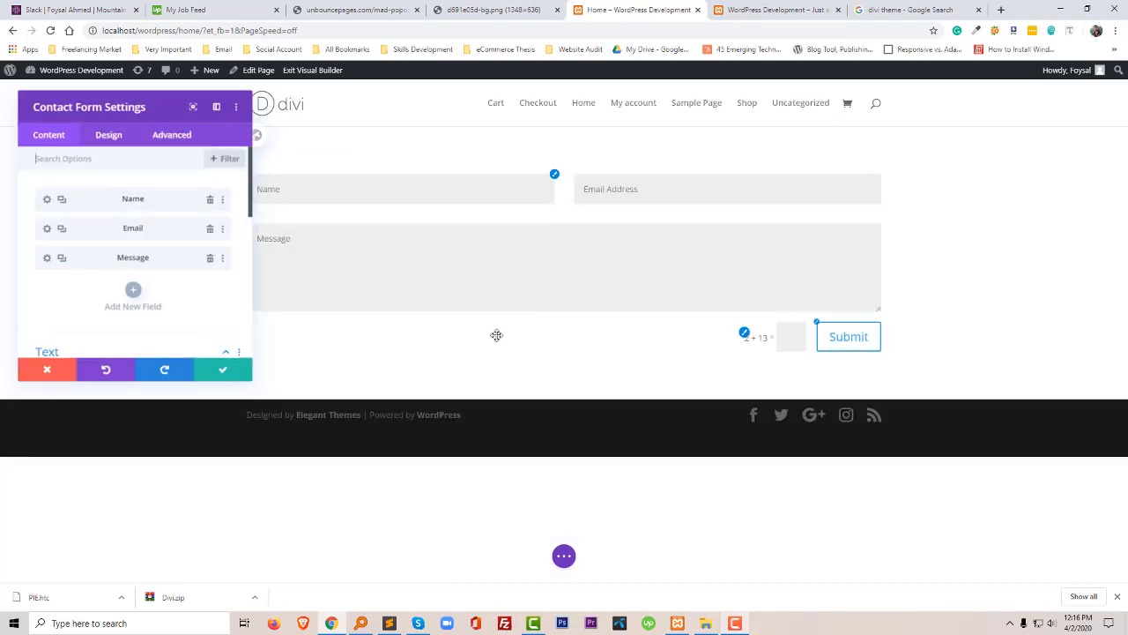
pyautogui.click(227, 370)
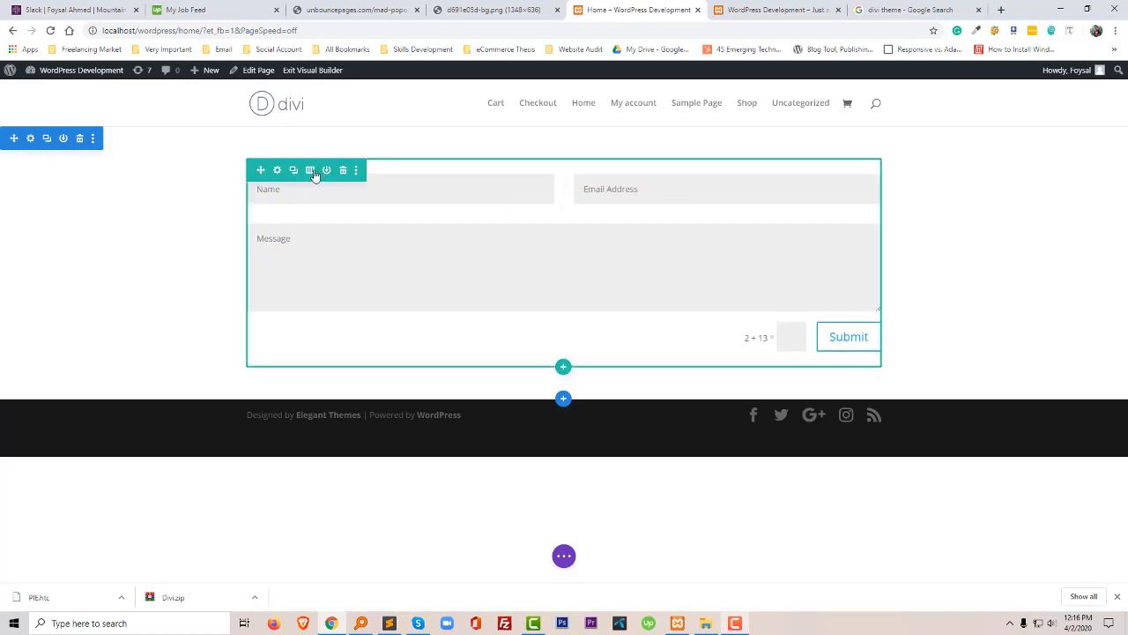
# - Change the row to a two-column layout with a wider first column and move the contact form into the narrower second column
pyautogui.click(311, 171)
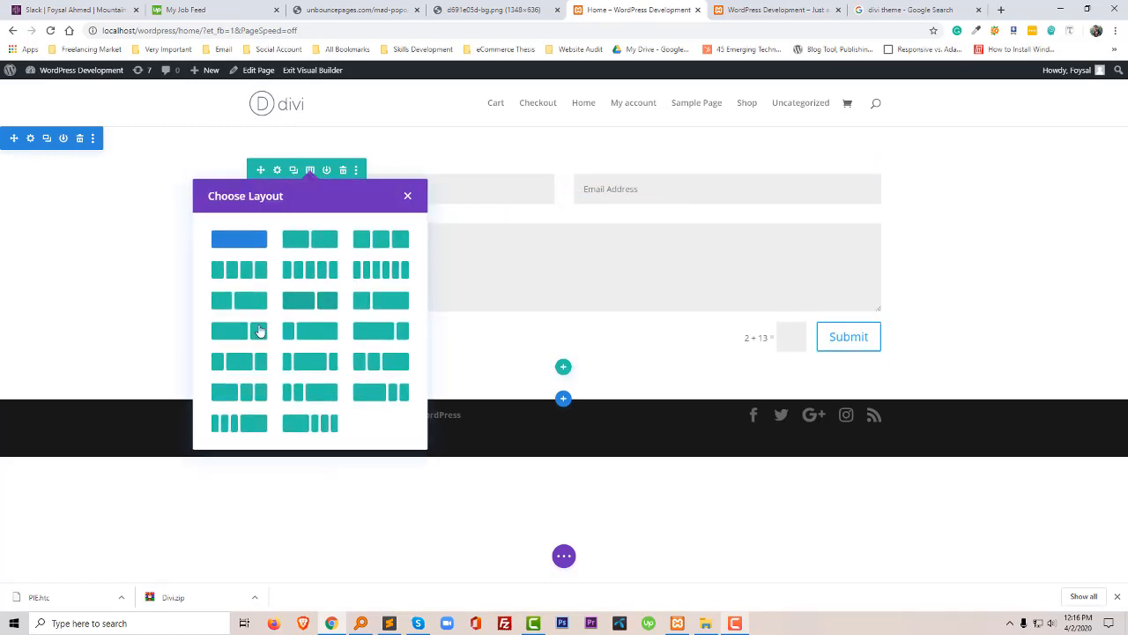
pyautogui.click(301, 304)
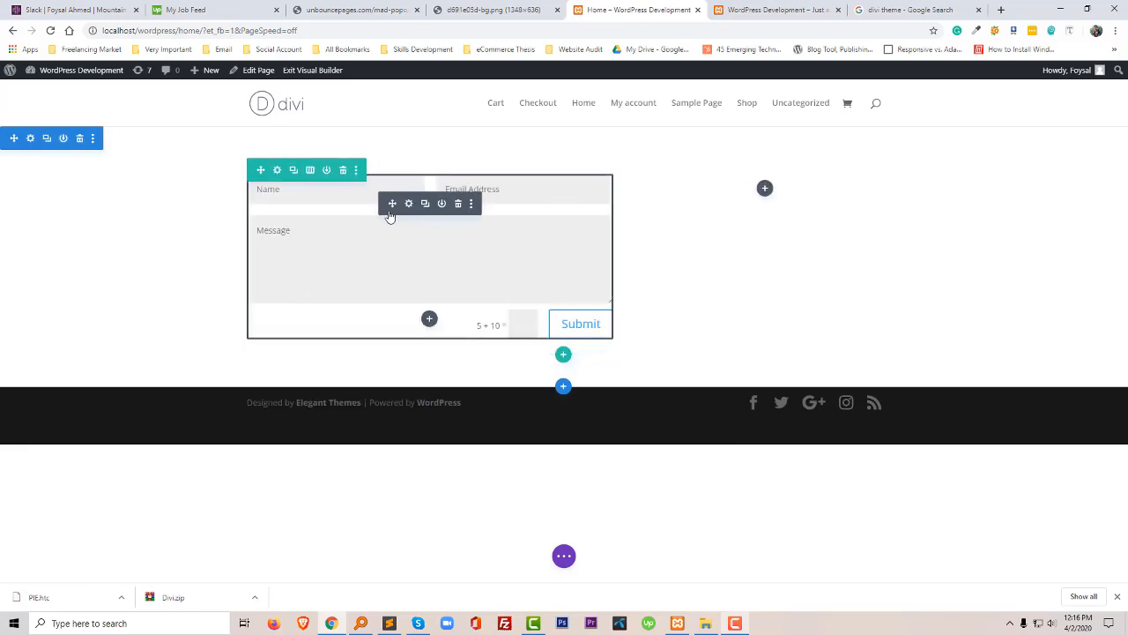
pyautogui.moveTo(433, 208); pyautogui.dragTo(726, 203)
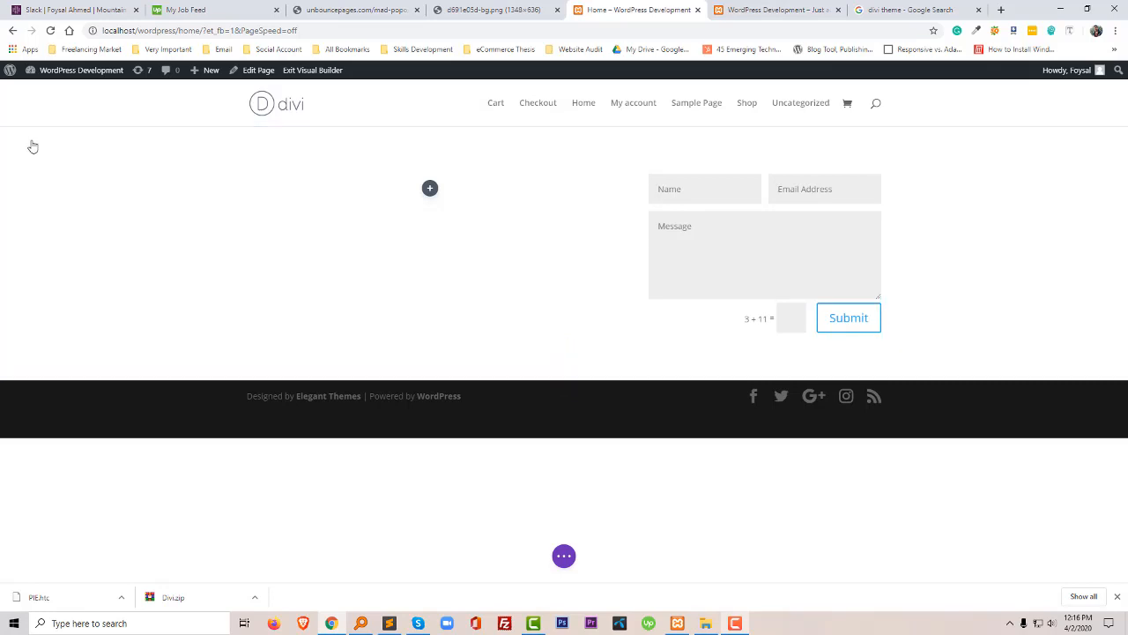
# - Open the background image chooser for the section and switch it to inserting an image from a URL
pyautogui.click(33, 146)
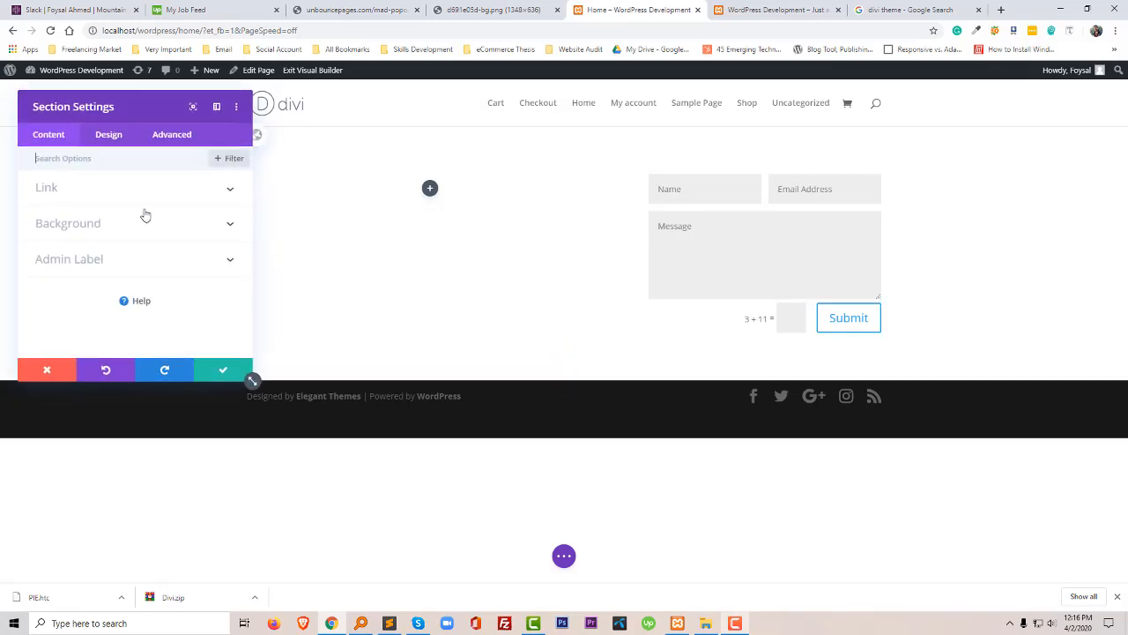
pyautogui.click(55, 368)
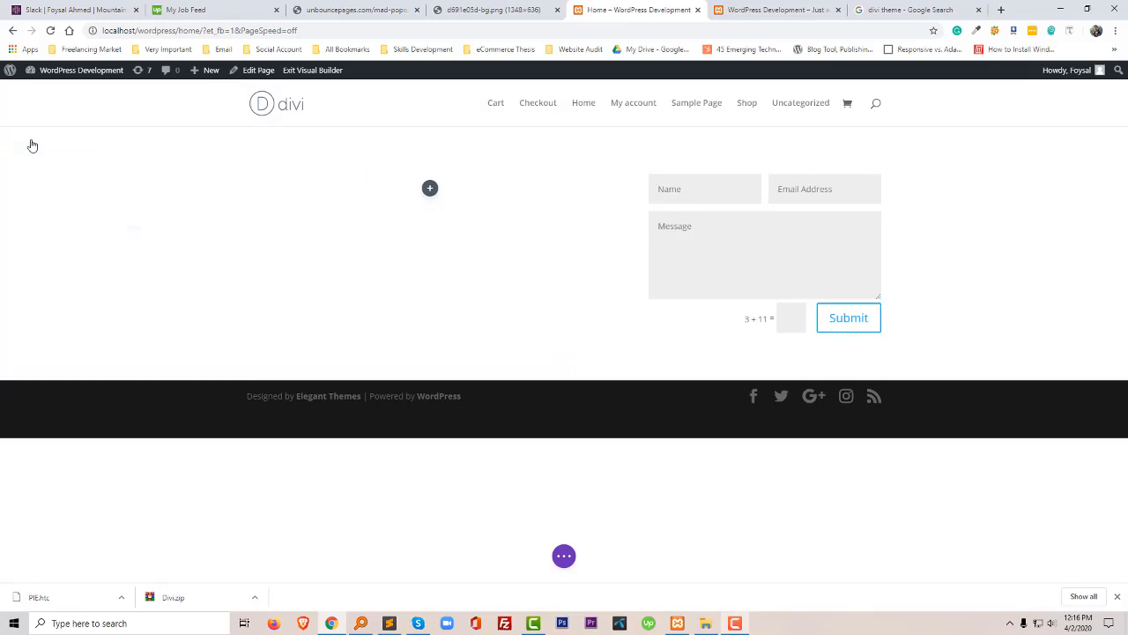
pyautogui.click(32, 145)
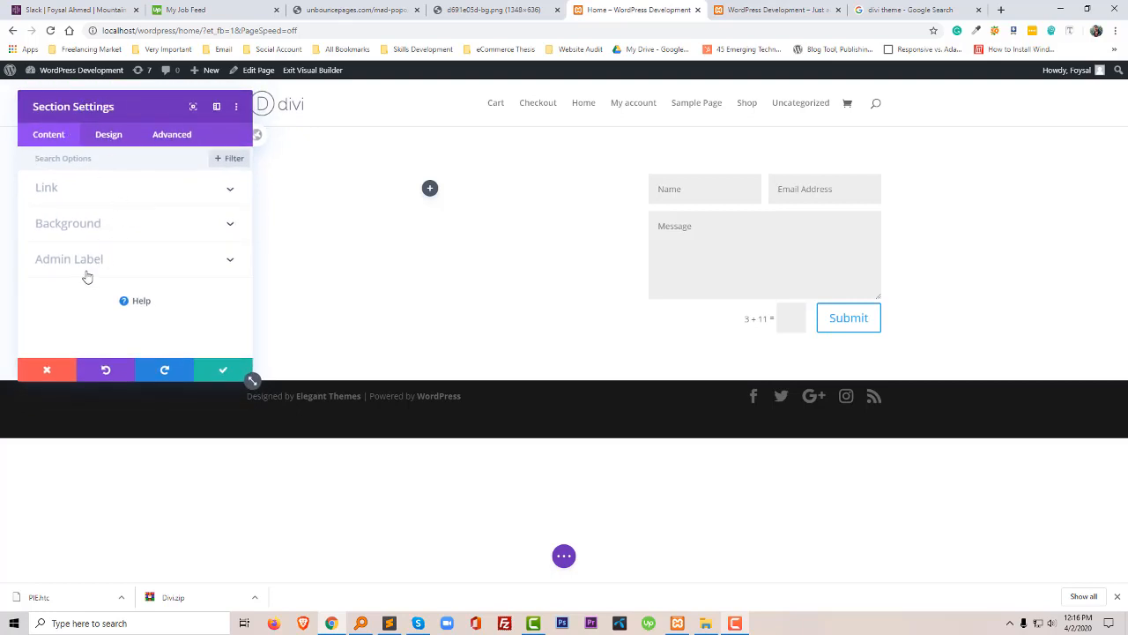
pyautogui.click(80, 226)
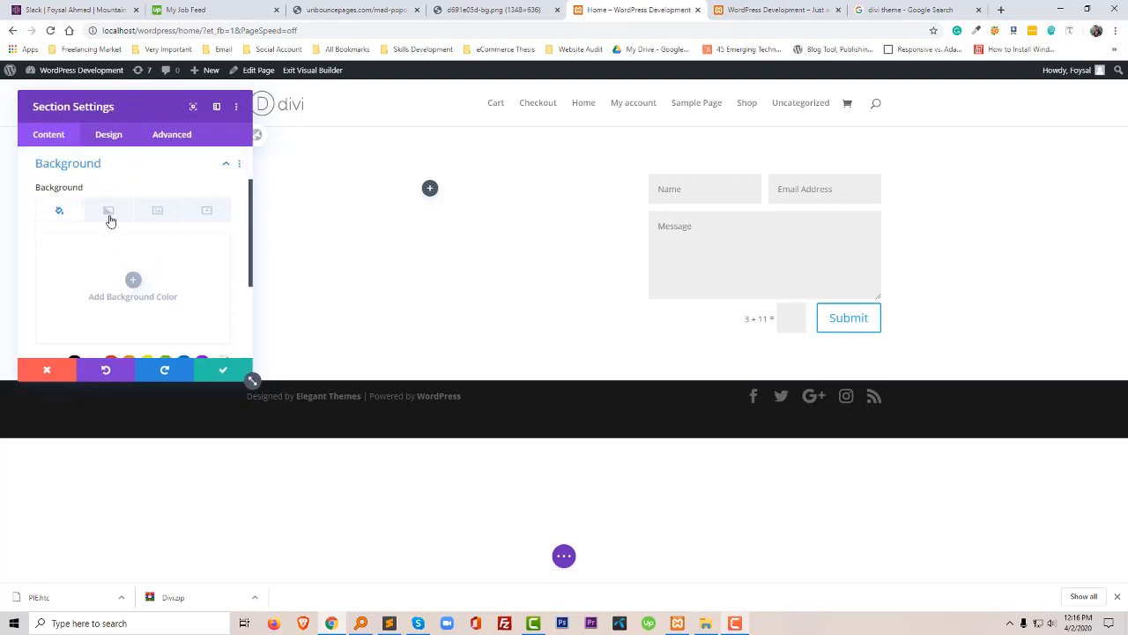
pyautogui.scroll(-4, 133, 284)
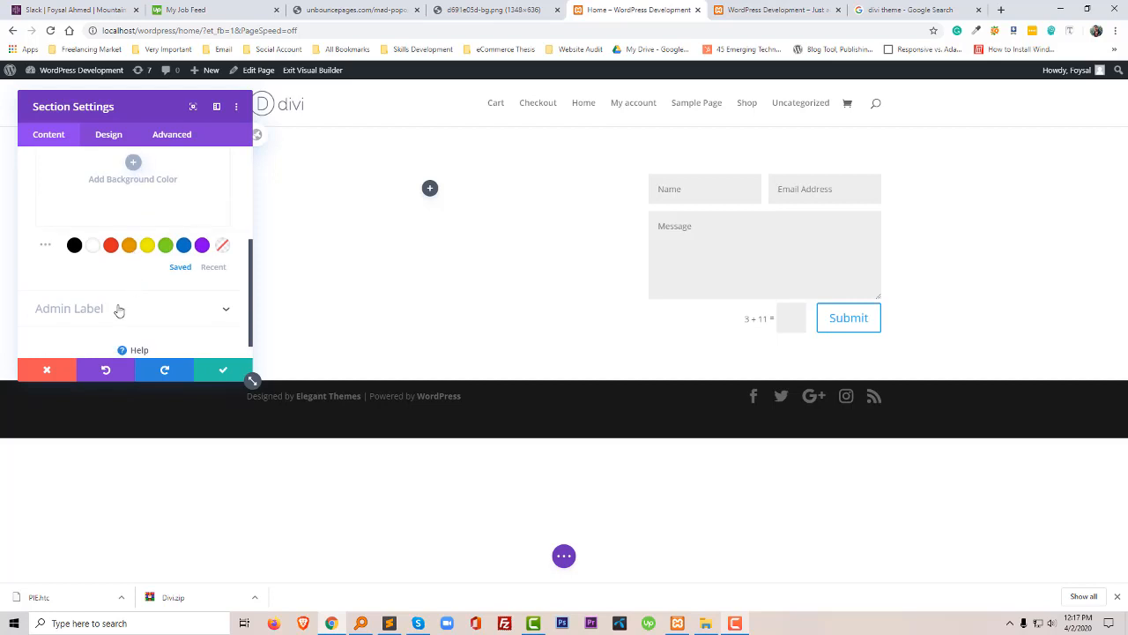
pyautogui.scroll(5, 119, 282)
pyautogui.click(108, 266)
pyautogui.scroll(-3, 146, 286)
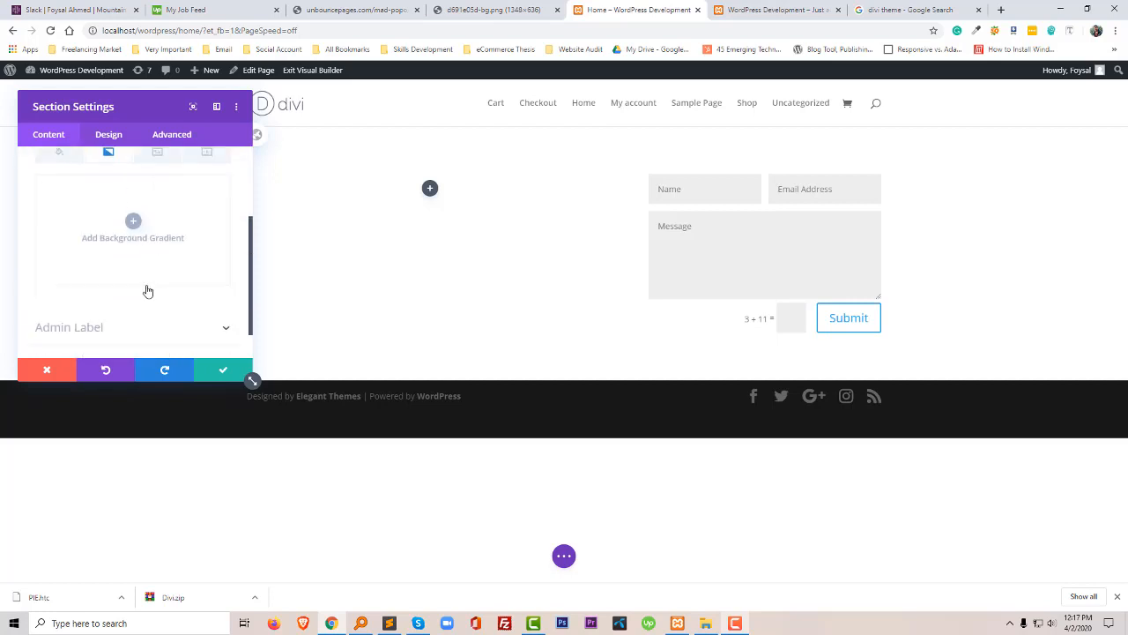
pyautogui.scroll(3, 126, 254)
pyautogui.click(170, 276)
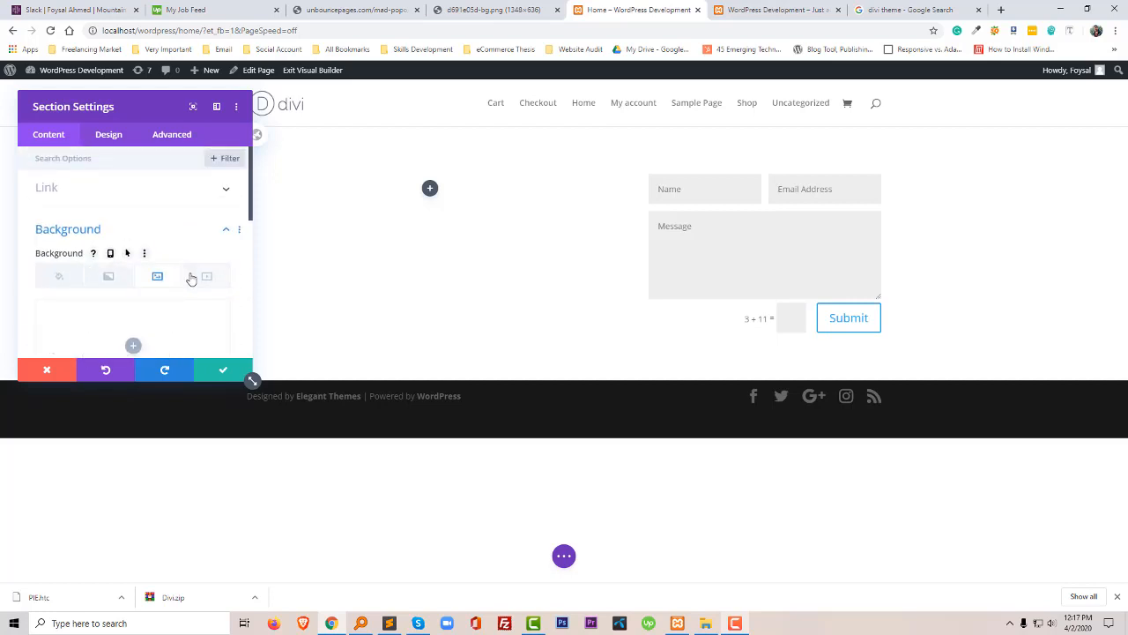
pyautogui.click(139, 231)
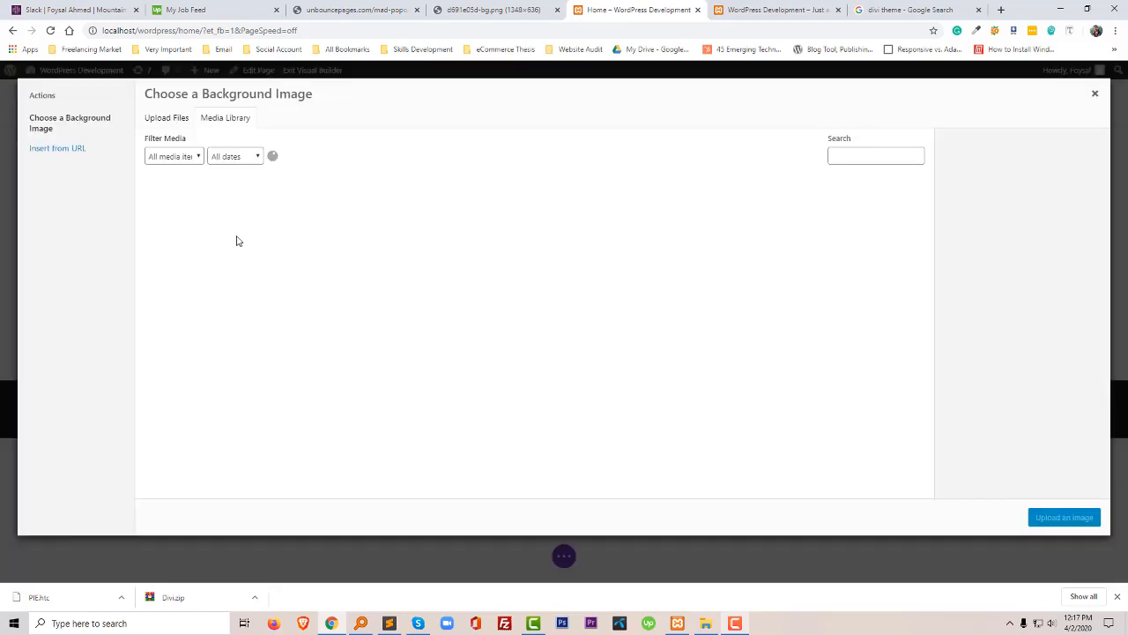
pyautogui.click(79, 156)
# - Copy the web address of the reference background image d691e05d-bg.png and return to the Home page builder
pyautogui.click(469, 8)
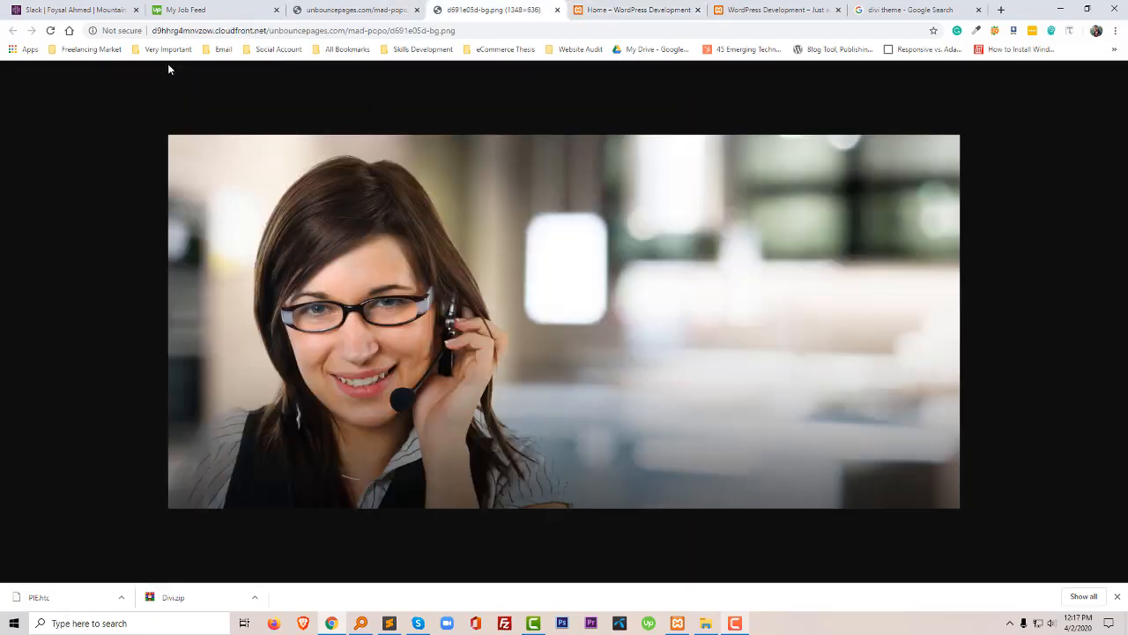
pyautogui.click(200, 35)
pyautogui.hotkey('ctrl', 'c')
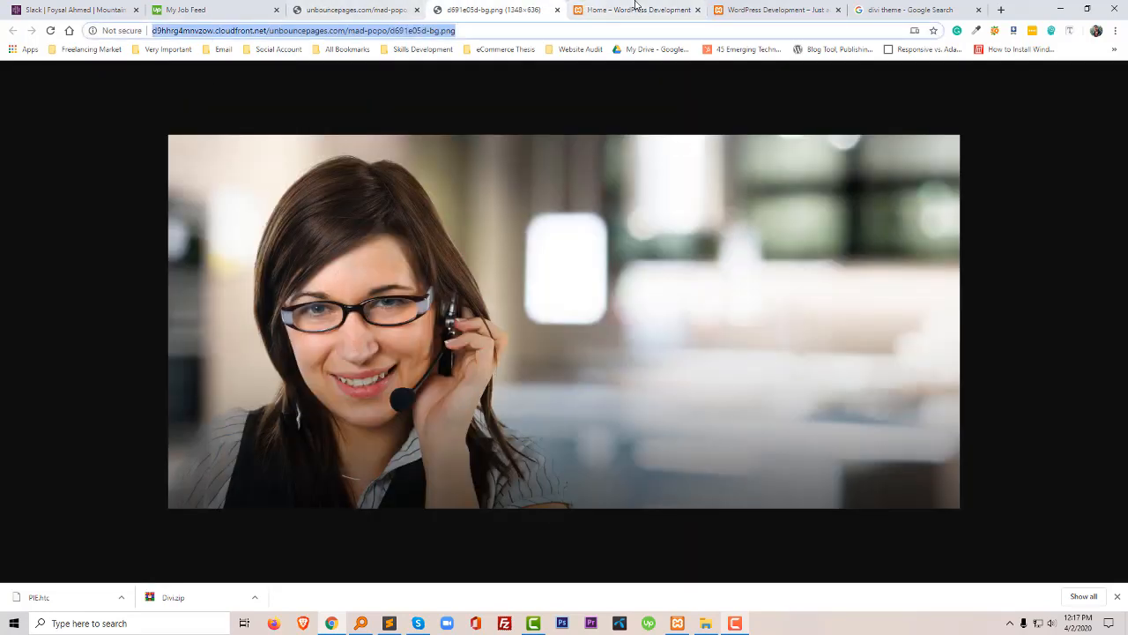
pyautogui.hotkey('ctrl', 'Tab')
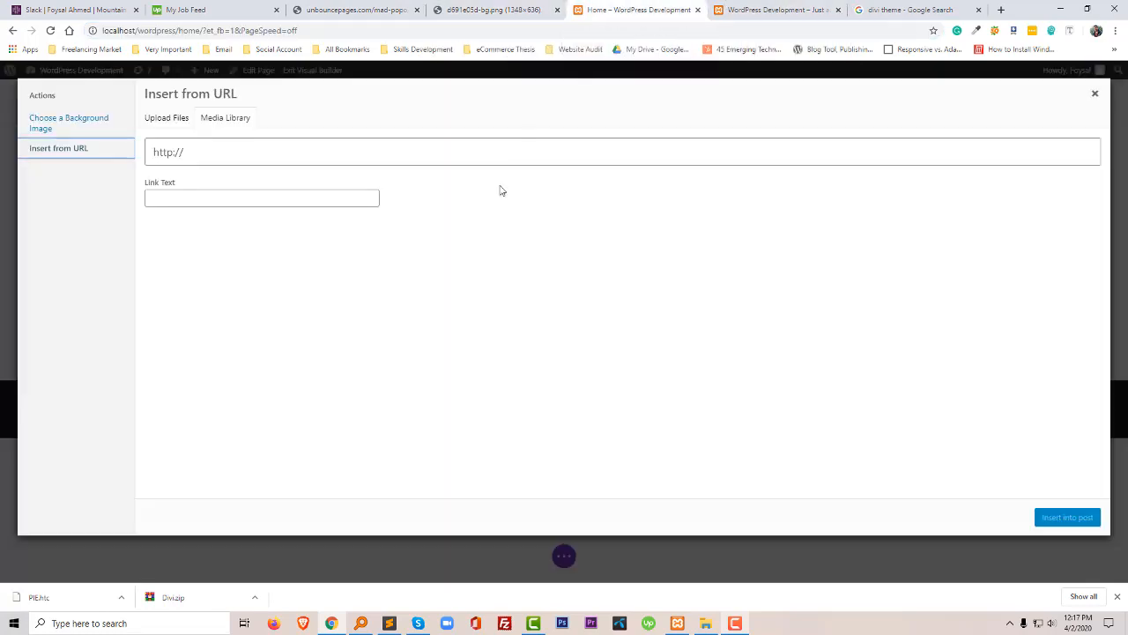
# - Insert the copied d691e05d-bg.png address as the section's background image and save the section settings
pyautogui.click(220, 156)
pyautogui.hotkey('ctrl', 'a')
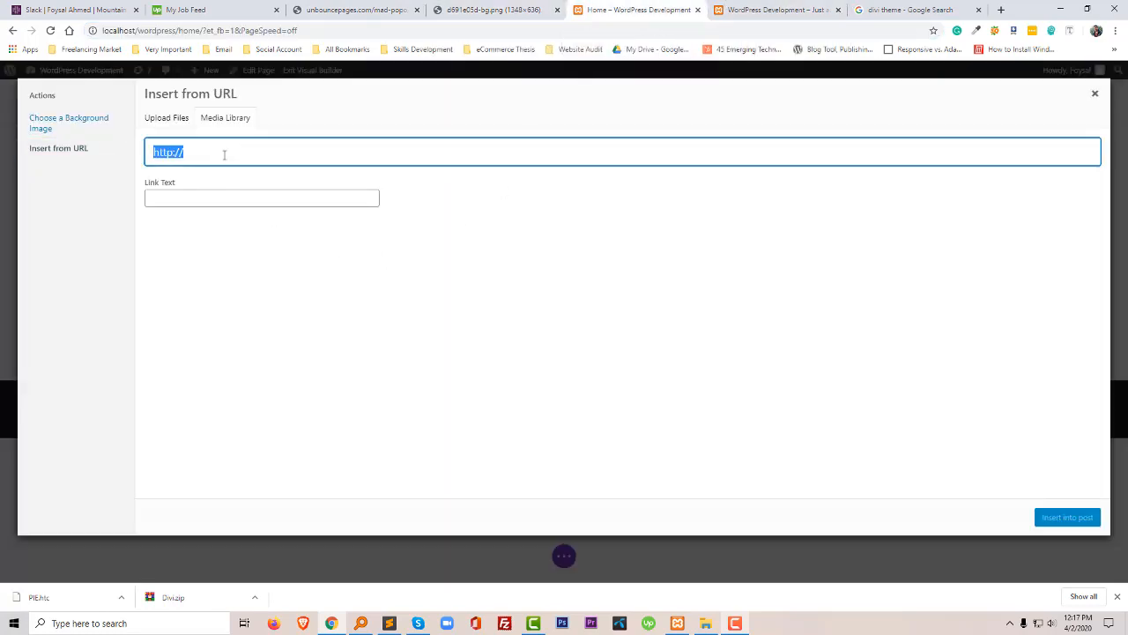
pyautogui.hotkey('ctrl', 'v')
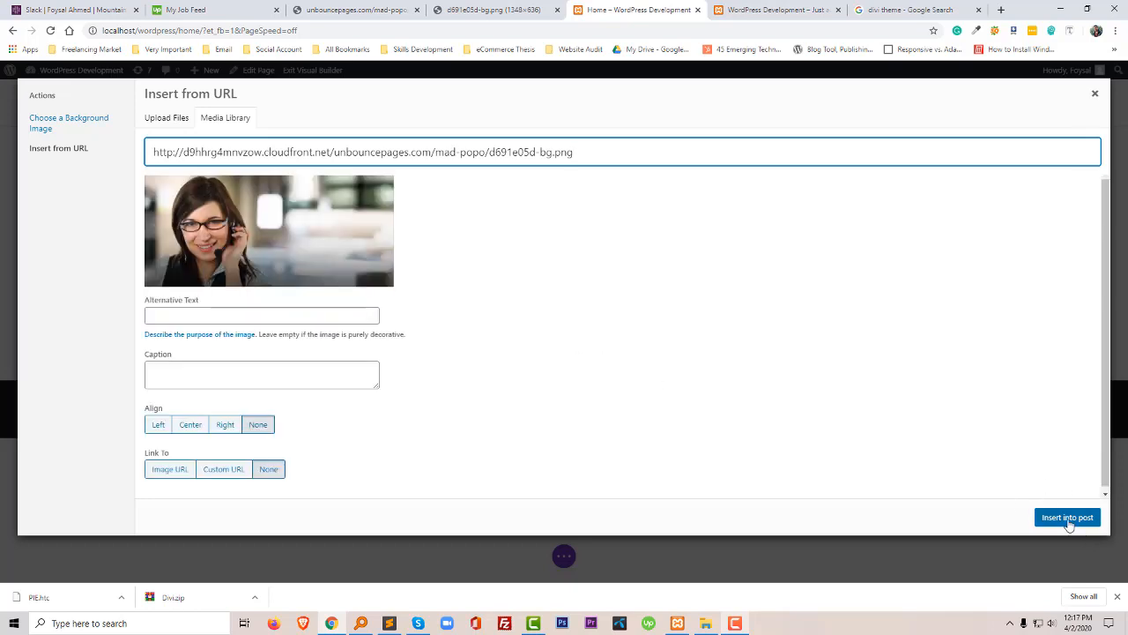
pyautogui.click(1067, 520)
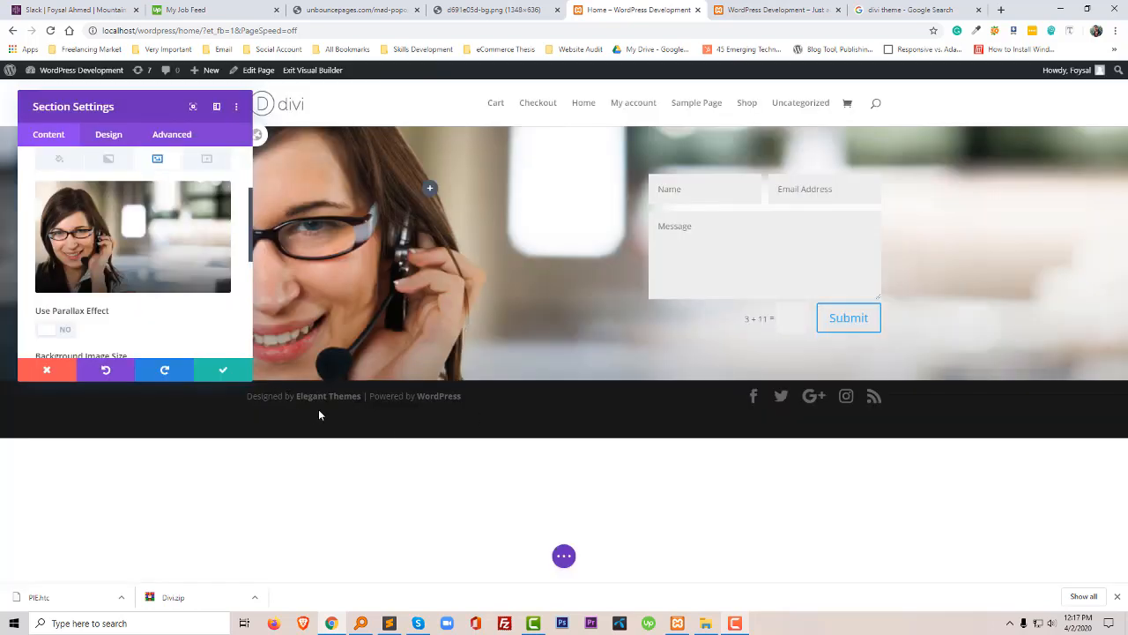
pyautogui.scroll(-2, 132, 304)
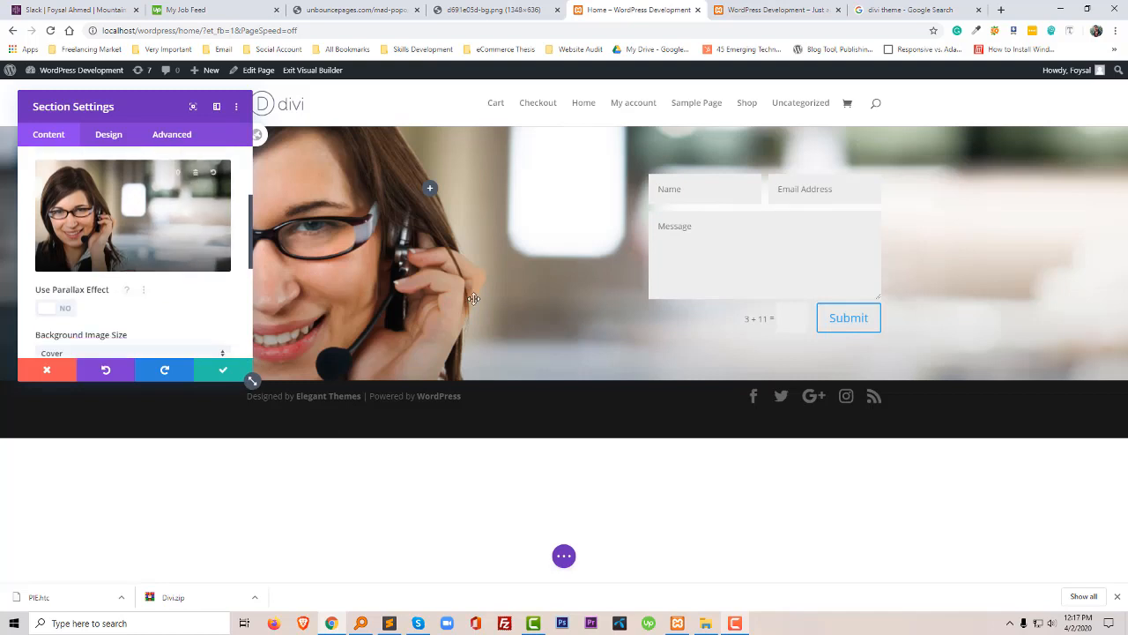
pyautogui.scroll(-5, 167, 309)
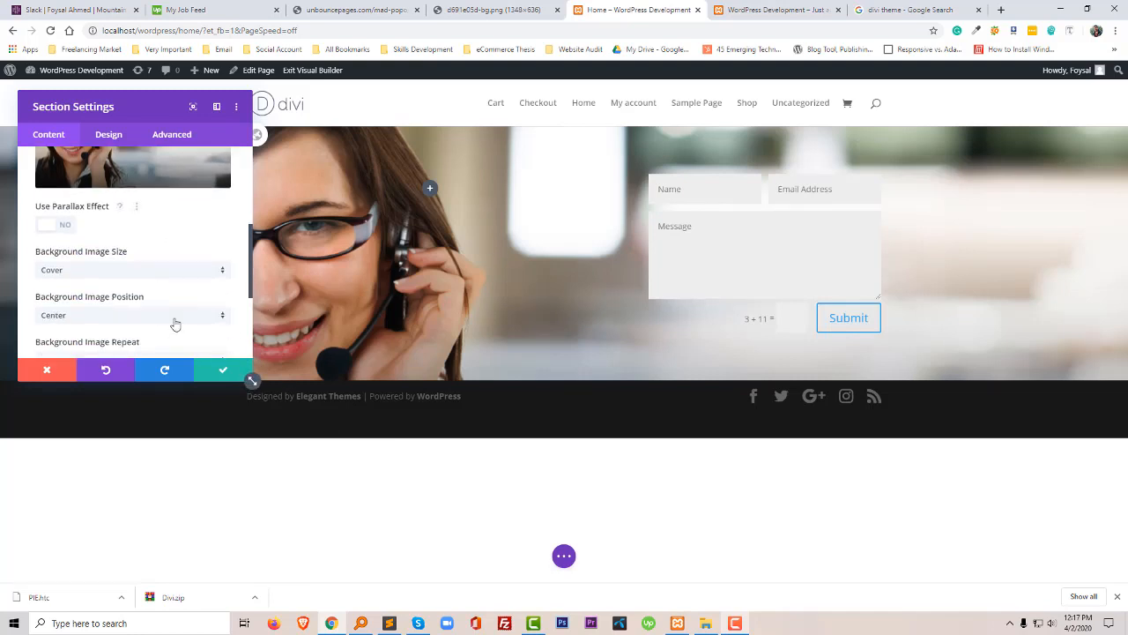
pyautogui.scroll(8, 172, 326)
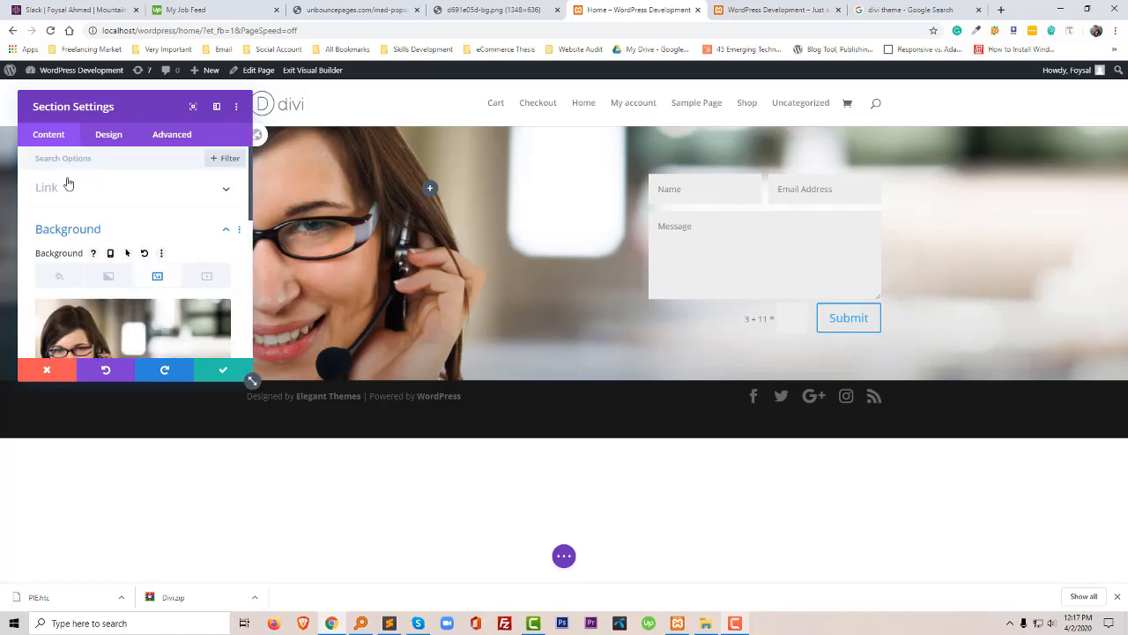
pyautogui.click(223, 370)
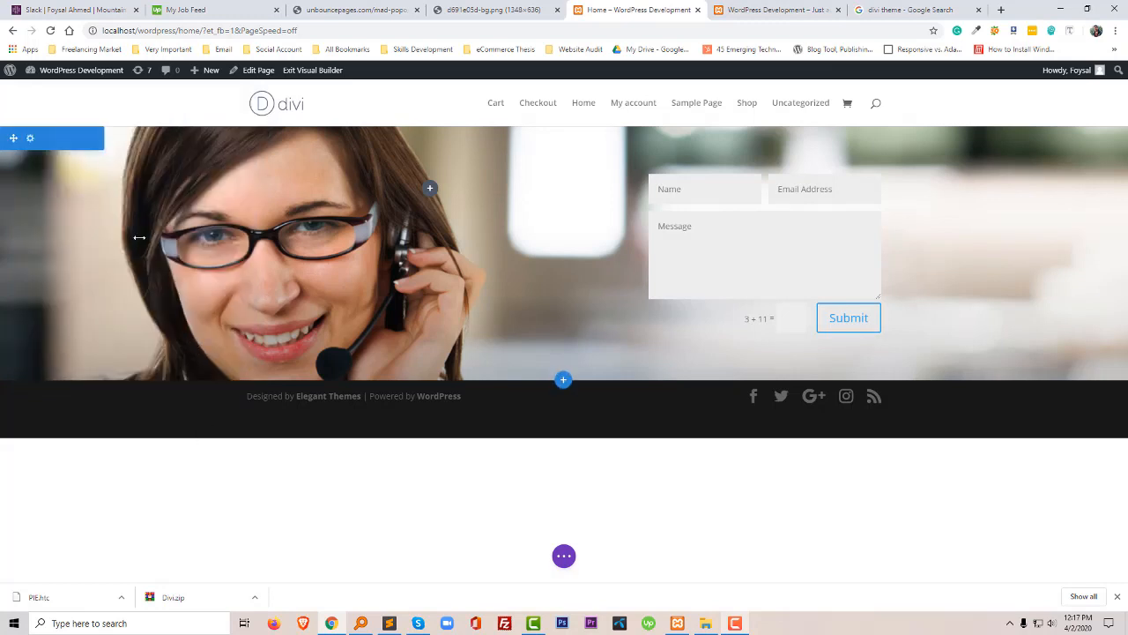
# - Reopen the section settings and examine the layout, sizing and advanced options
pyautogui.click(28, 138)
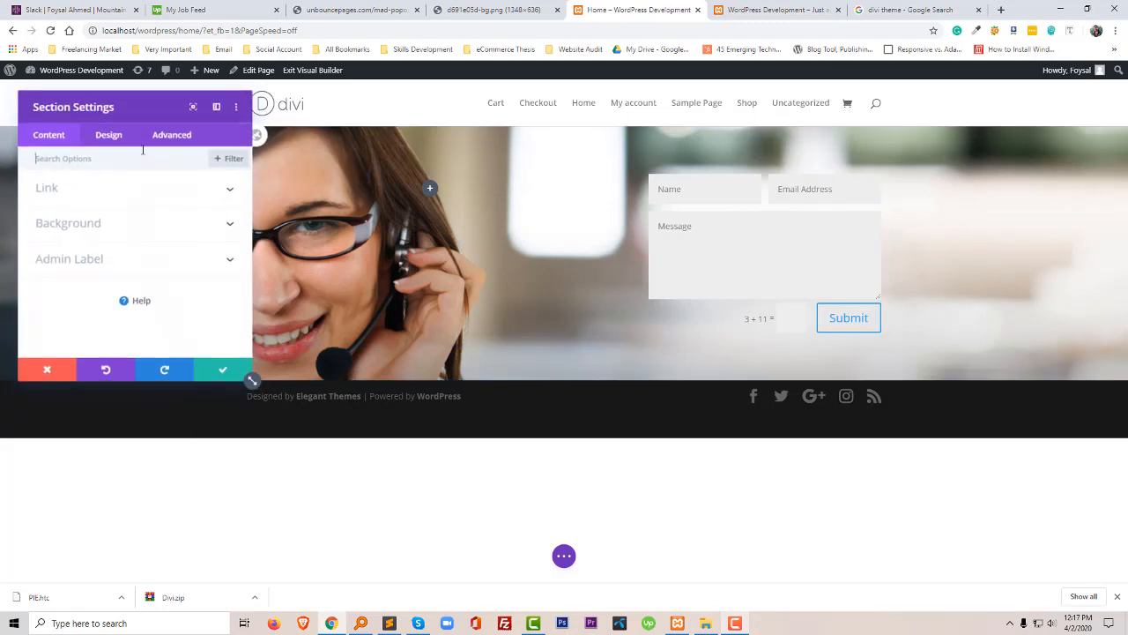
pyautogui.click(115, 136)
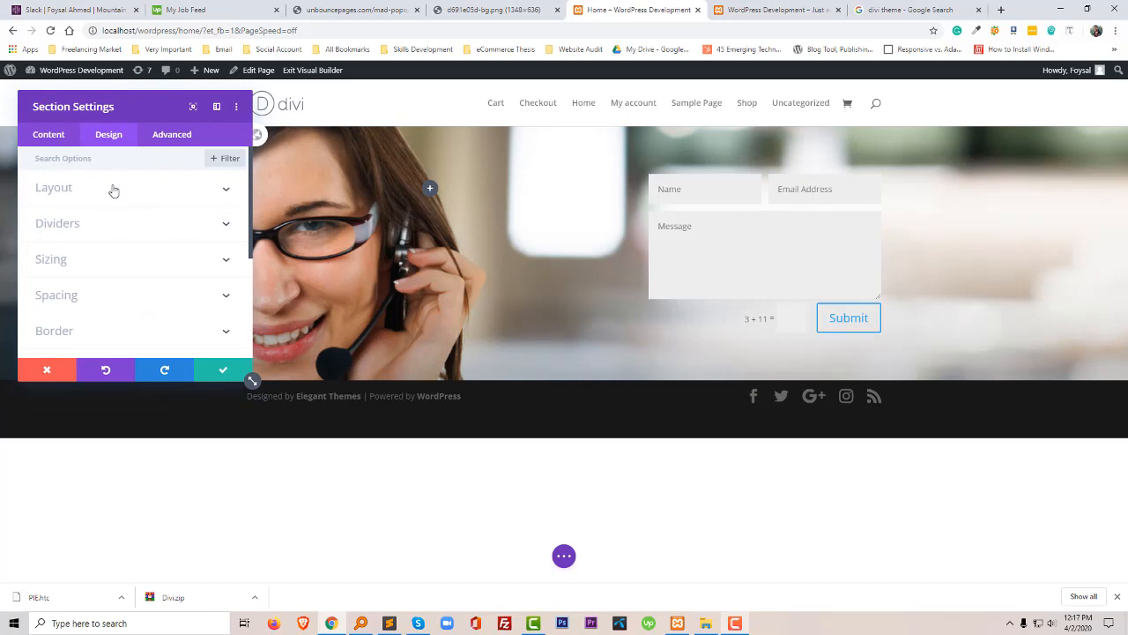
pyautogui.click(113, 190)
pyautogui.scroll(-2, 102, 267)
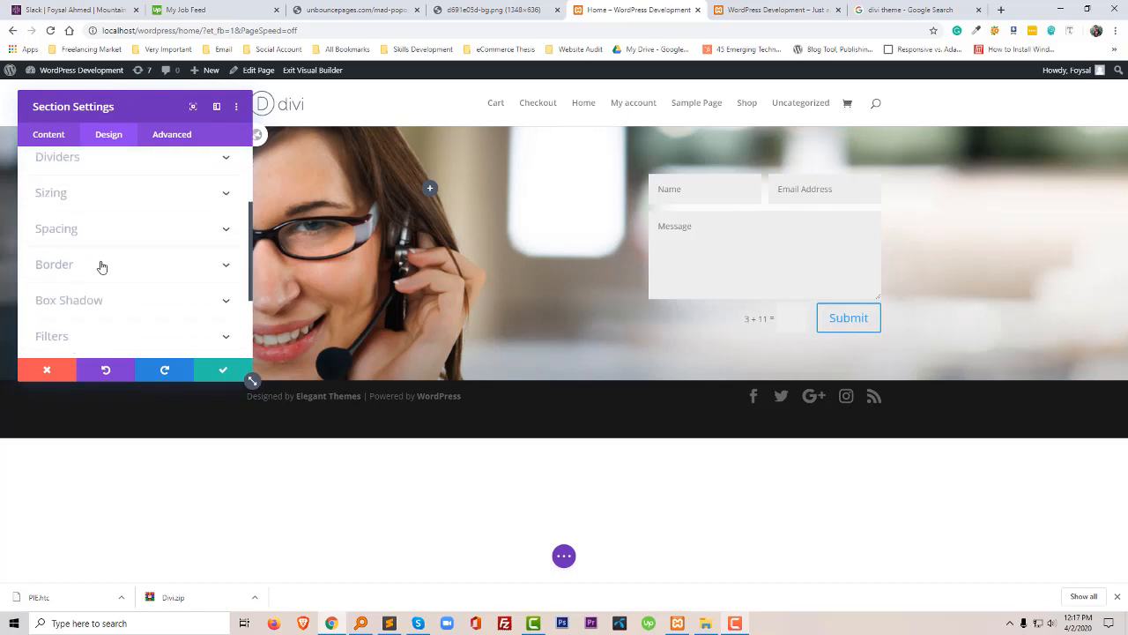
pyautogui.click(99, 199)
pyautogui.scroll(-4, 111, 256)
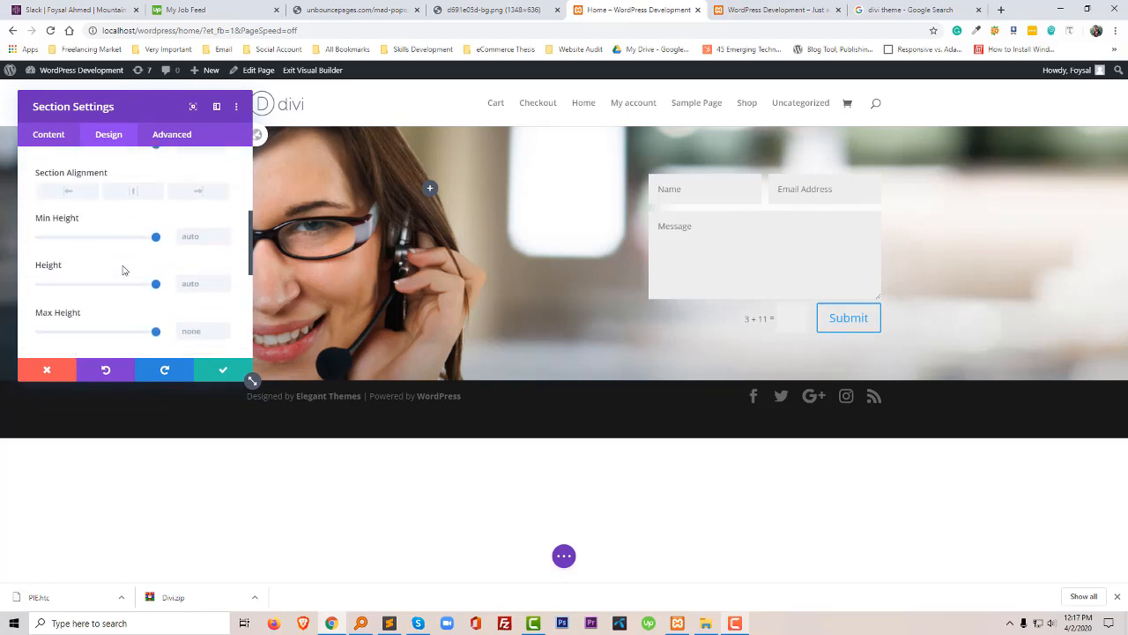
pyautogui.click(172, 134)
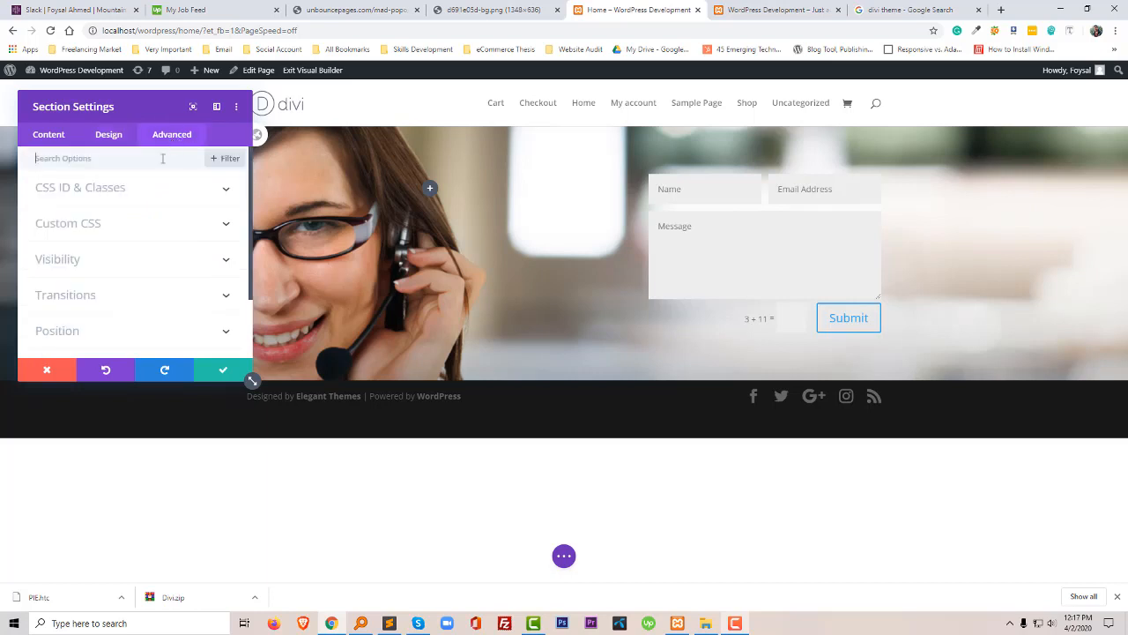
pyautogui.scroll(-2, 84, 206)
# - Examine the section's background image size, position, repeat and blend options
pyautogui.click(49, 134)
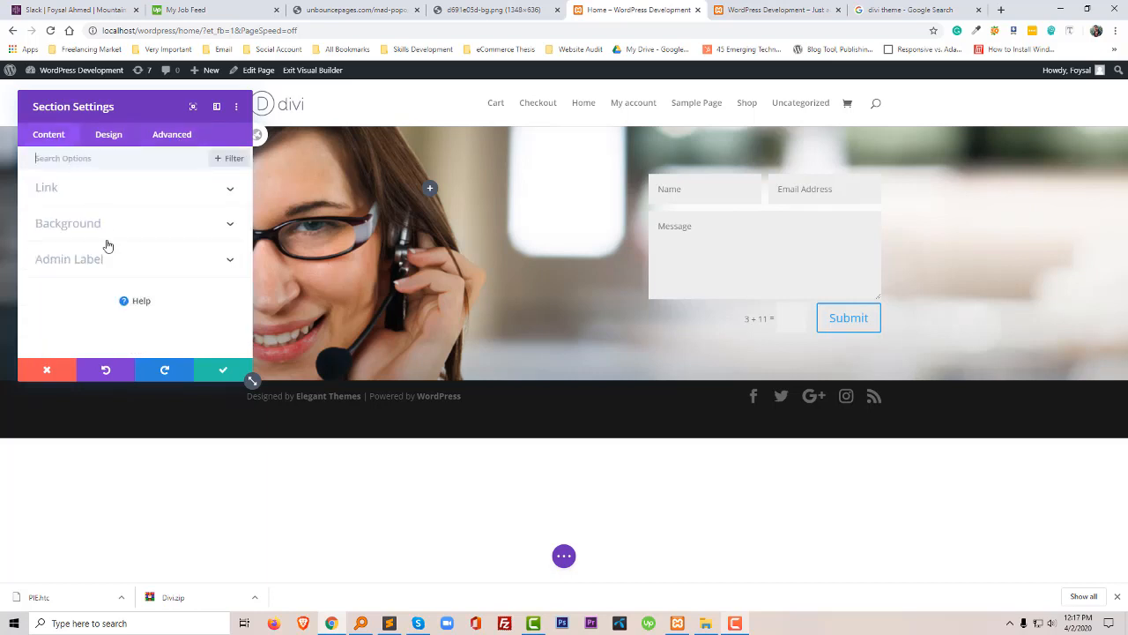
pyautogui.click(141, 225)
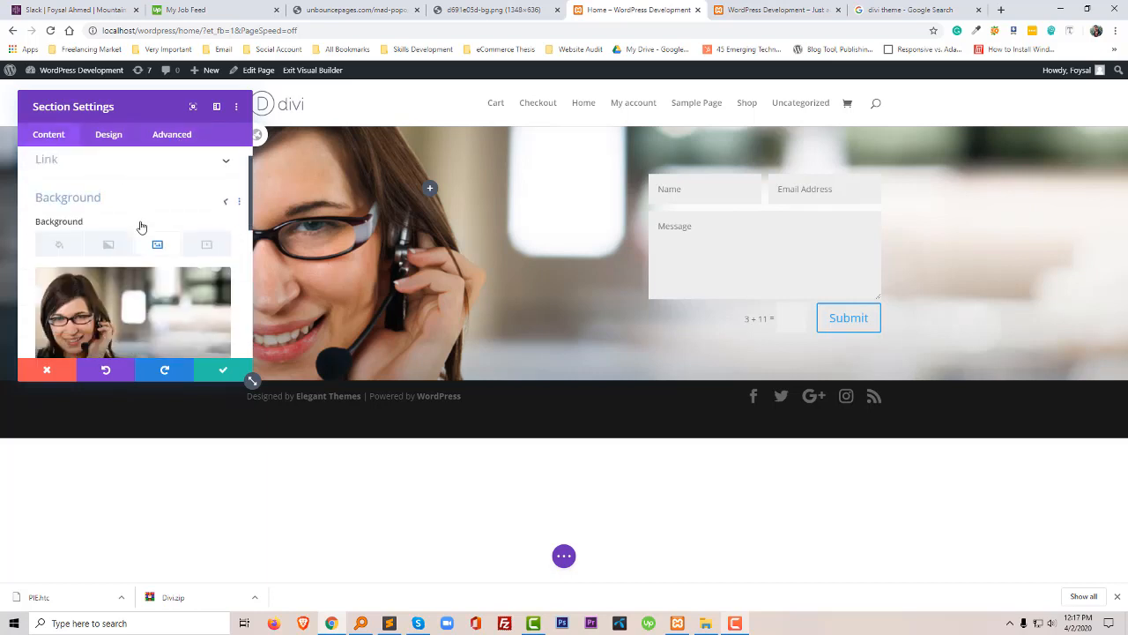
pyautogui.scroll(-5, 132, 282)
pyautogui.scroll(-1, 128, 287)
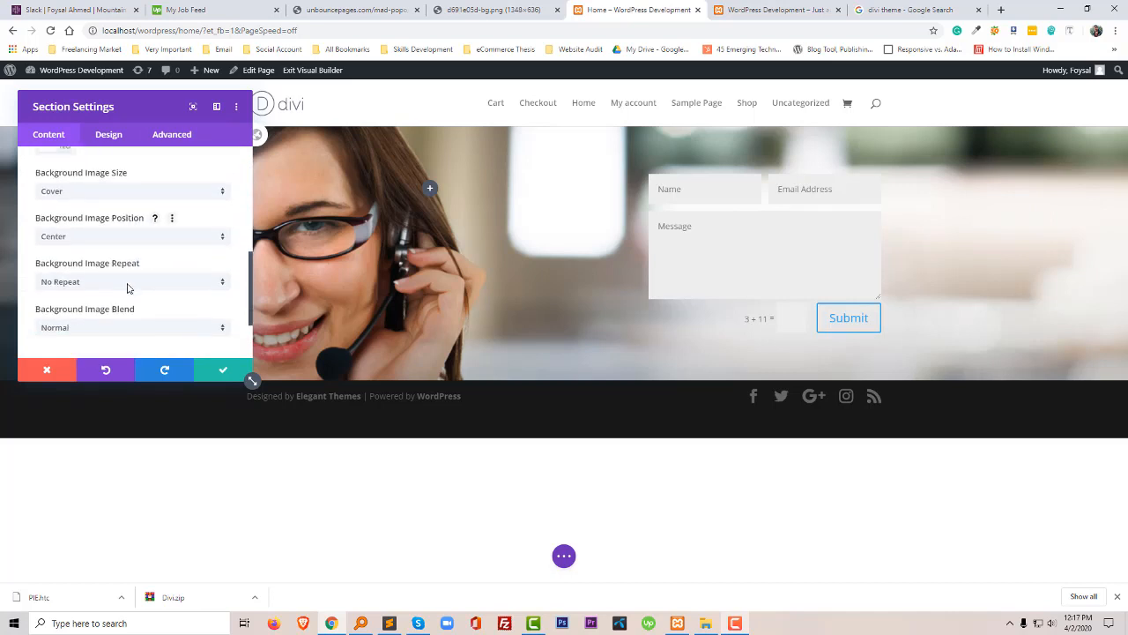
pyautogui.scroll(1, 128, 287)
pyautogui.scroll(-2, 86, 260)
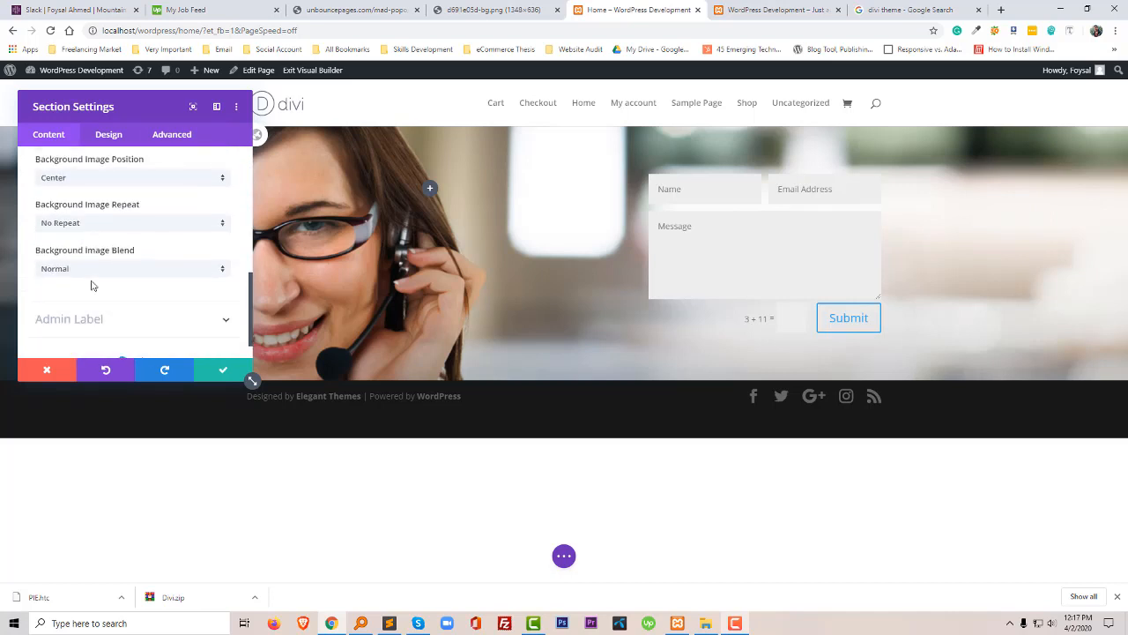
pyautogui.scroll(-1, 93, 285)
pyautogui.scroll(5, 92, 285)
pyautogui.scroll(1, 93, 285)
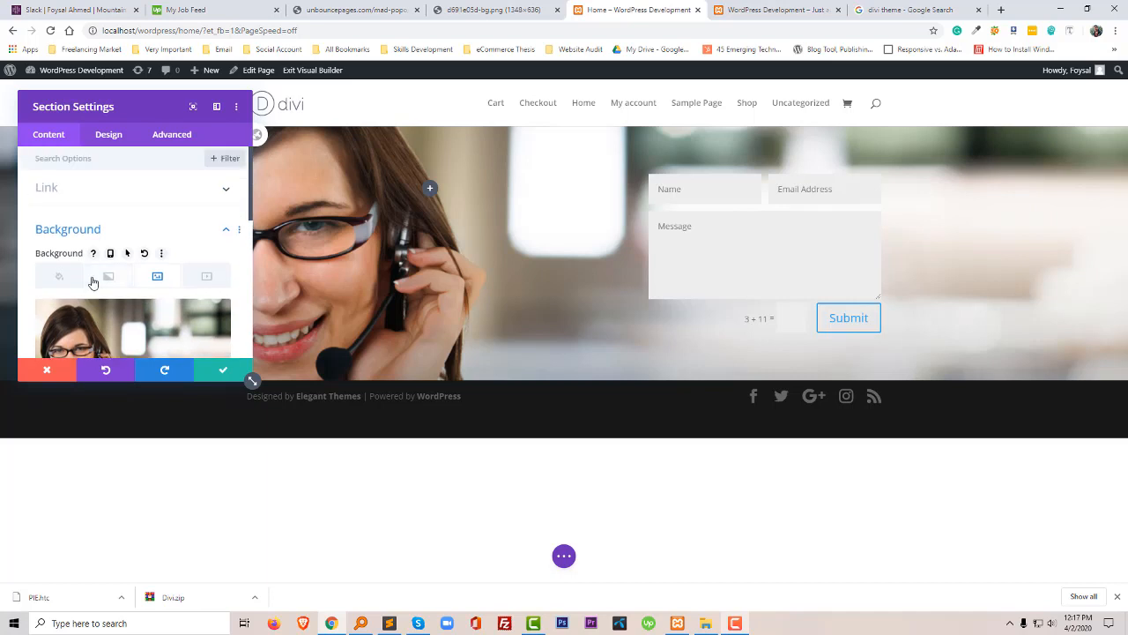
# - Examine the section's sizing, visibility, horizontal overflow and scroll effect options
pyautogui.click(121, 136)
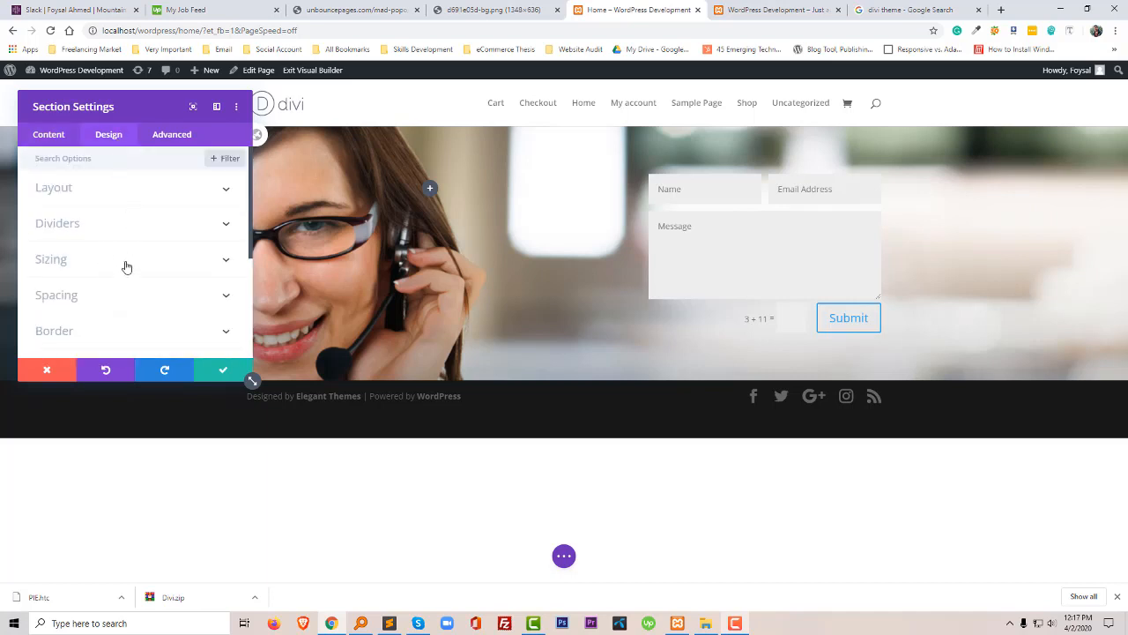
pyautogui.click(126, 275)
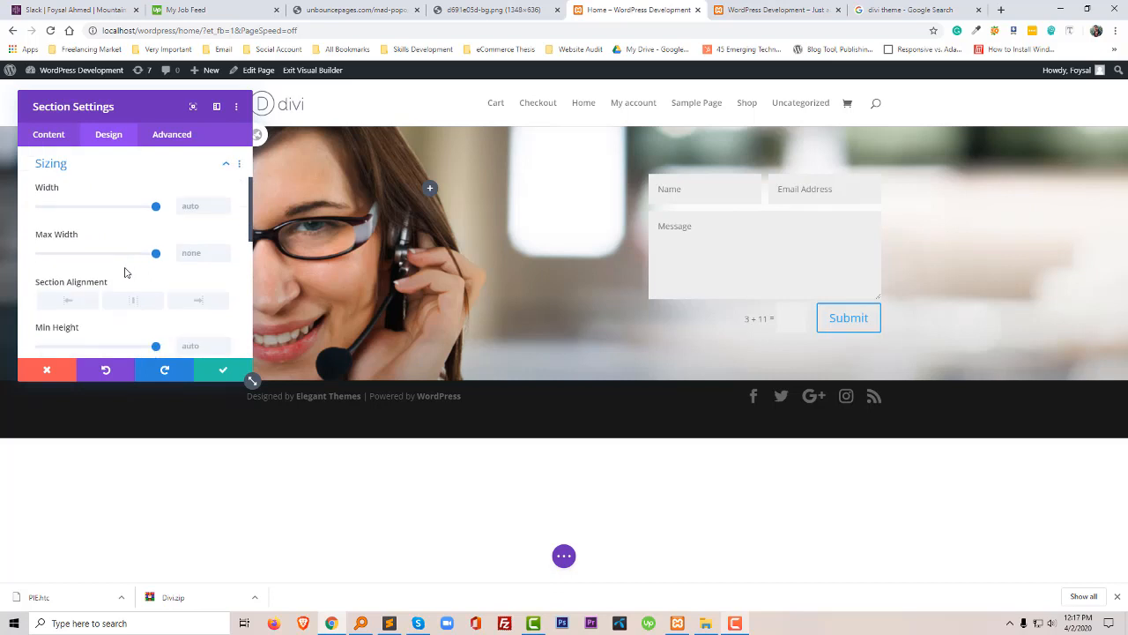
pyautogui.scroll(-4, 124, 272)
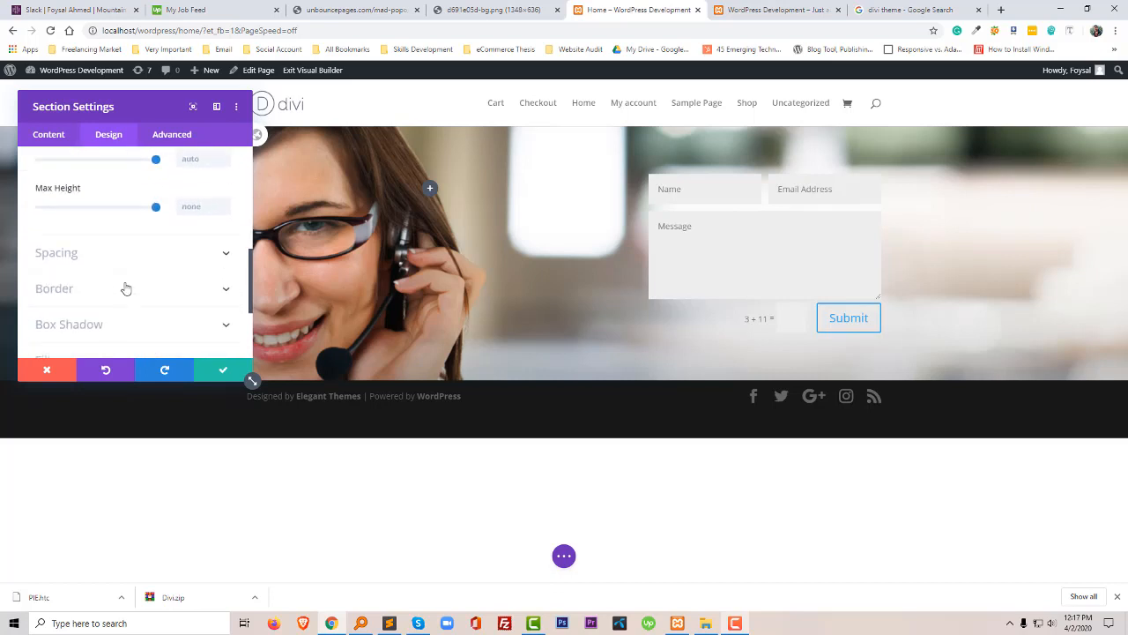
pyautogui.scroll(-4, 126, 288)
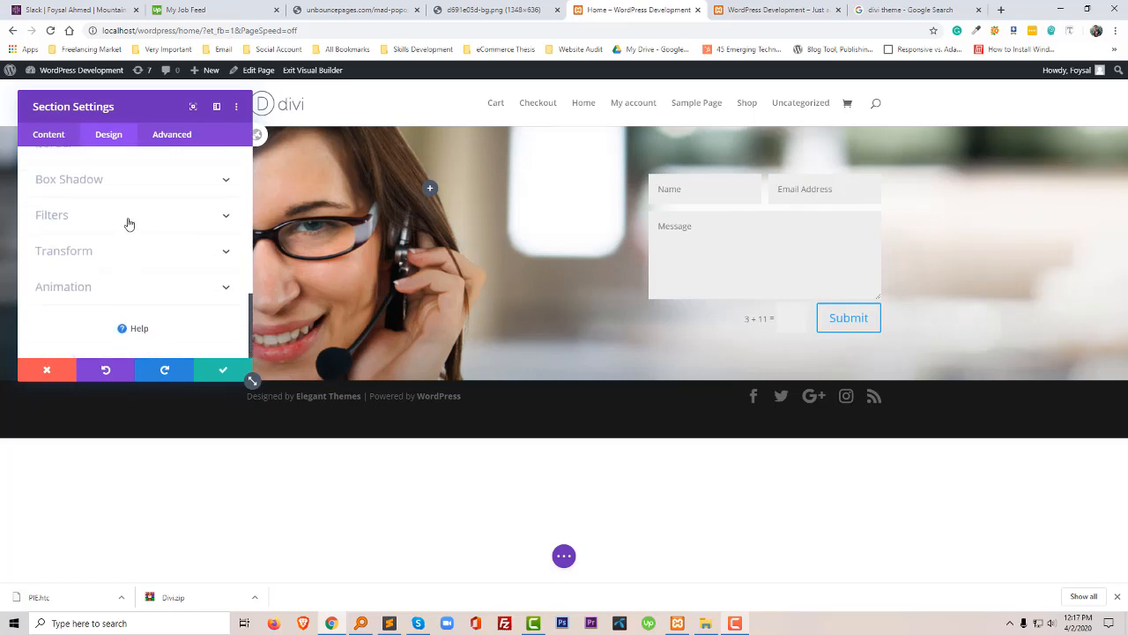
pyautogui.click(172, 136)
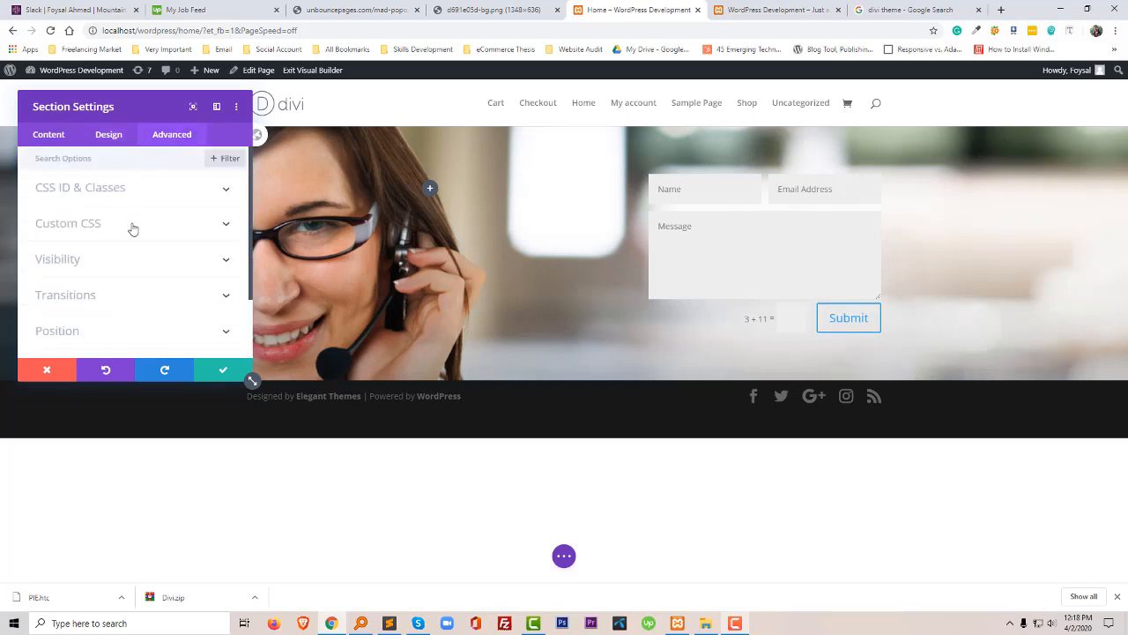
pyautogui.click(126, 259)
pyautogui.scroll(-3, 126, 261)
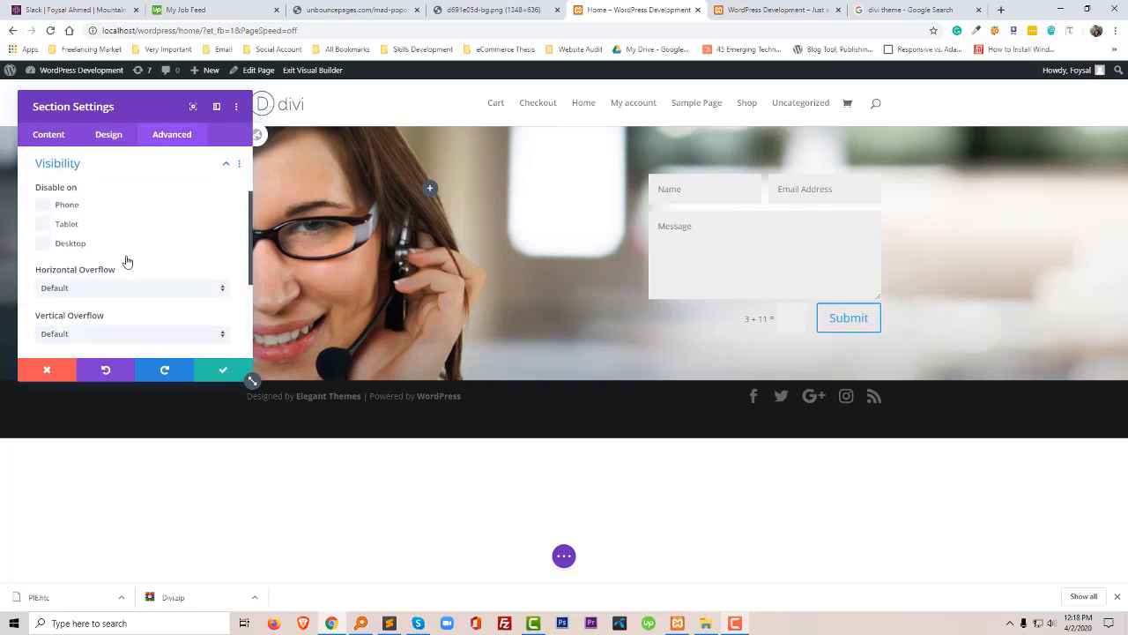
pyautogui.scroll(1, 126, 261)
pyautogui.click(134, 231)
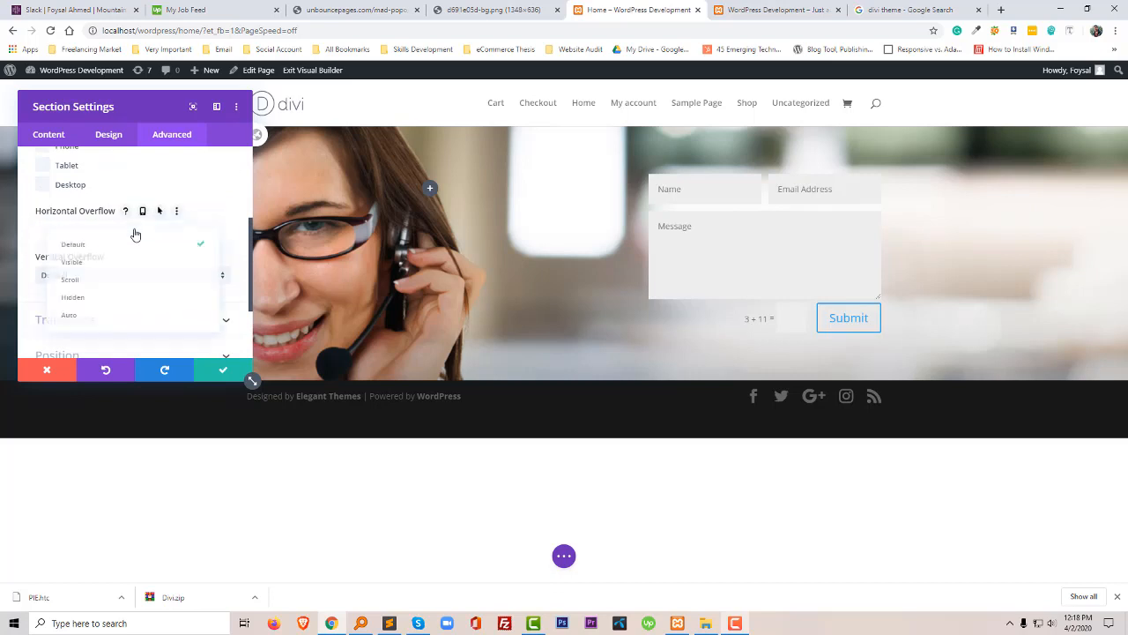
pyautogui.click(149, 237)
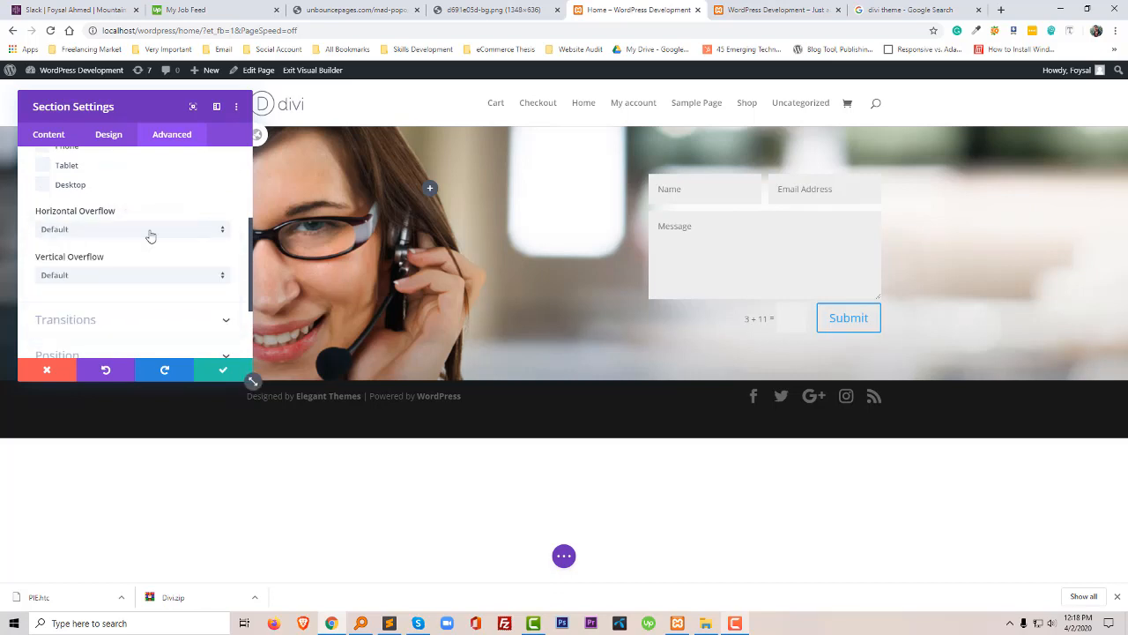
pyautogui.scroll(-3, 133, 256)
pyautogui.click(125, 285)
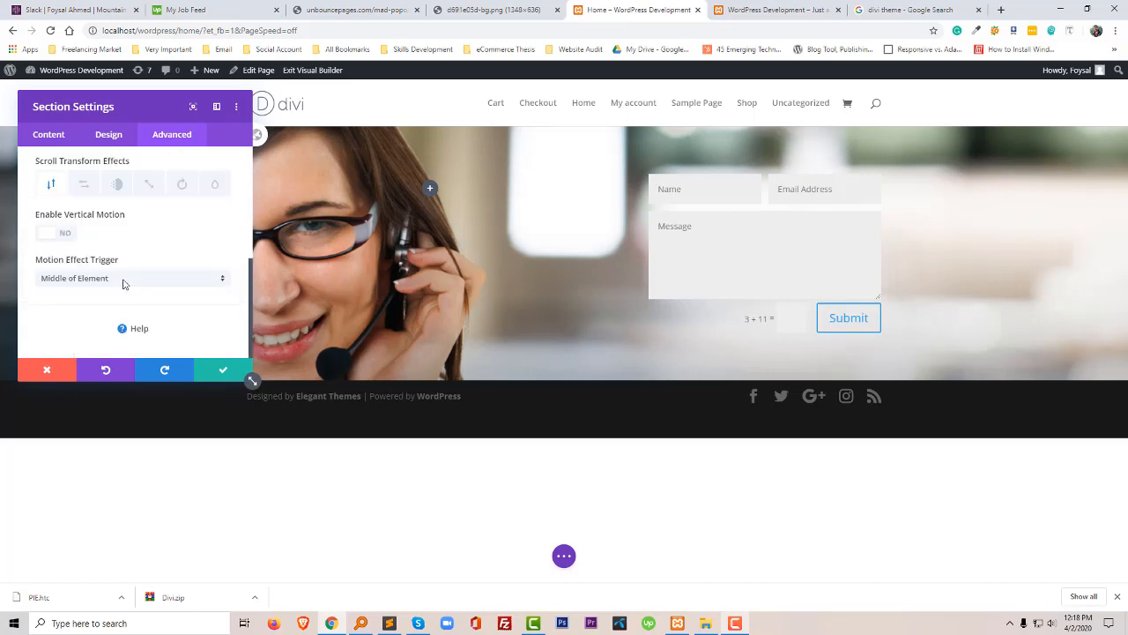
pyautogui.scroll(5, 133, 272)
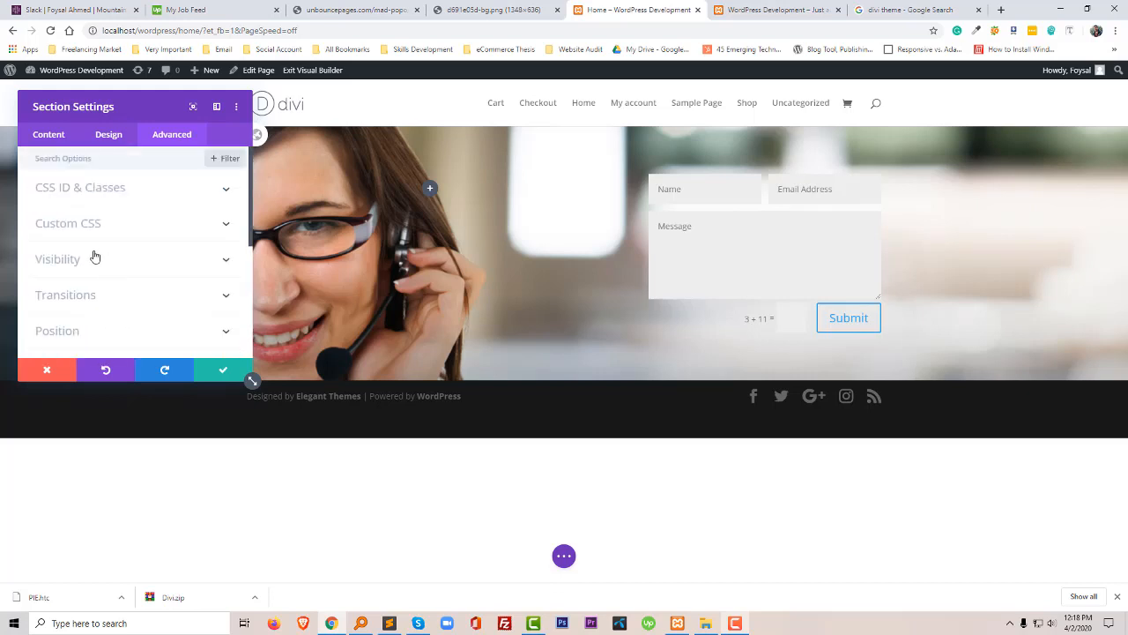
pyautogui.click(64, 138)
pyautogui.click(109, 136)
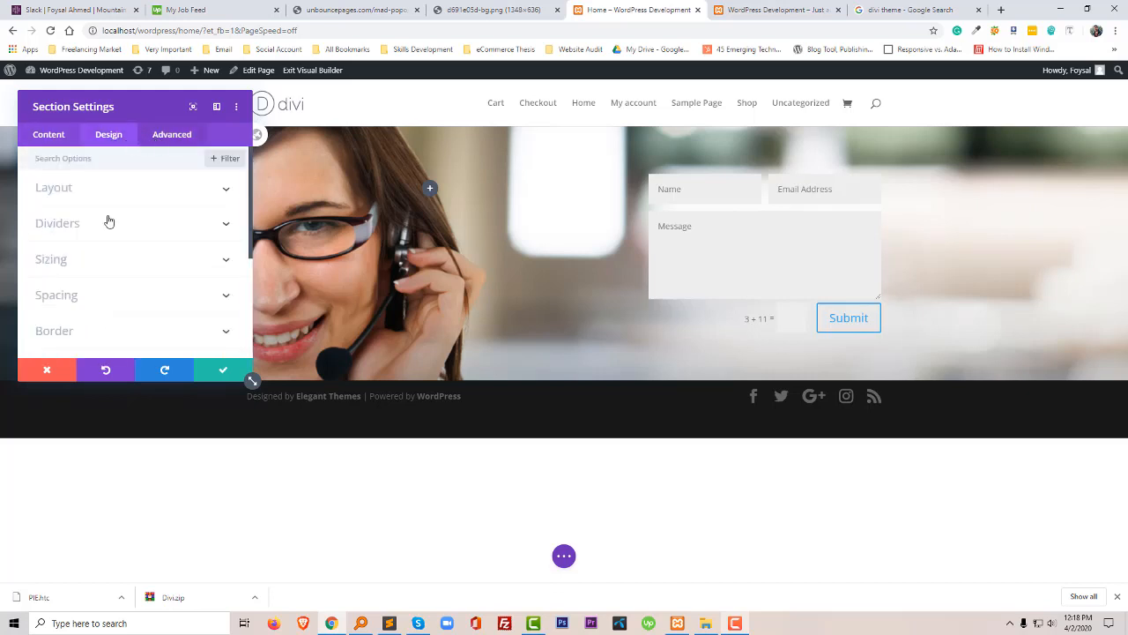
# - Add height:100vh; as custom CSS for the section's main element and save the section settings
pyautogui.click(167, 139)
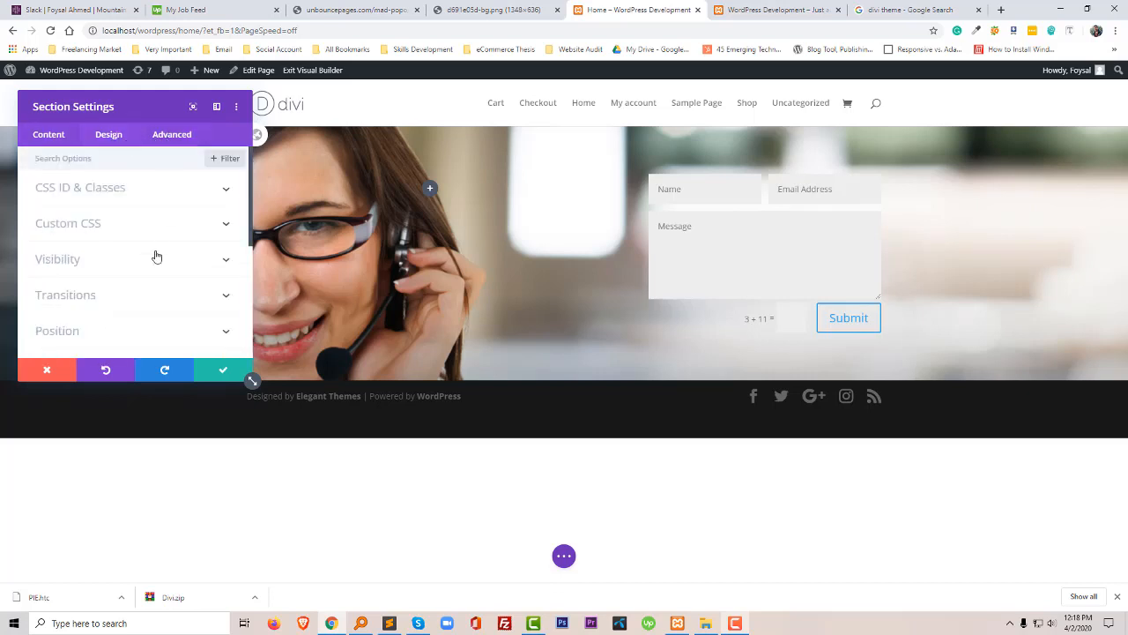
pyautogui.click(108, 225)
pyautogui.scroll(-2, 112, 292)
pyautogui.scroll(-1, 105, 257)
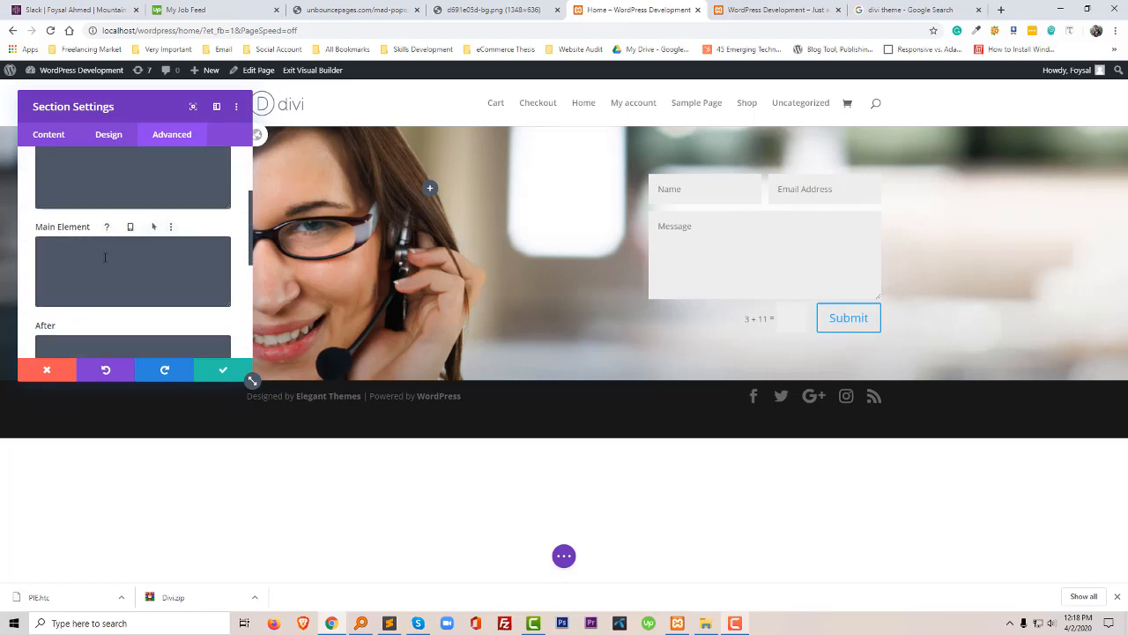
pyautogui.click(105, 257)
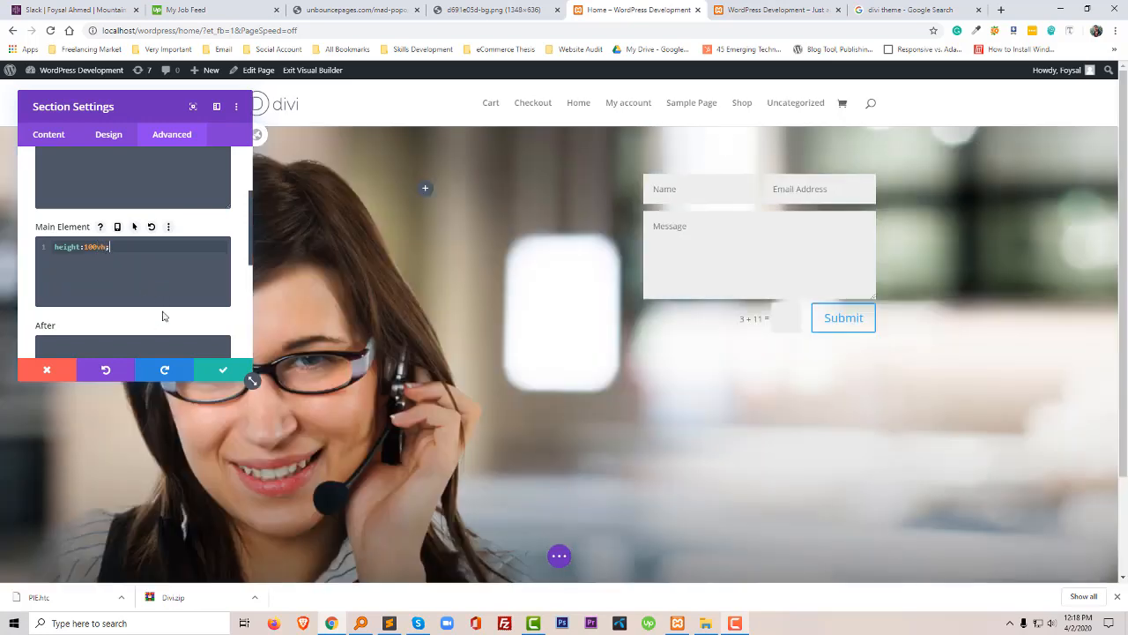
pyautogui.click(222, 369)
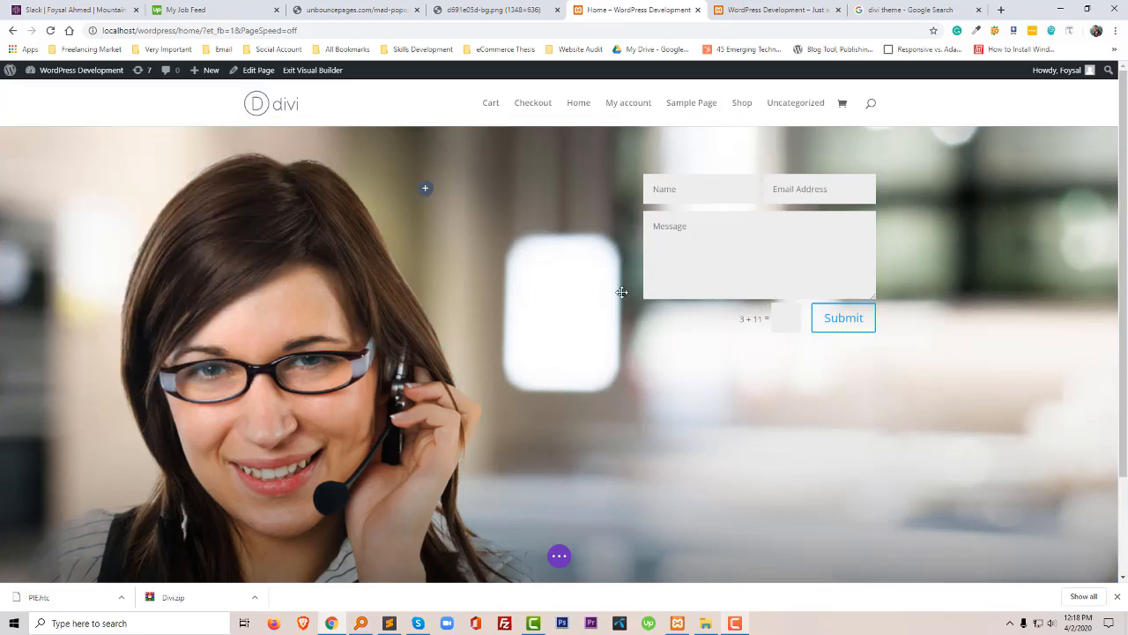
# - Insert a Text module in the empty column beside the contact form
pyautogui.click(425, 190)
pyautogui.click(426, 275)
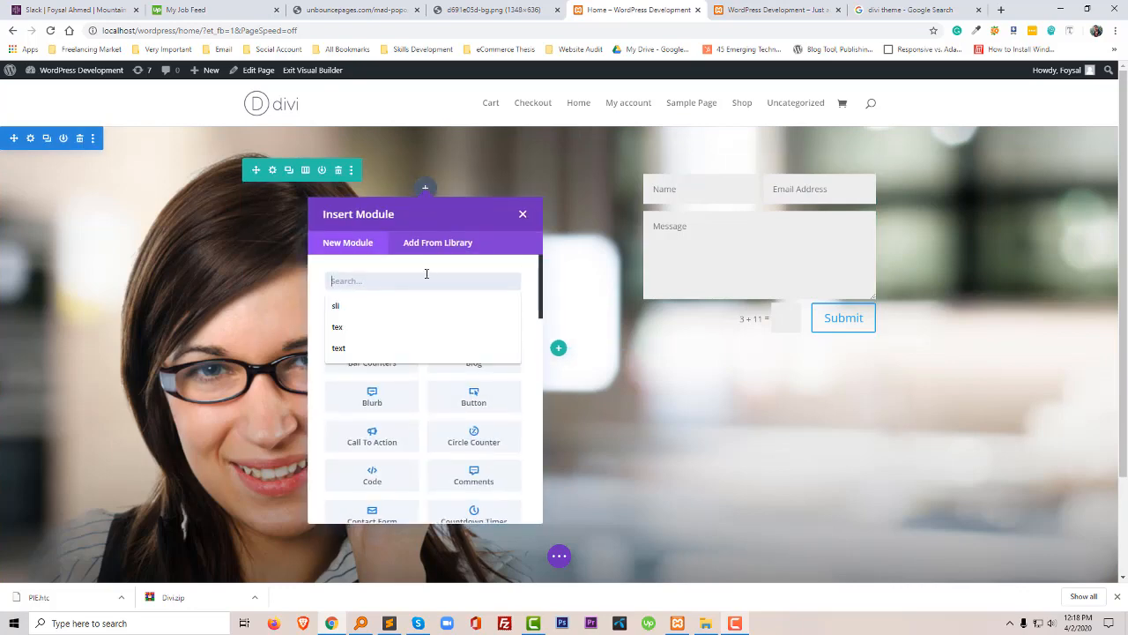
pyautogui.write('con')
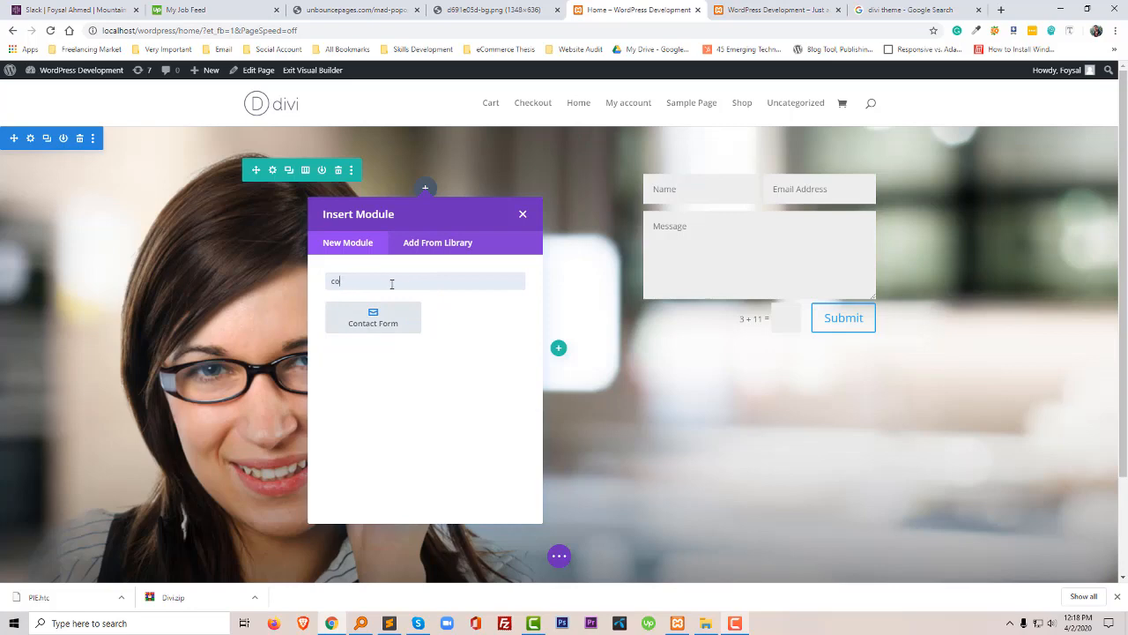
pyautogui.press('BackSpace')
pyautogui.press('BackSpace')
pyautogui.write('text')
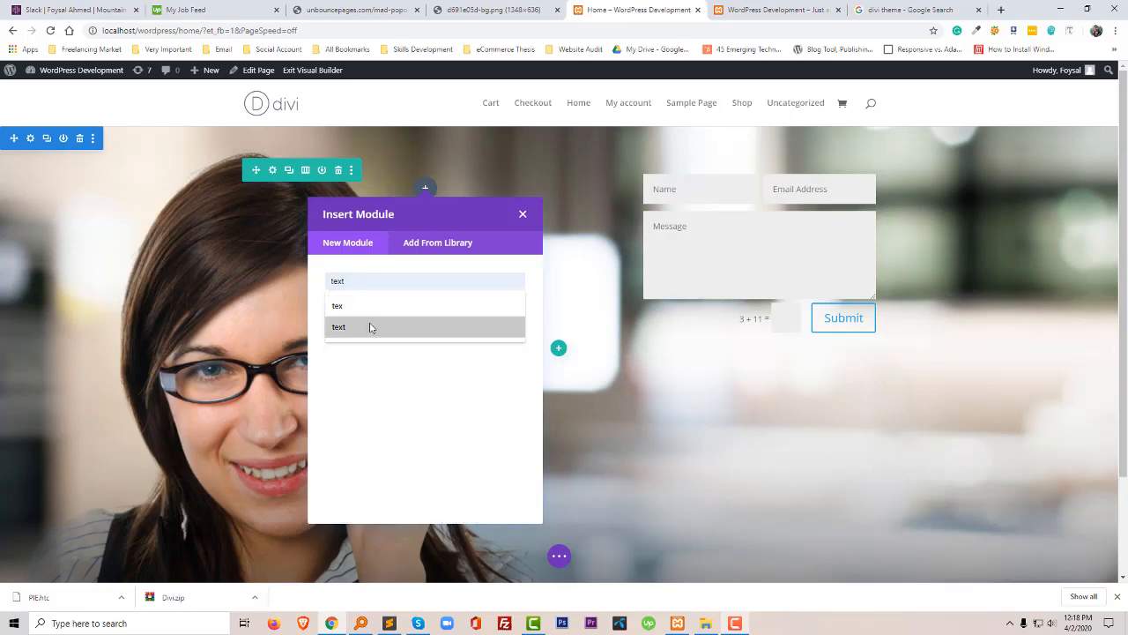
pyautogui.click(370, 326)
pyautogui.click(372, 320)
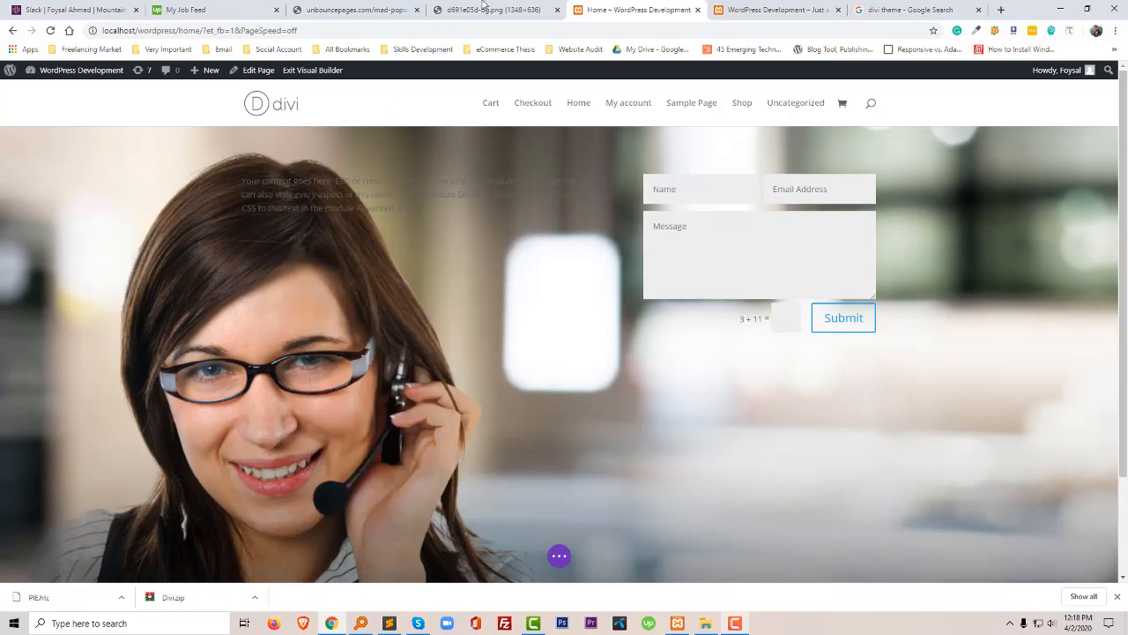
# - Replace the Text module's placeholder with the "Need Help? Call our Experts 24/7" text and phone number copied from the unbouncepages.com reference page
pyautogui.click(353, 9)
pyautogui.hotkey('ctrl', 'shift', 'i')
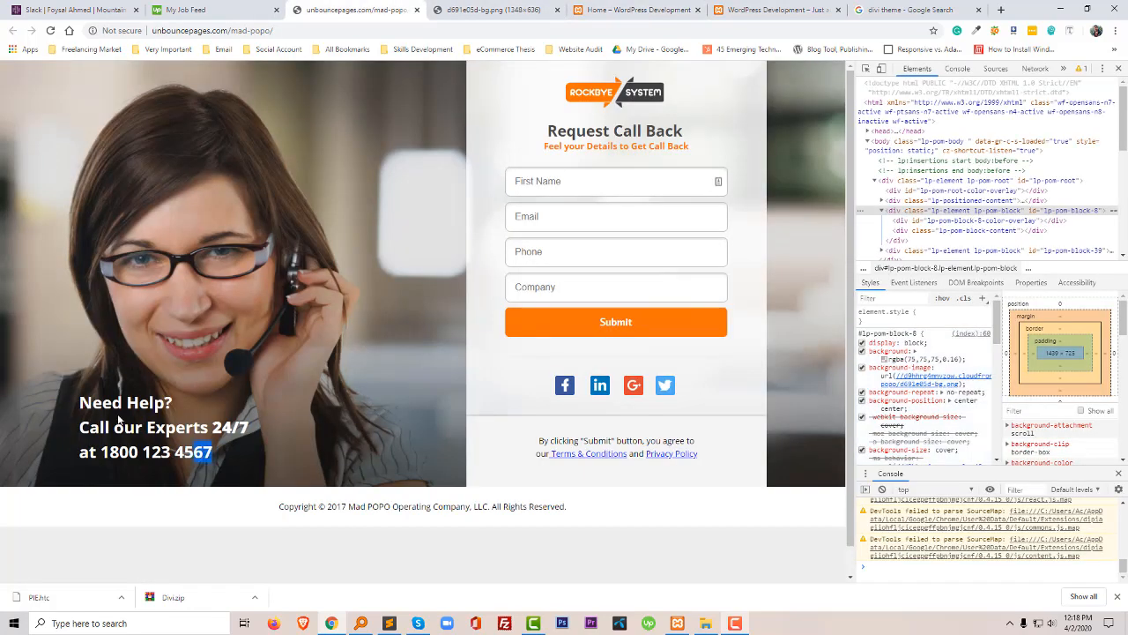
pyautogui.moveTo(215, 454); pyautogui.dragTo(79, 402)
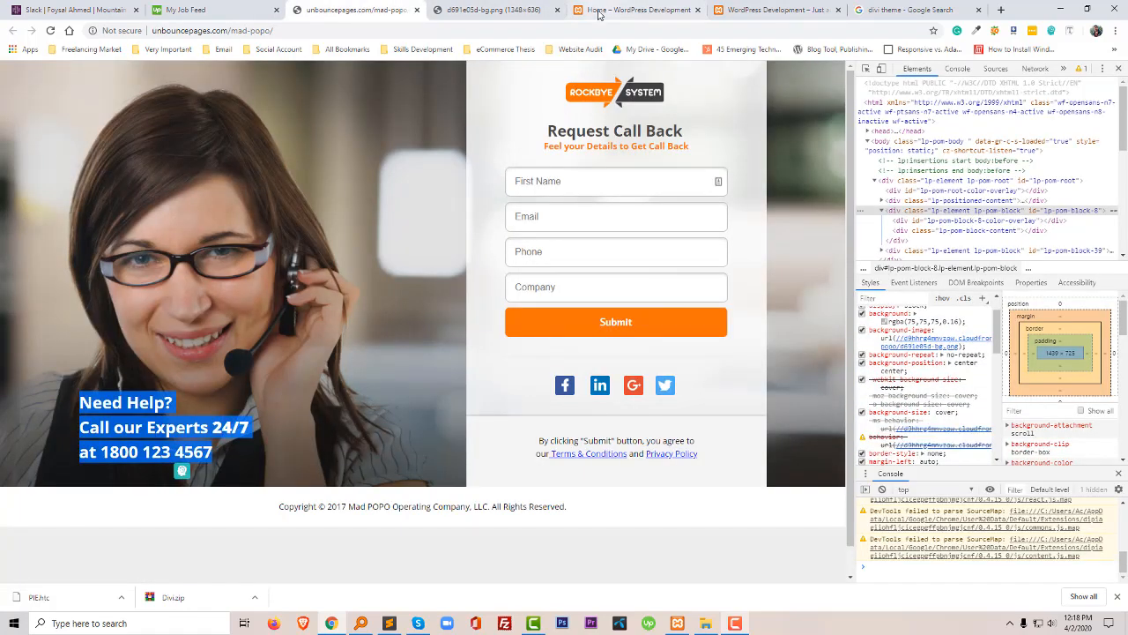
pyautogui.click(629, 9)
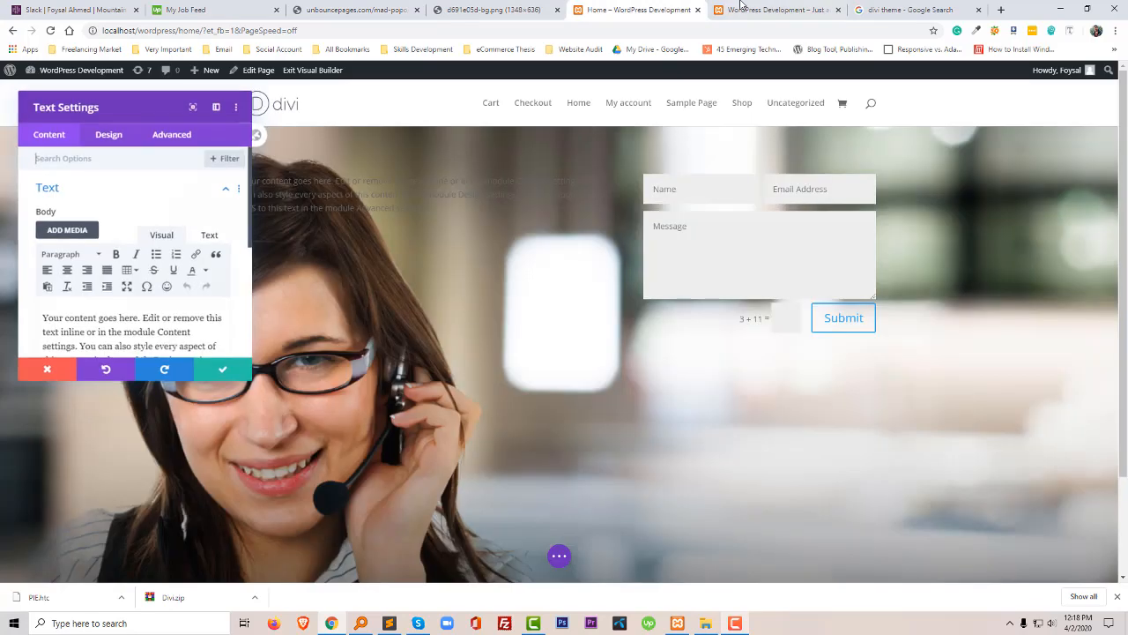
pyautogui.tripleClick(156, 331)
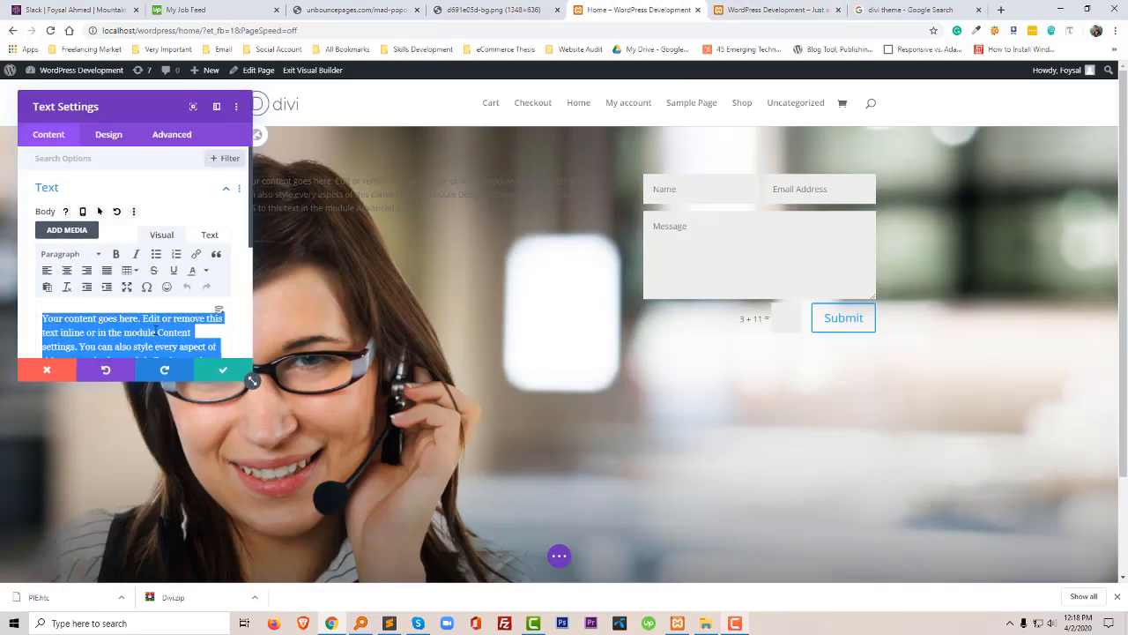
pyautogui.hotkey('ctrl', 'v')
pyautogui.scroll(-3, 155, 330)
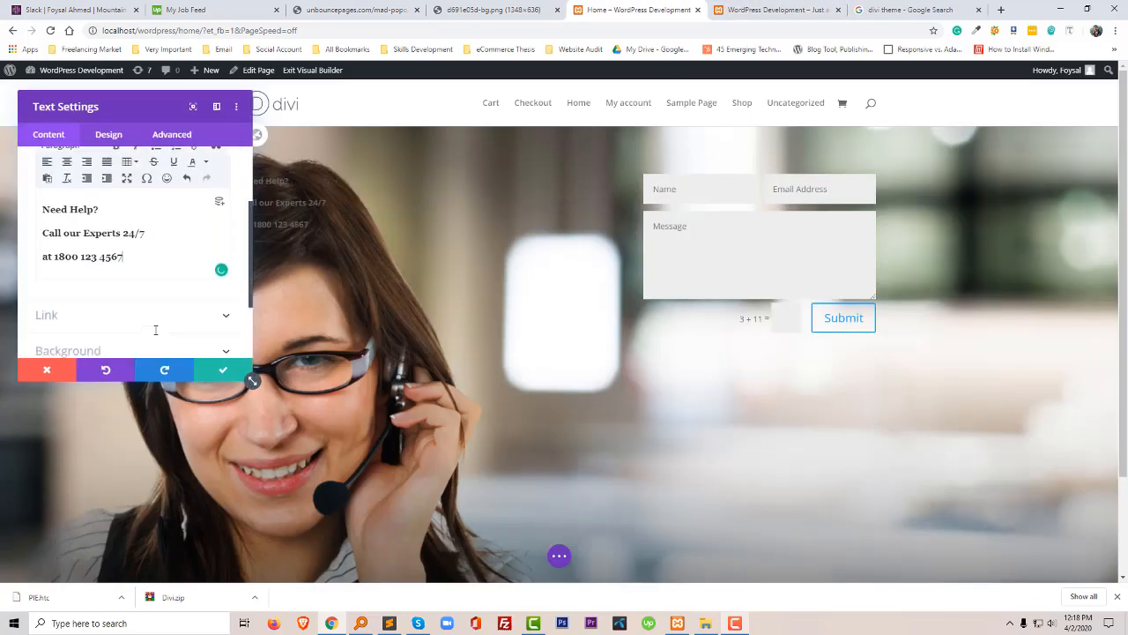
pyautogui.scroll(3, 153, 332)
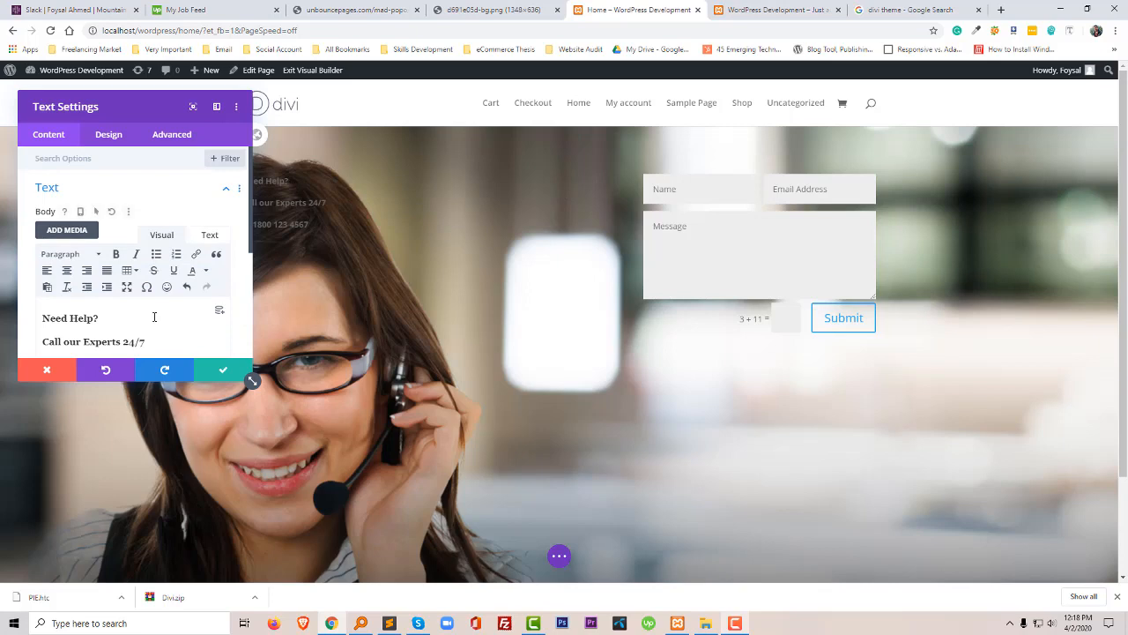
# - Format all of the Text module's body text as Heading 2
pyautogui.click(108, 135)
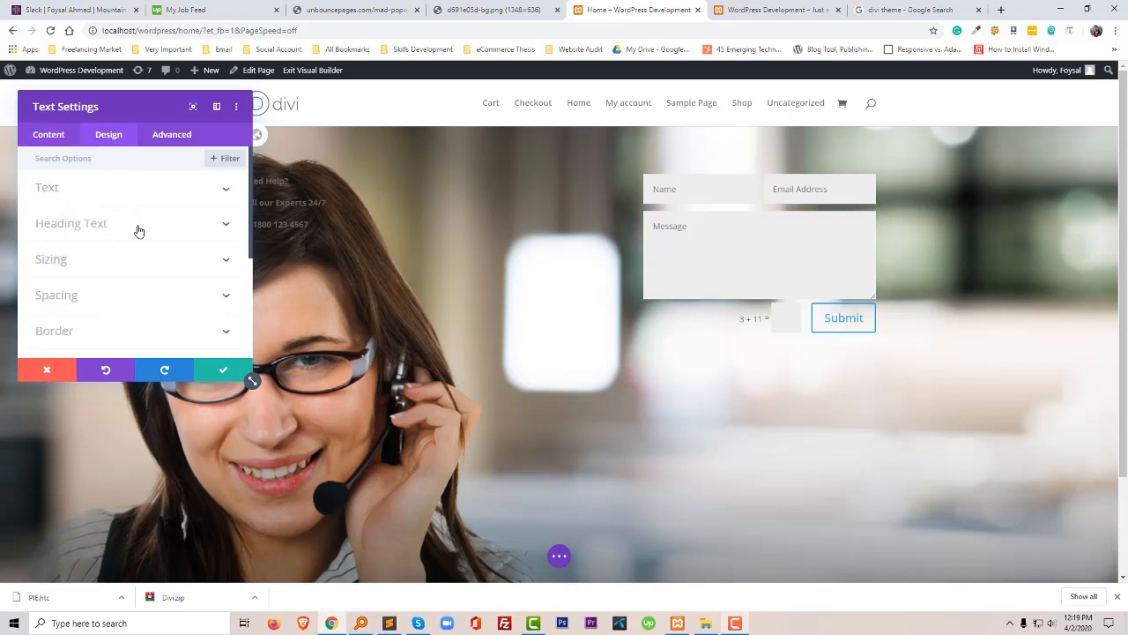
pyautogui.click(51, 137)
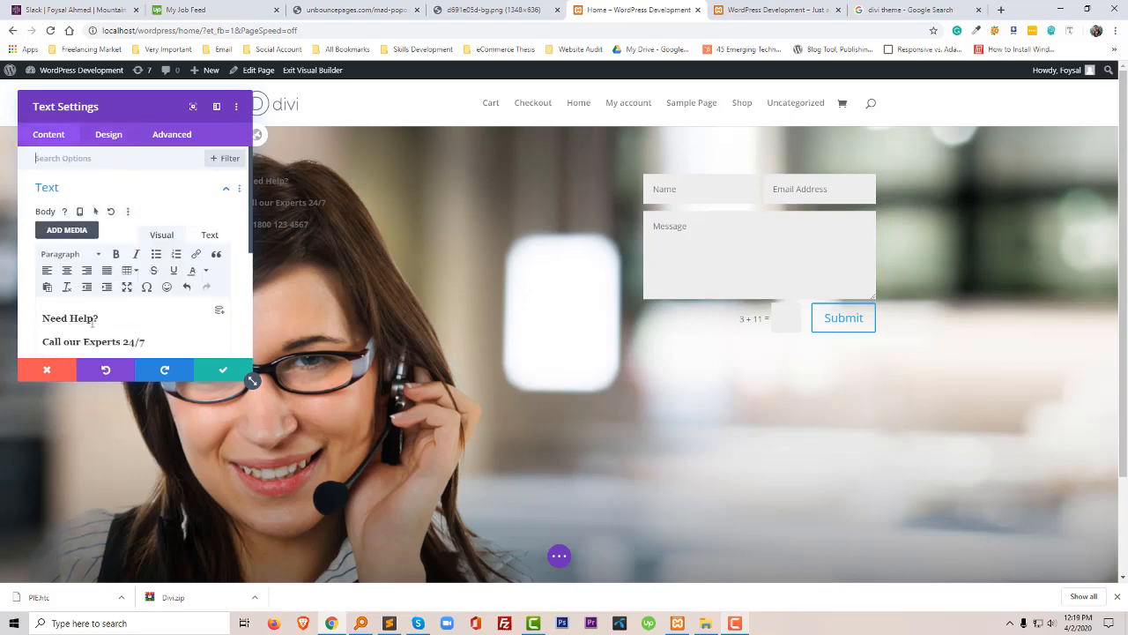
pyautogui.hotkey('ctrl', 'a')
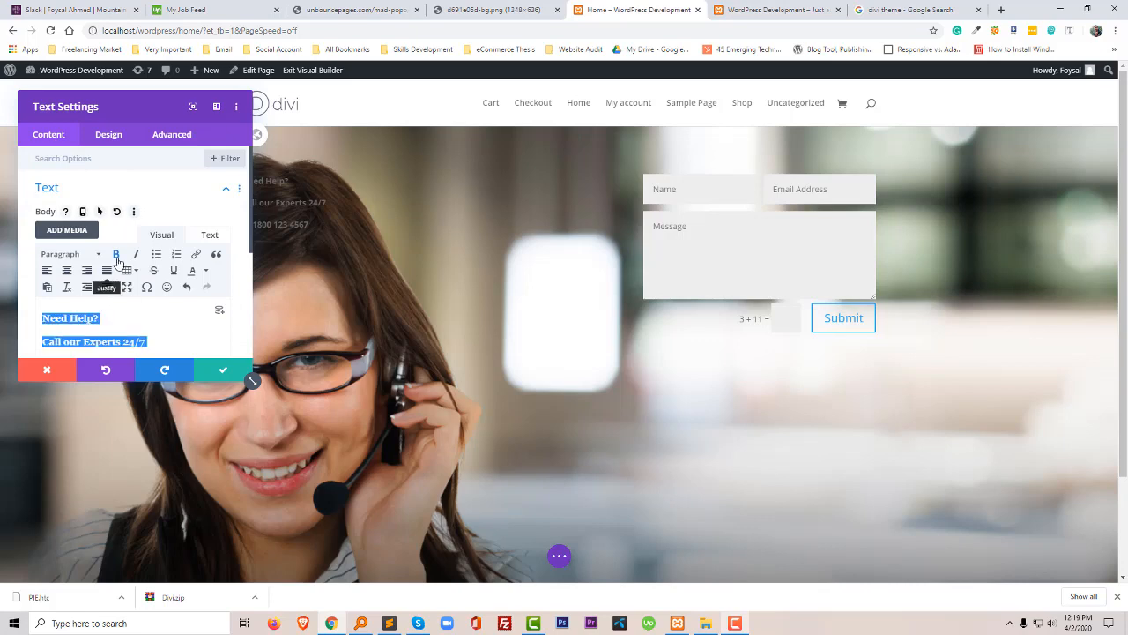
pyautogui.click(69, 254)
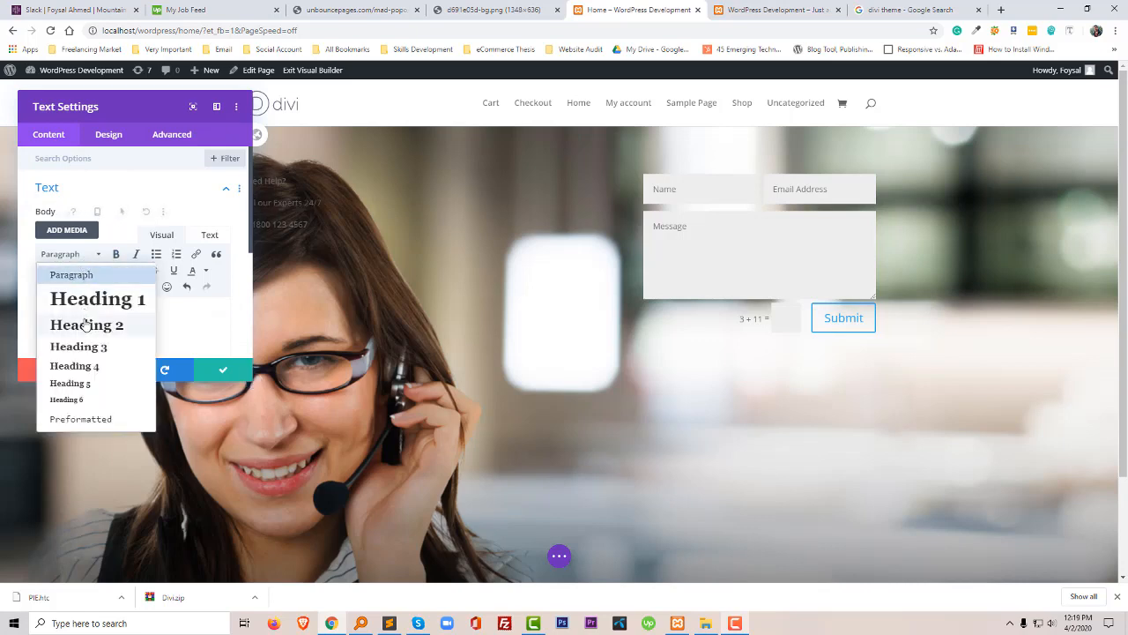
pyautogui.click(87, 324)
# - Set the Text module's Heading 2 text color to white (#FFFFFF) and save the module settings
pyautogui.click(107, 139)
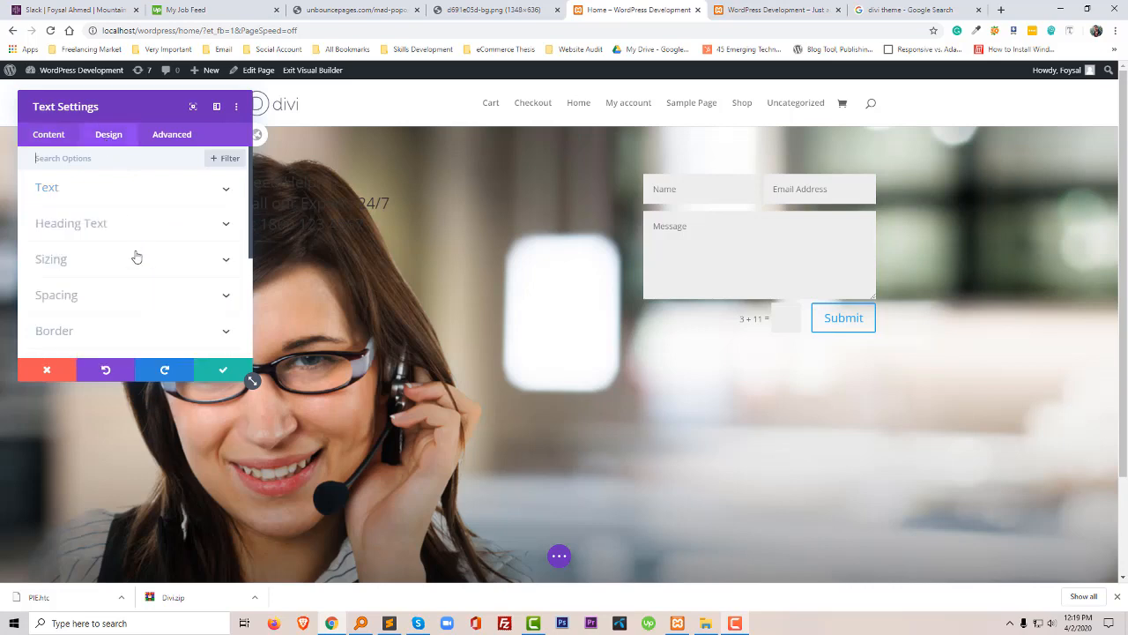
pyautogui.click(115, 224)
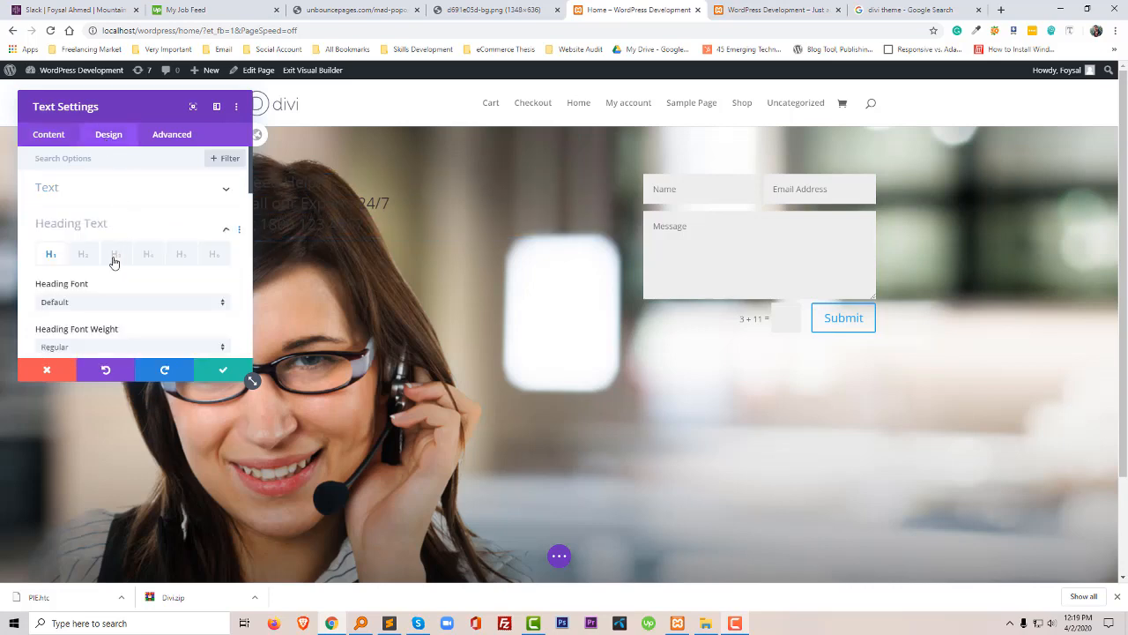
pyautogui.click(82, 194)
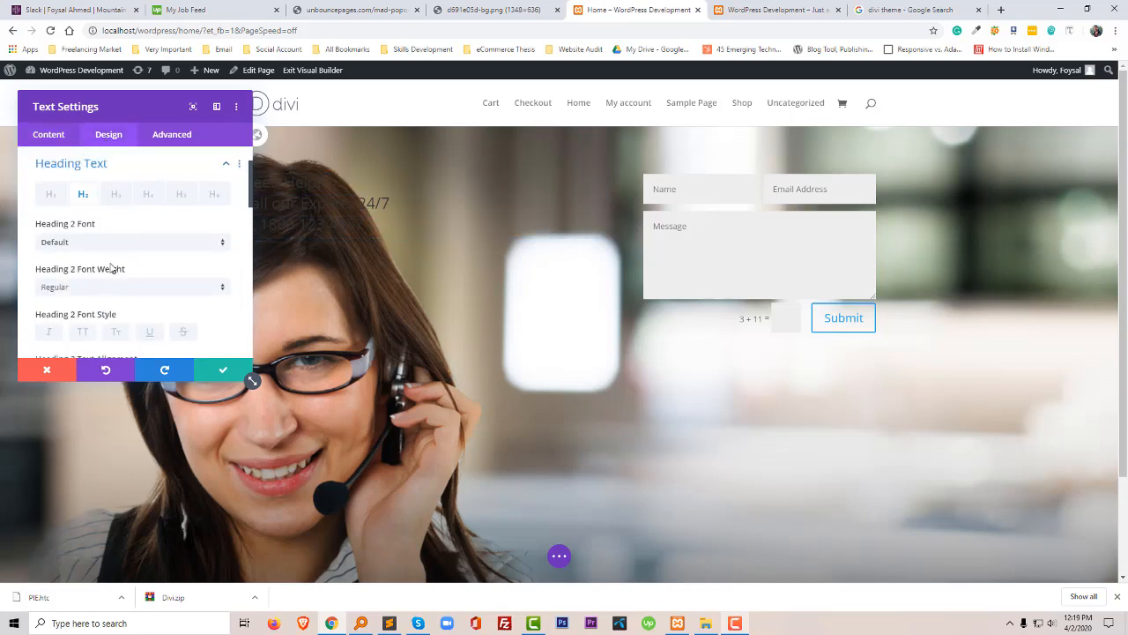
pyautogui.scroll(-2, 150, 286)
pyautogui.scroll(-1, 129, 301)
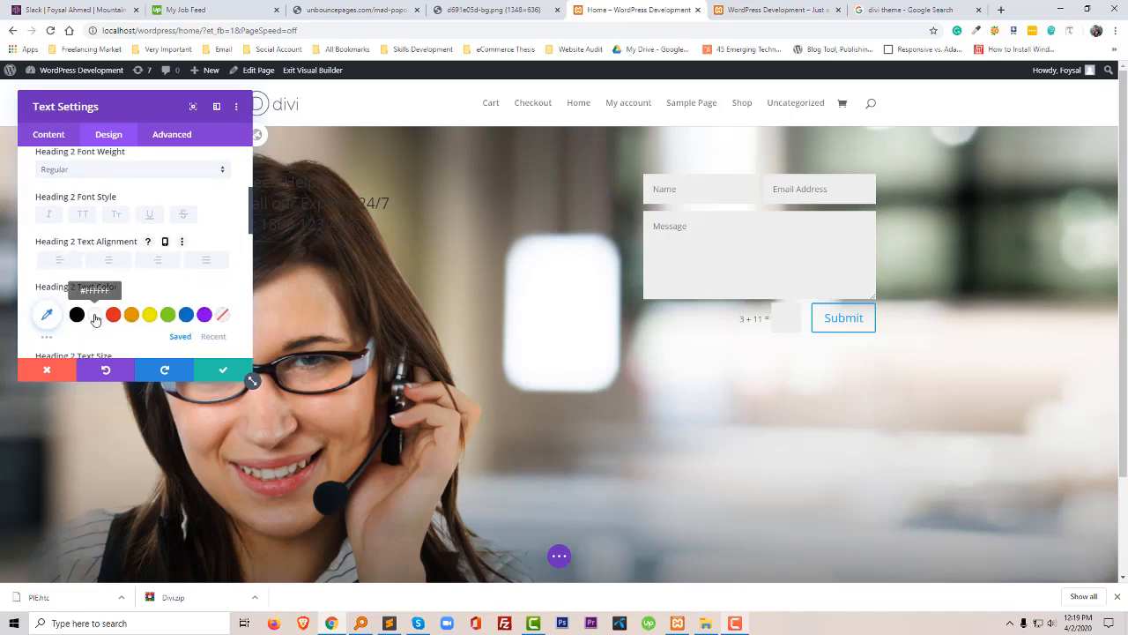
pyautogui.click(95, 315)
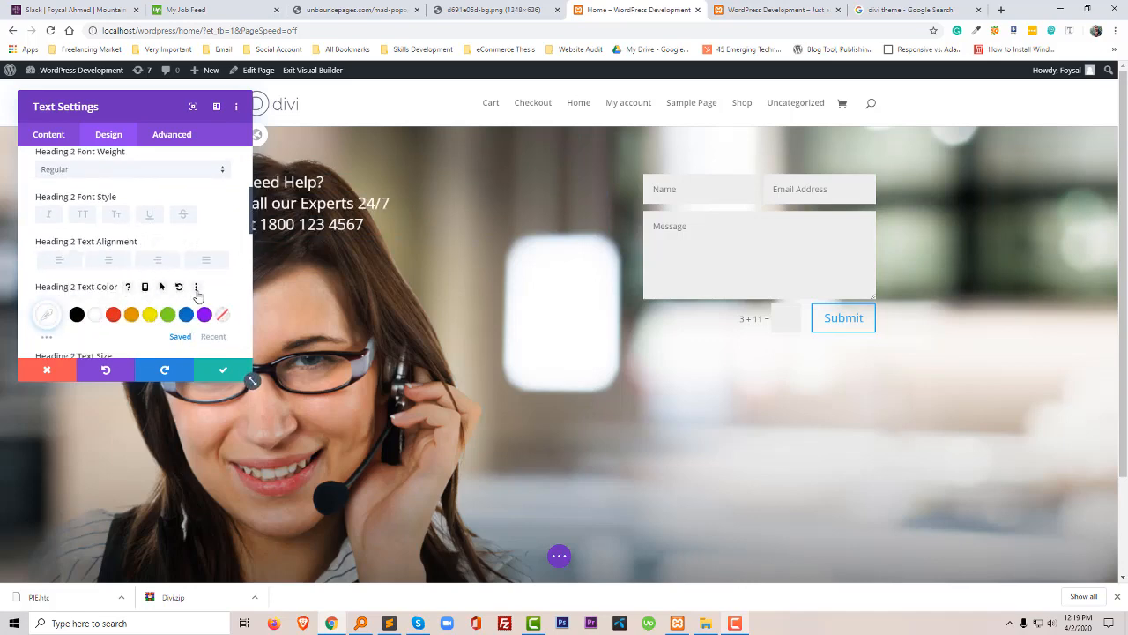
pyautogui.click(217, 370)
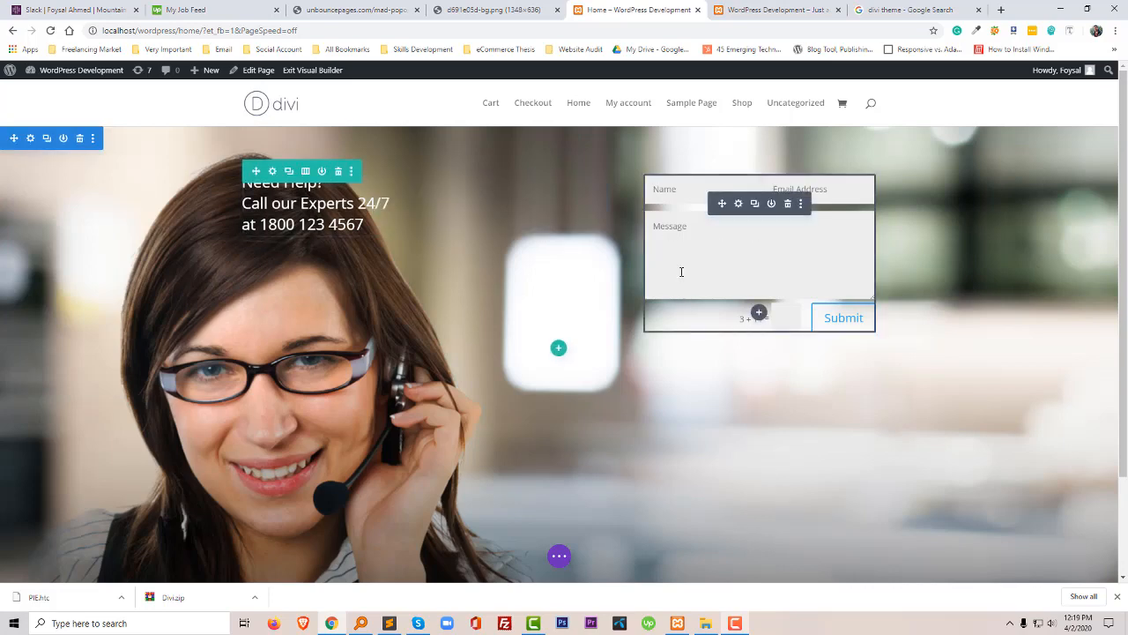
# - Set the contact form's title to "Request Call Back", copied from the heading on the unbouncepages.com reference page
pyautogui.click(458, 10)
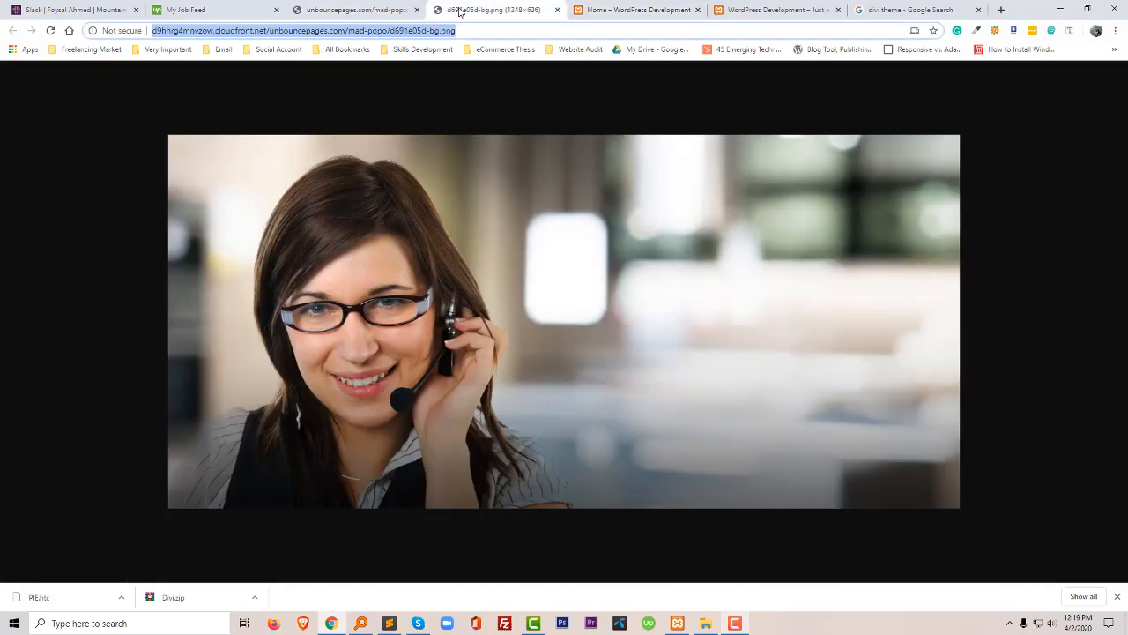
pyautogui.click(323, 5)
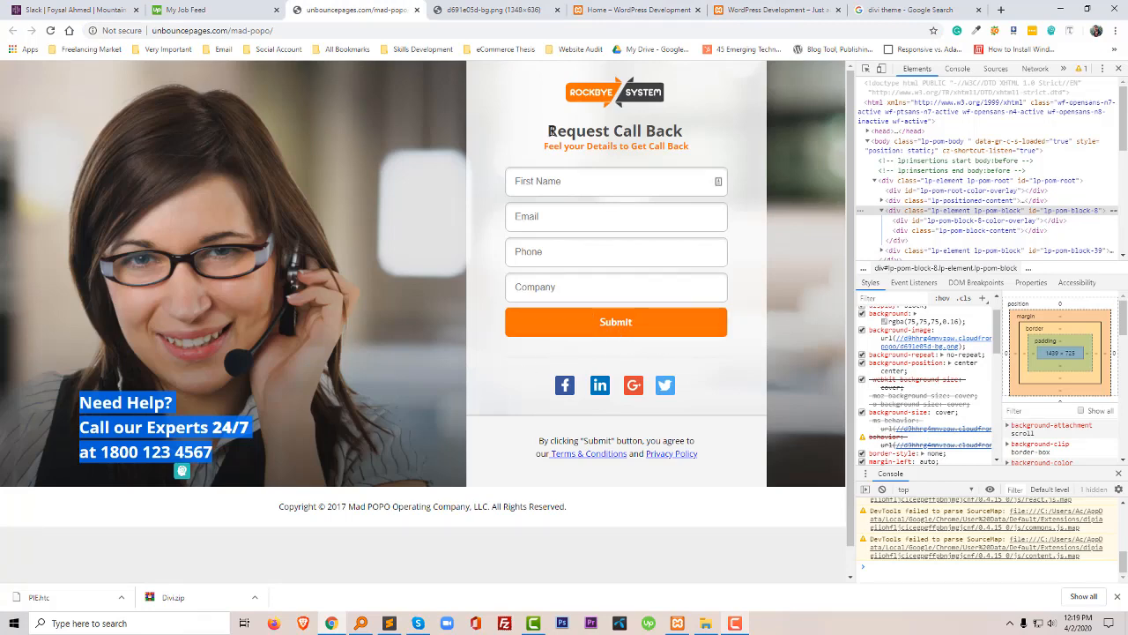
pyautogui.moveTo(549, 131); pyautogui.dragTo(696, 133)
pyautogui.hotkey('ctrl', 'c')
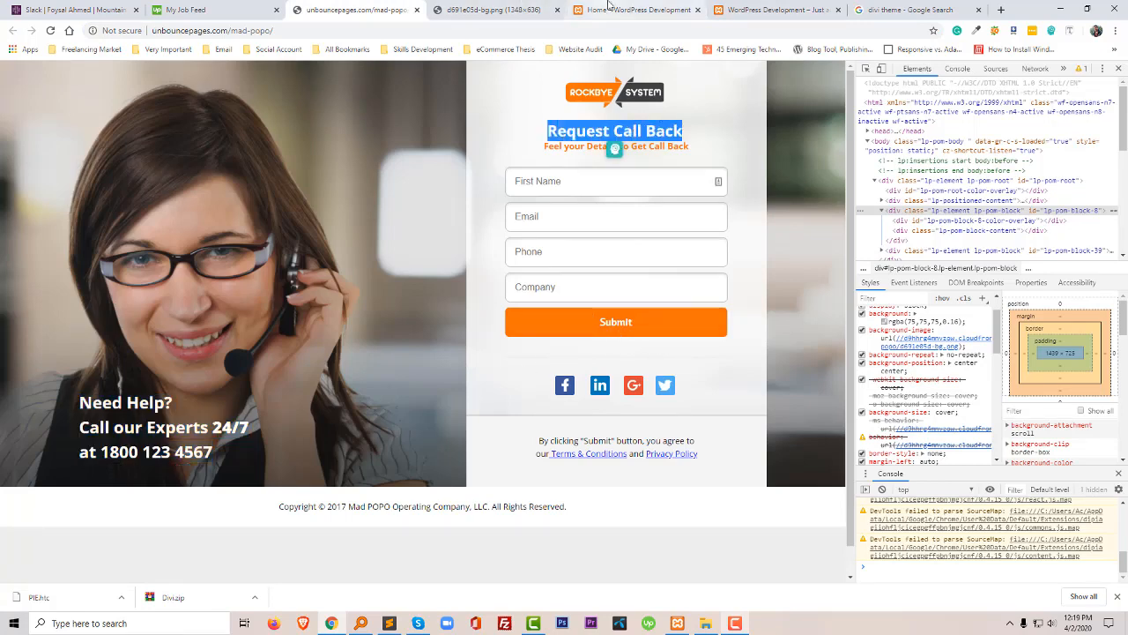
pyautogui.click(642, 9)
pyautogui.click(753, 209)
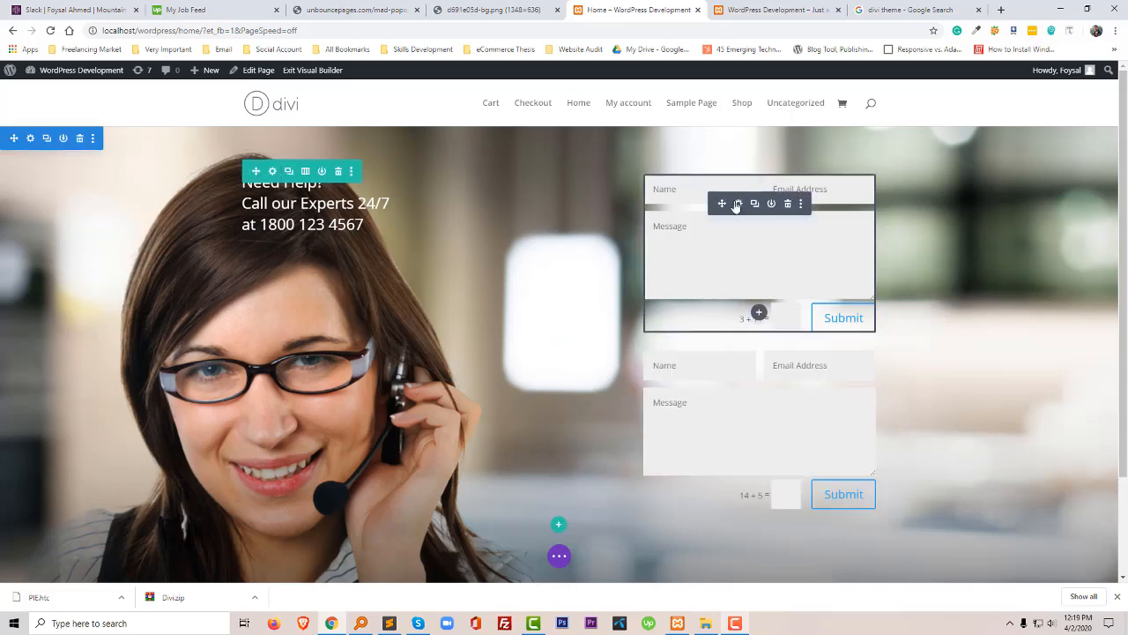
pyautogui.click(738, 204)
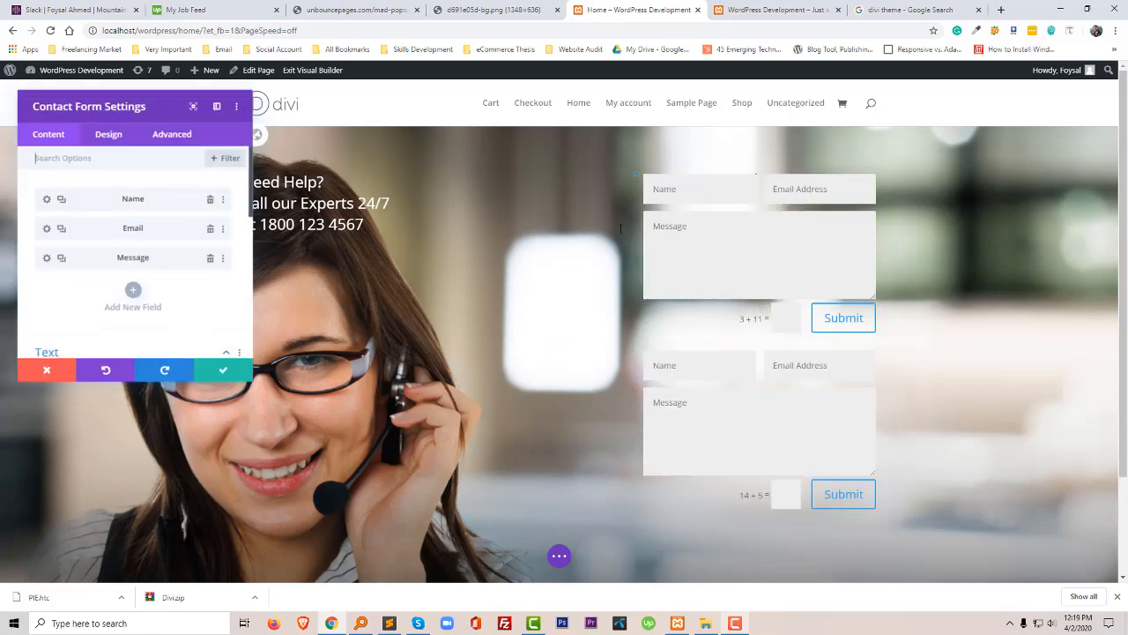
pyautogui.click(102, 134)
pyautogui.click(49, 141)
pyautogui.scroll(-2, 91, 271)
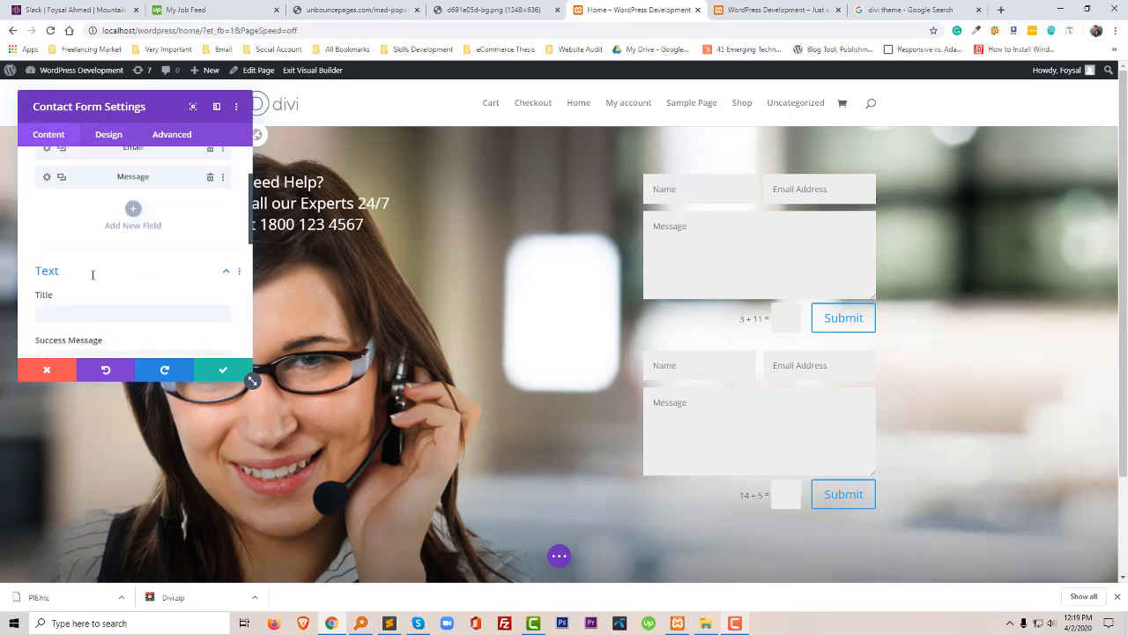
pyautogui.click(96, 277)
pyautogui.hotkey('ctrl', 'v')
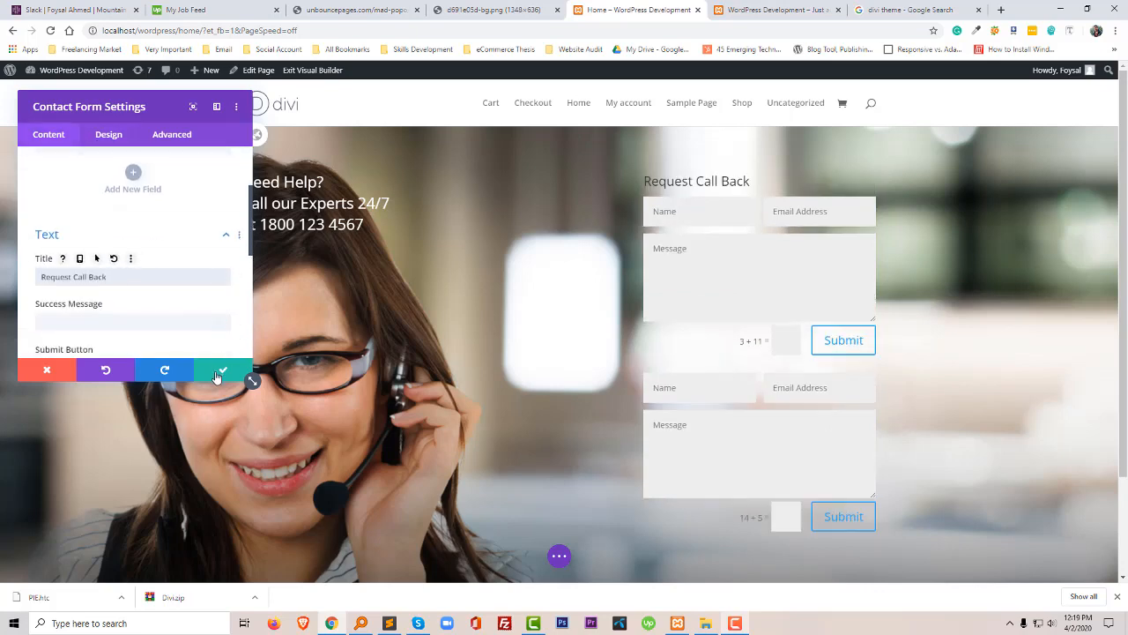
# - Check the contact form's content options for a place for the reference subtitle "Feel your Details to Get Call Back", and save the form settings
pyautogui.hotkey('ctrl', 'shift', 'Tab')
pyautogui.hotkey('ctrl', 'shift', 'Tab')
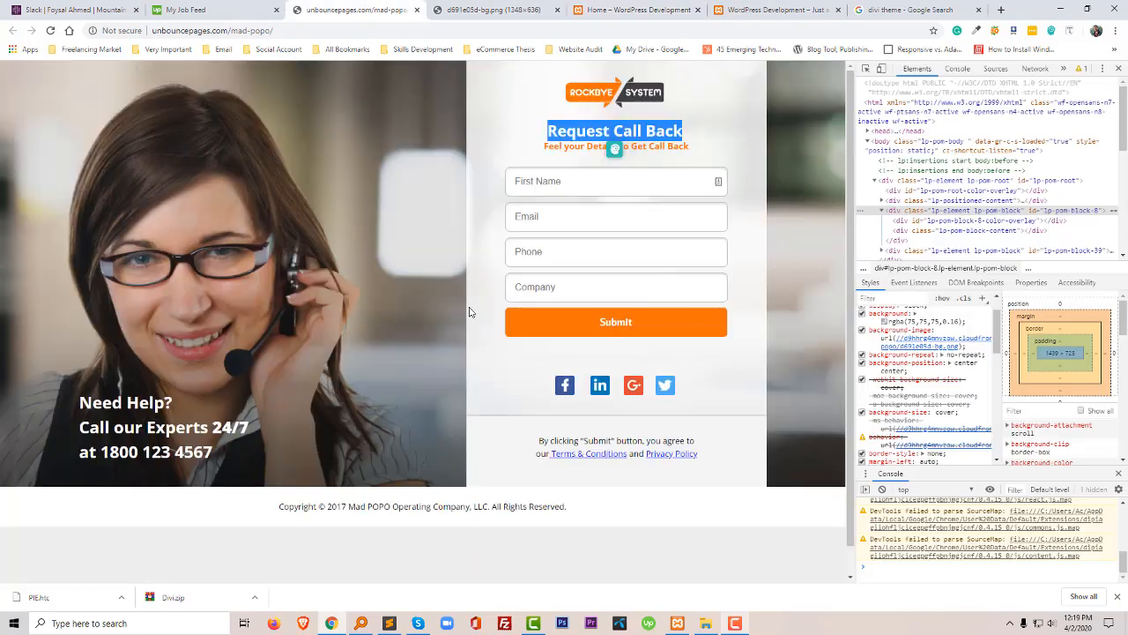
pyautogui.moveTo(541, 149); pyautogui.dragTo(706, 149)
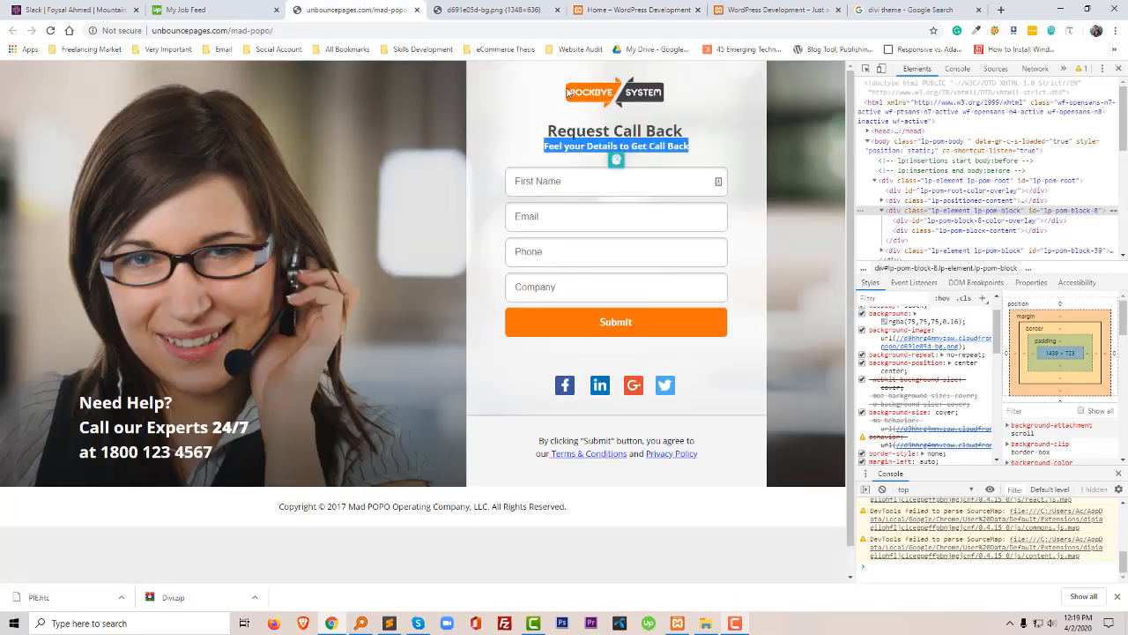
pyautogui.hotkey('ctrl', 'Tab')
pyautogui.hotkey('ctrl', 'Tab')
pyautogui.scroll(-3, 119, 305)
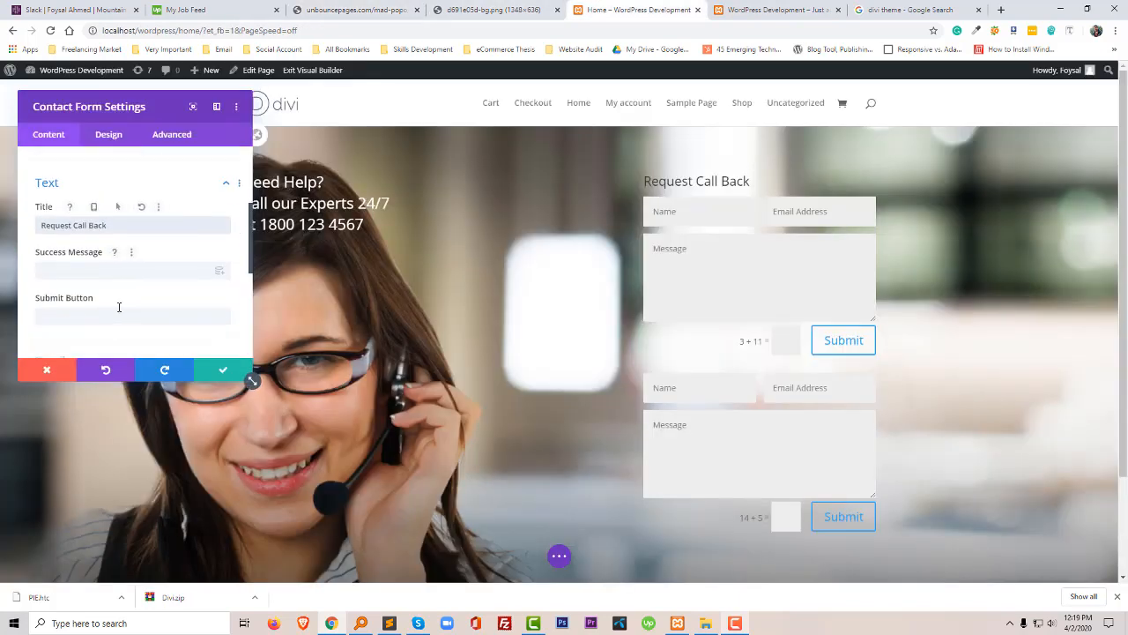
pyautogui.scroll(-1, 111, 309)
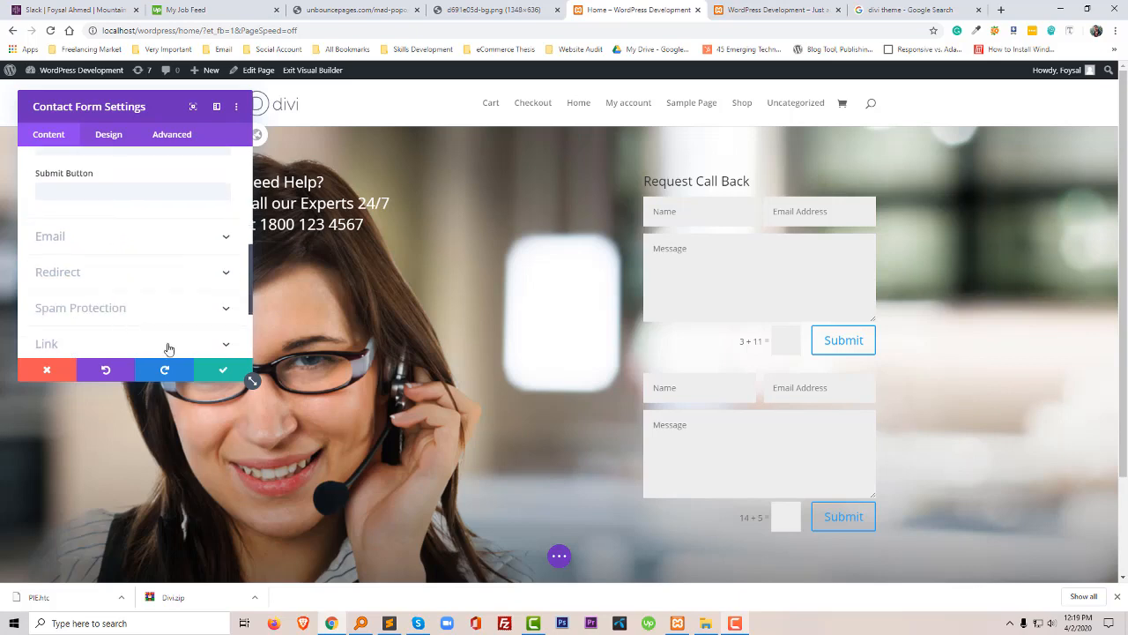
pyautogui.click(212, 370)
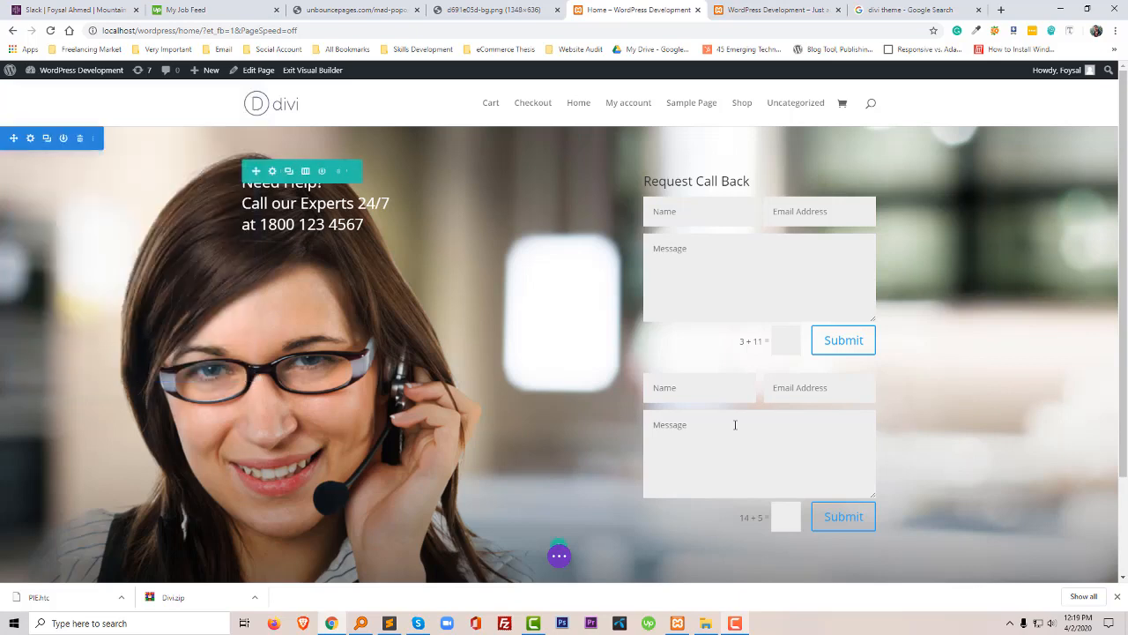
# - Delete the duplicate contact form and give the remaining "Request Call Back" form a white background color
pyautogui.click(790, 402)
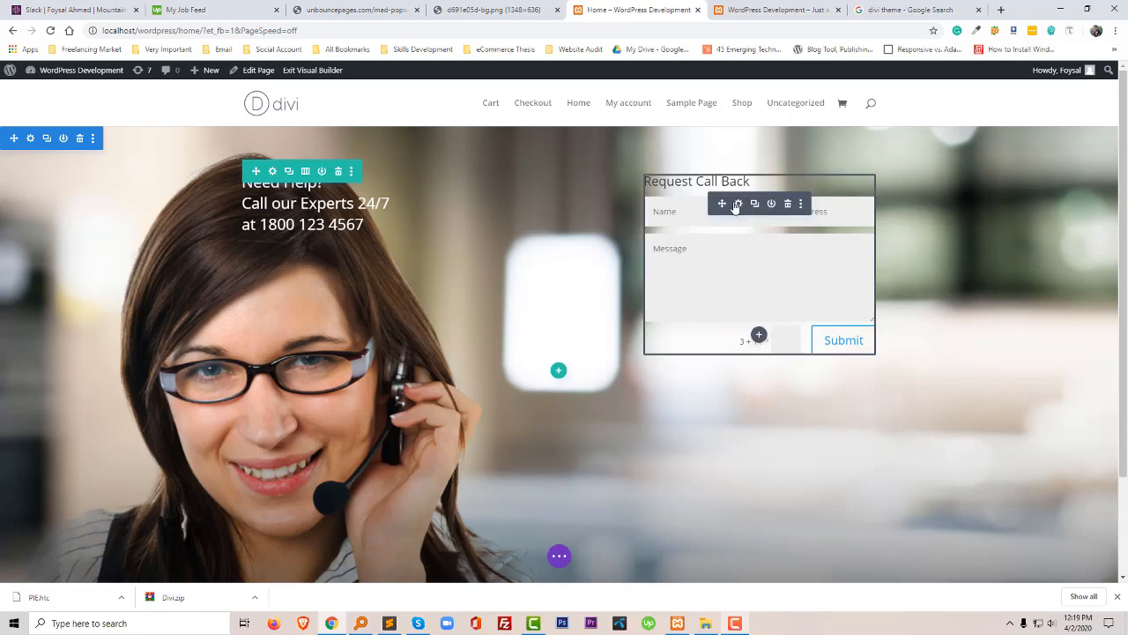
pyautogui.click(738, 203)
pyautogui.click(110, 135)
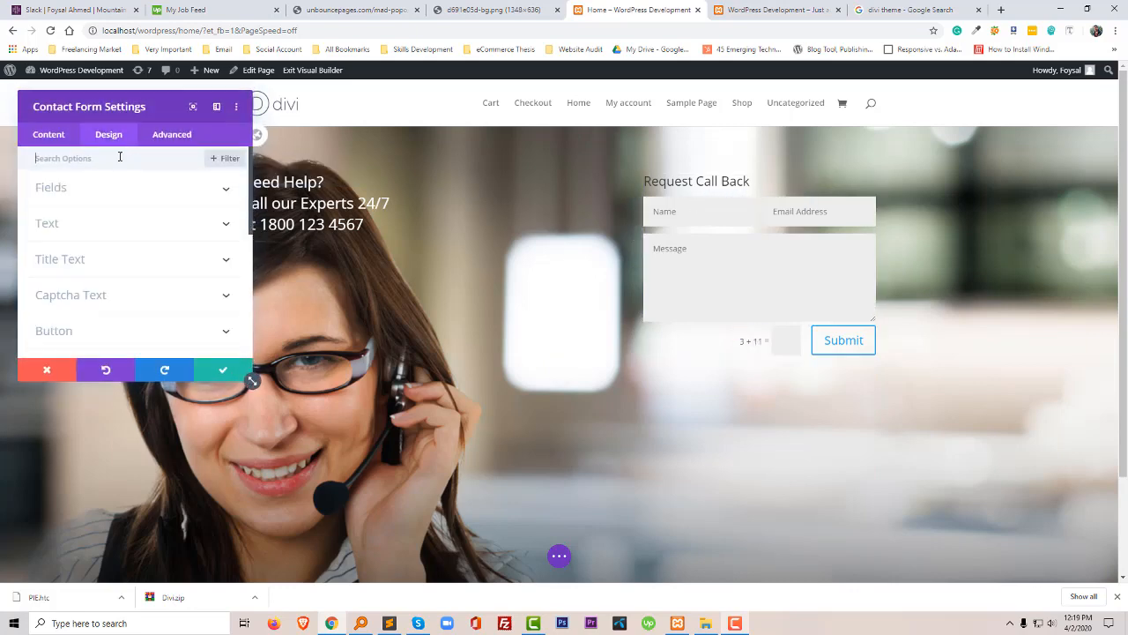
pyautogui.click(168, 134)
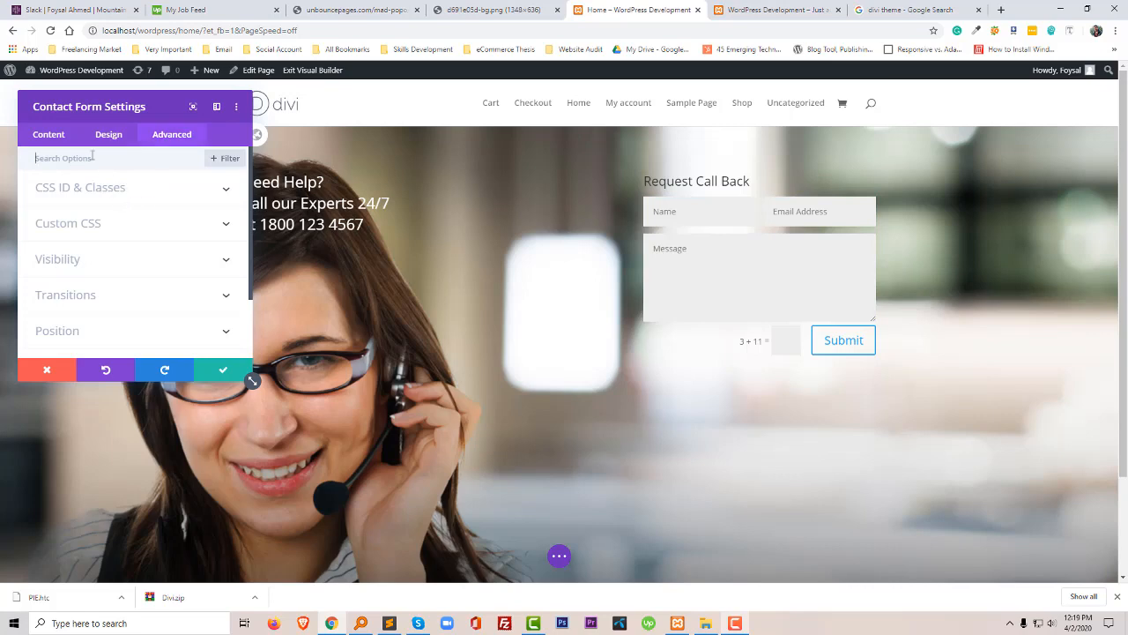
pyautogui.click(51, 134)
pyautogui.scroll(-5, 141, 221)
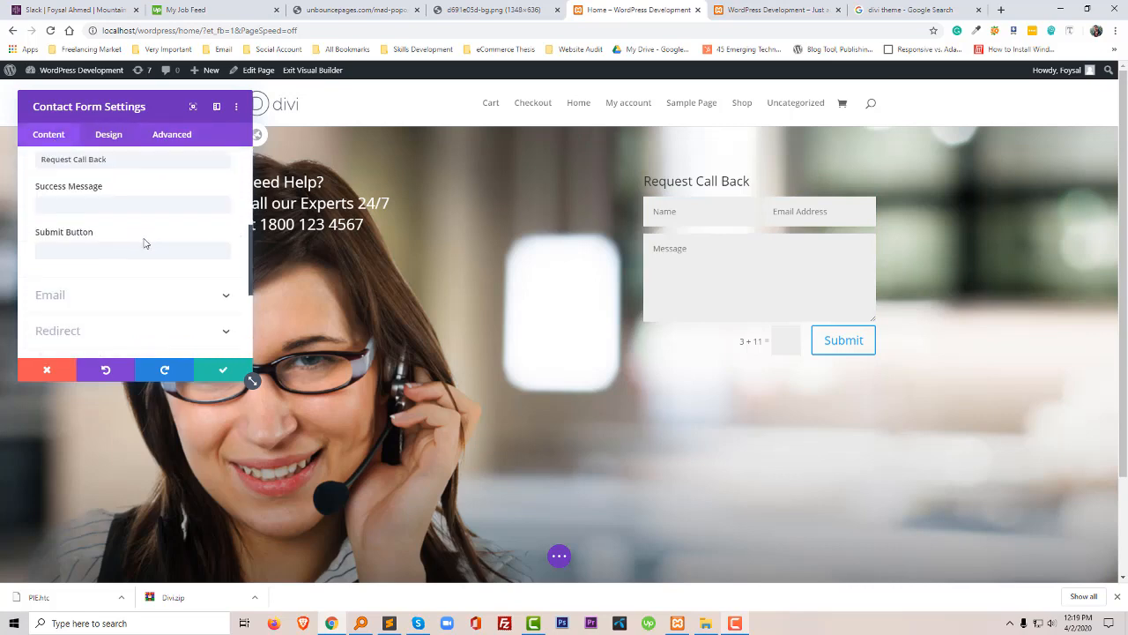
pyautogui.scroll(-5, 142, 248)
pyautogui.click(115, 264)
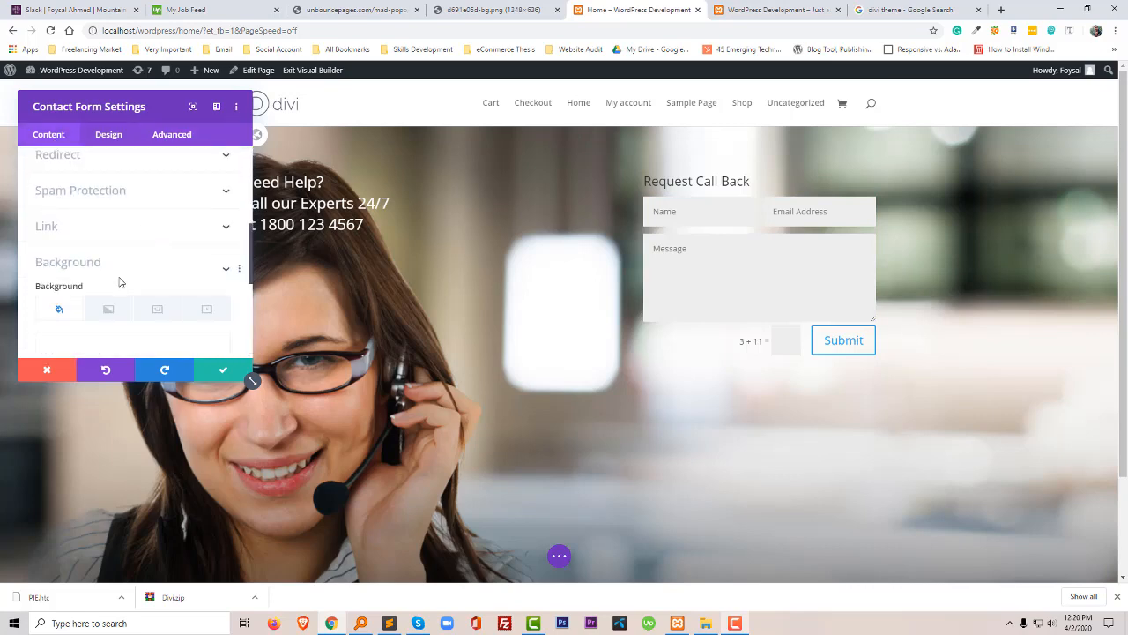
pyautogui.click(133, 298)
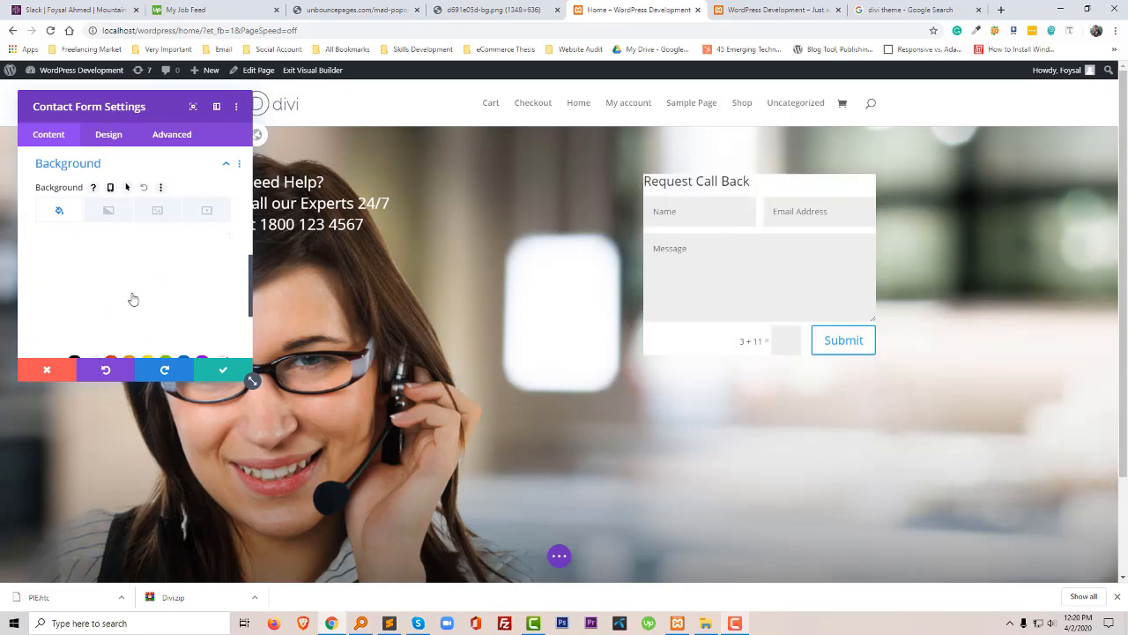
# - Set the contact form's padding to 50px at top and bottom and 20px at left and right
pyautogui.click(106, 134)
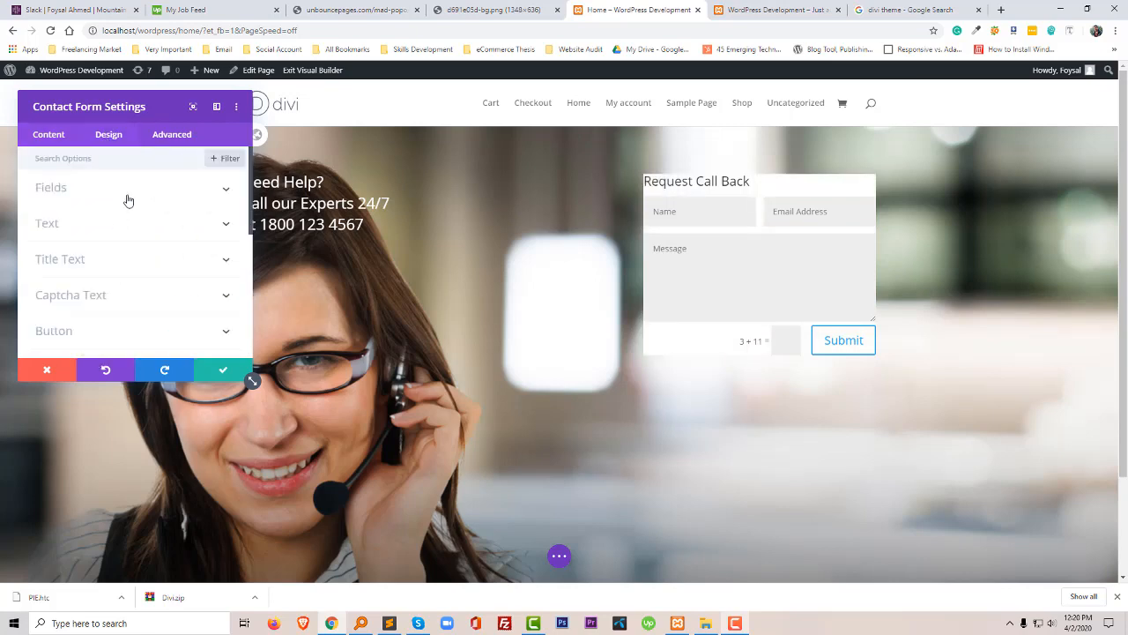
pyautogui.scroll(-3, 111, 270)
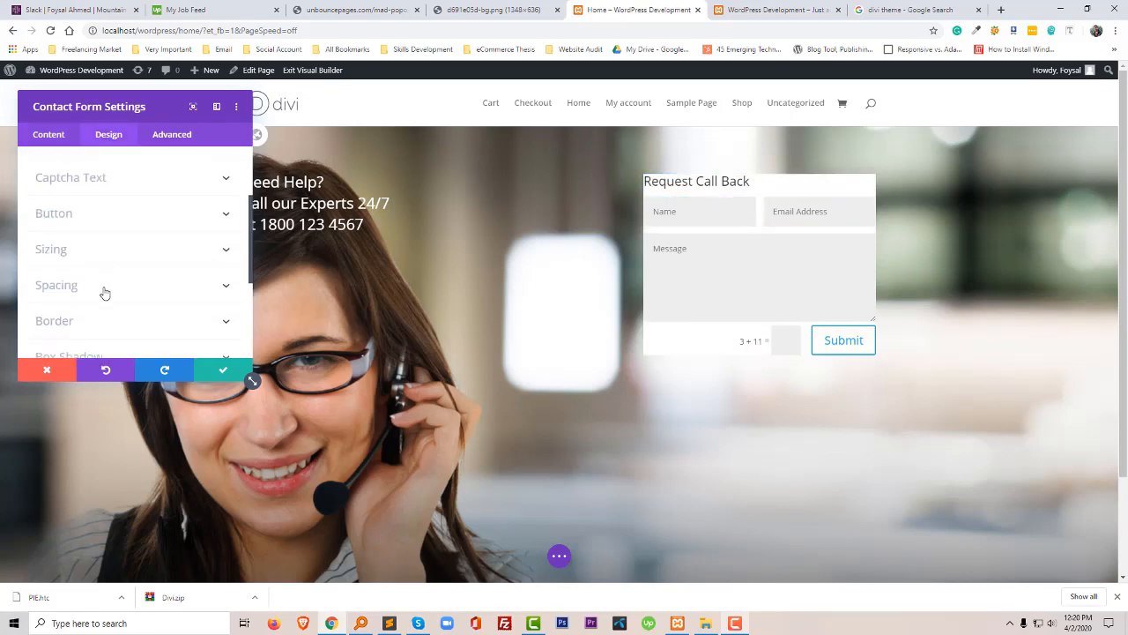
pyautogui.click(104, 293)
pyautogui.click(51, 264)
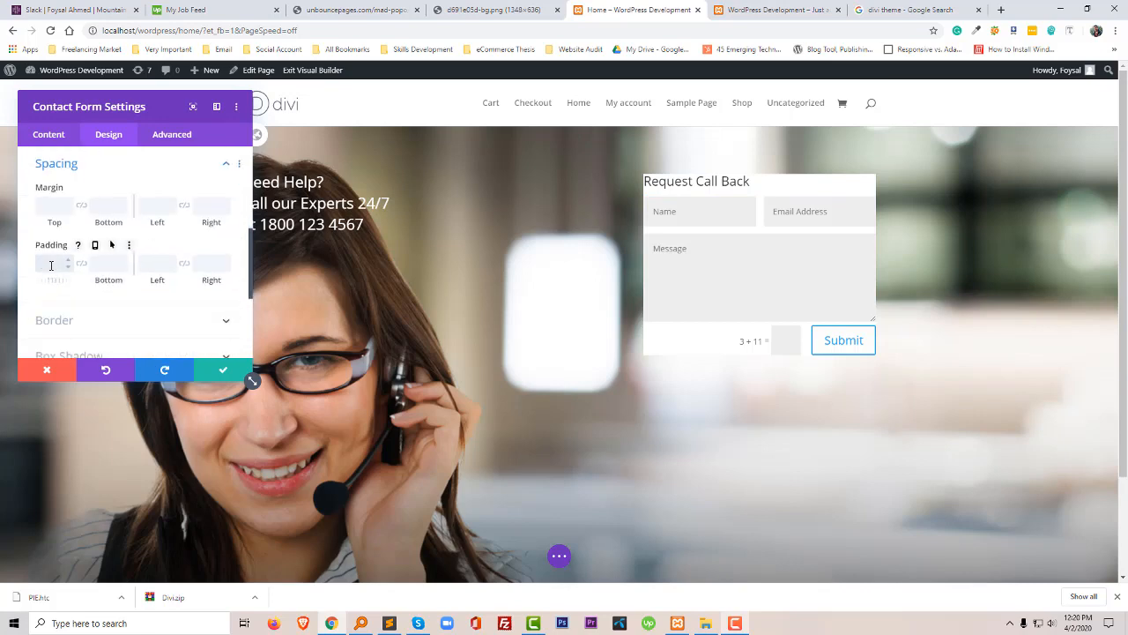
pyautogui.write('50')
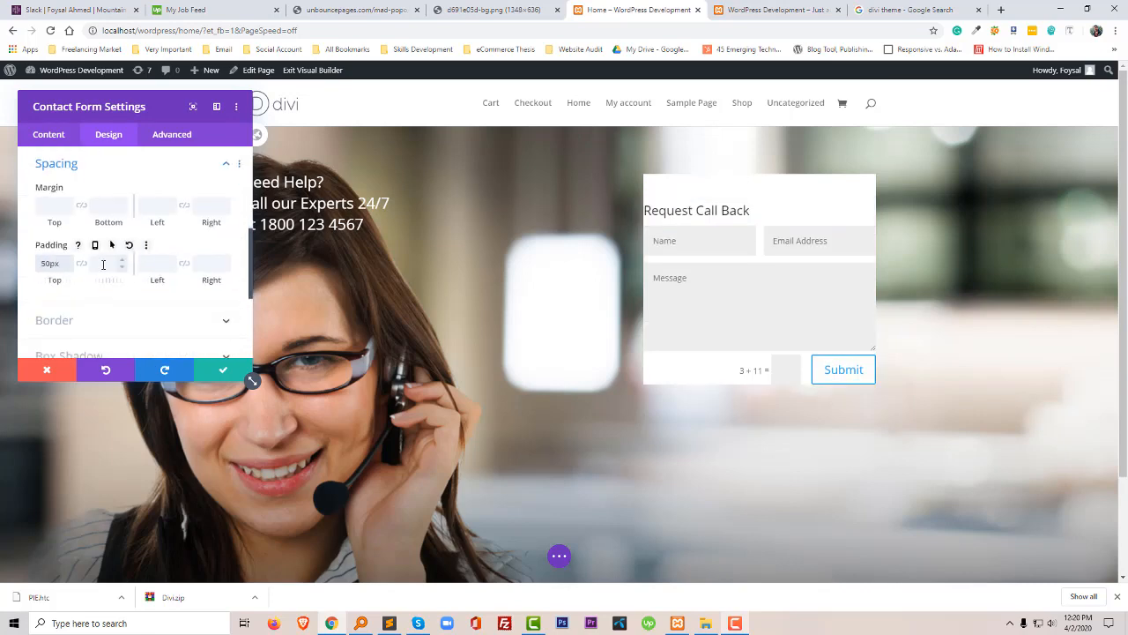
pyautogui.click(82, 264)
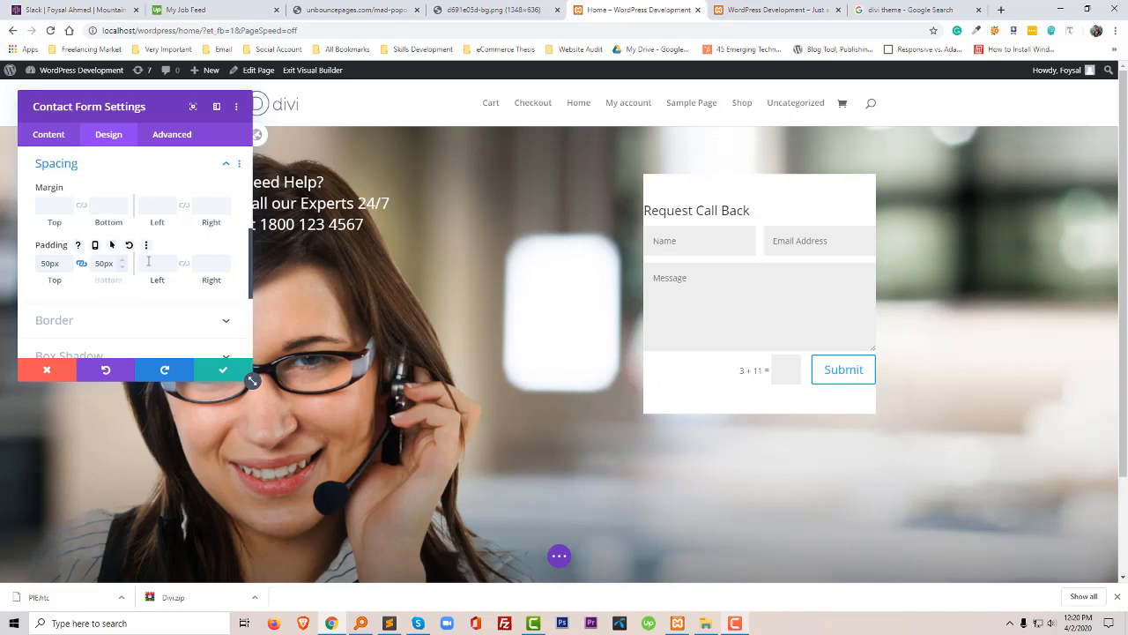
pyautogui.click(150, 262)
pyautogui.write('10')
pyautogui.click(183, 264)
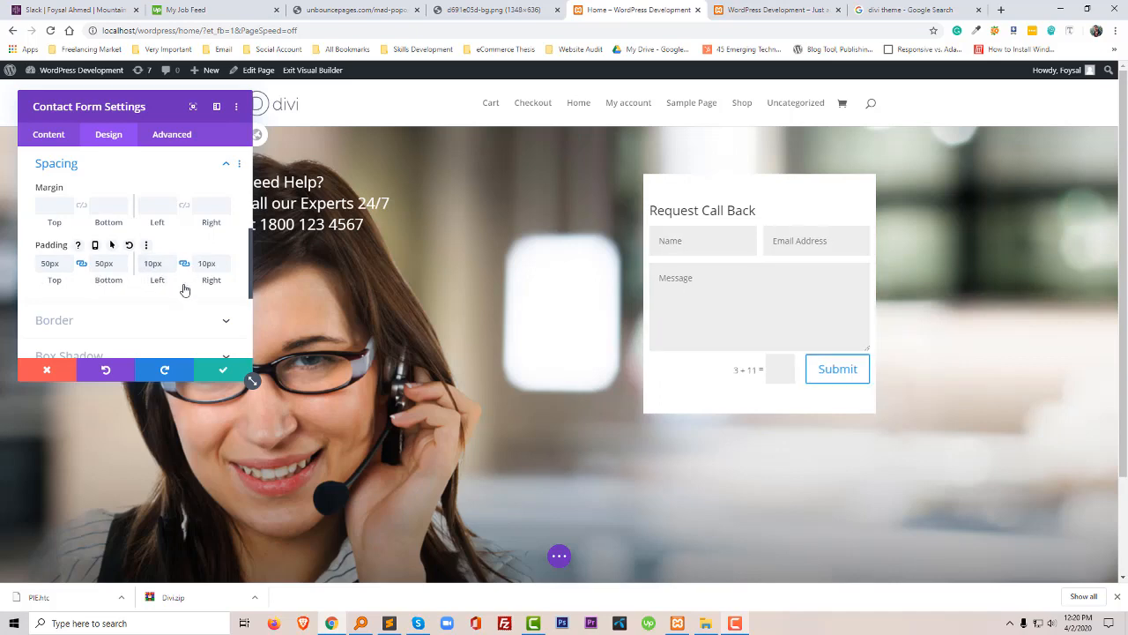
pyautogui.moveTo(154, 262); pyautogui.dragTo(143, 263)
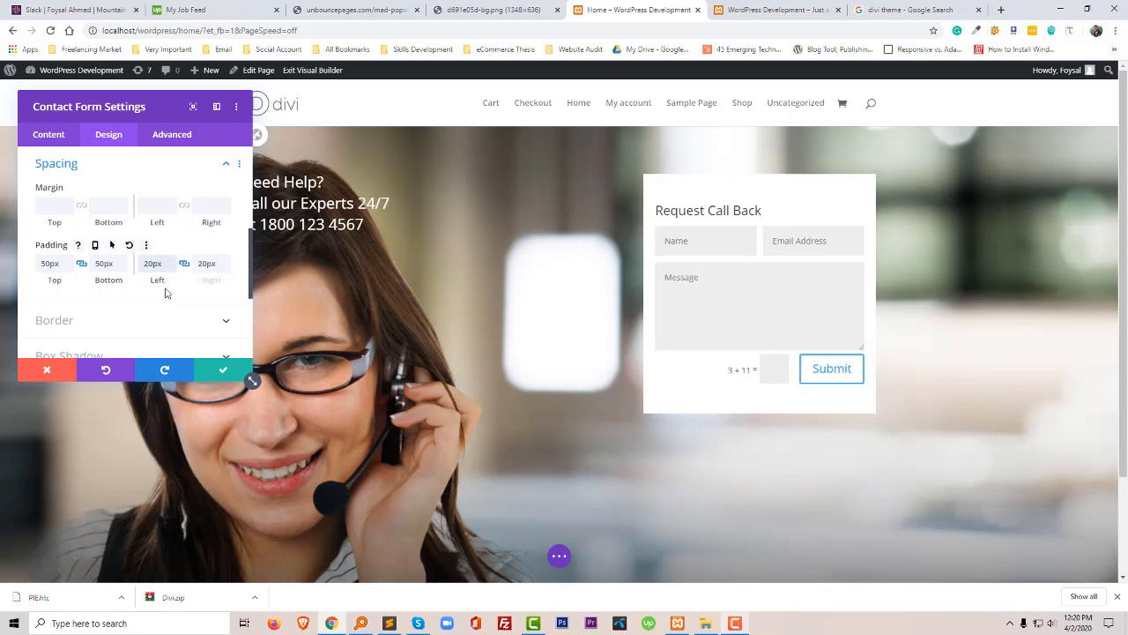
# - Round all corners of the contact form's input fields to 5px
pyautogui.scroll(-5, 150, 297)
pyautogui.scroll(1, 97, 290)
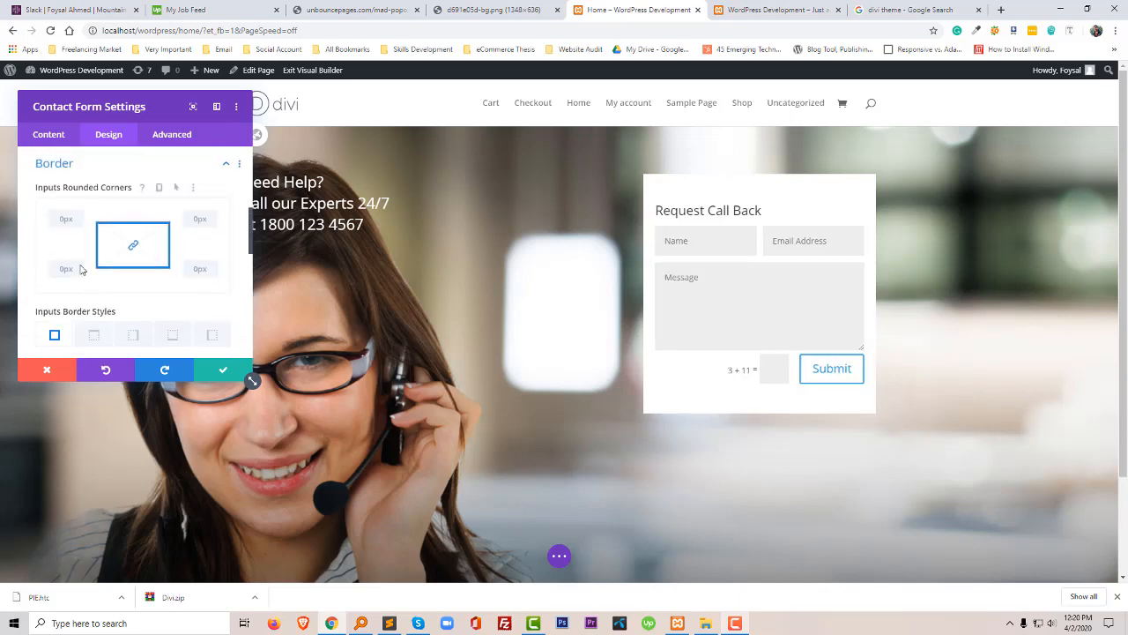
pyautogui.click(66, 219)
pyautogui.write('5')
pyautogui.scroll(-3, 145, 281)
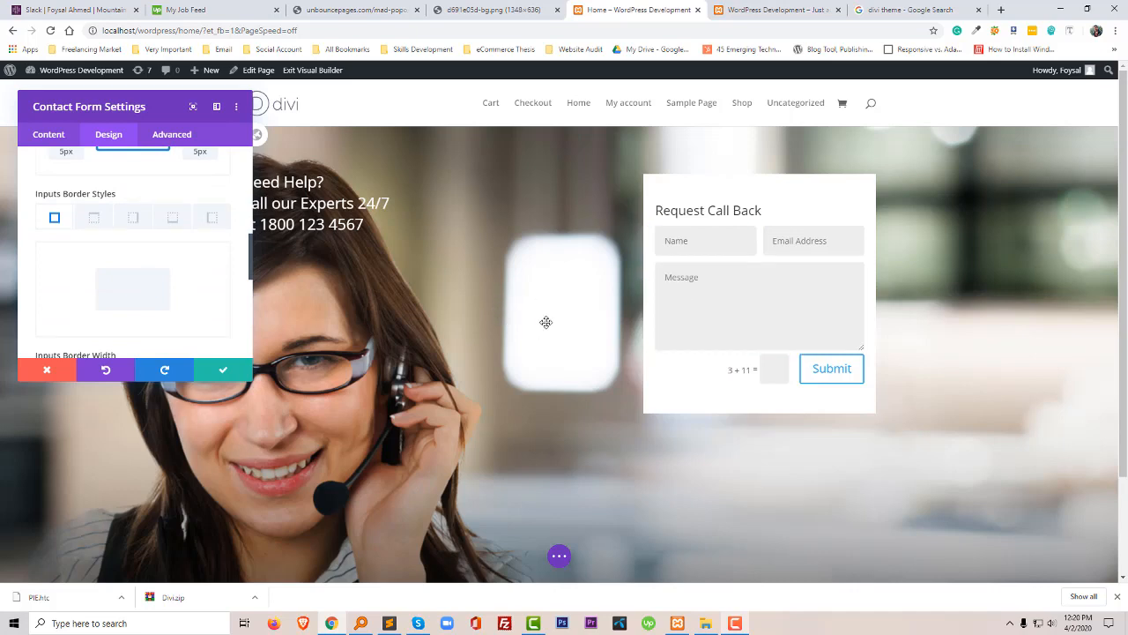
# - Examine which fields the Request Call Back form on the unbouncepages.com reference page contains, and return to the Divi page
pyautogui.click(235, 4)
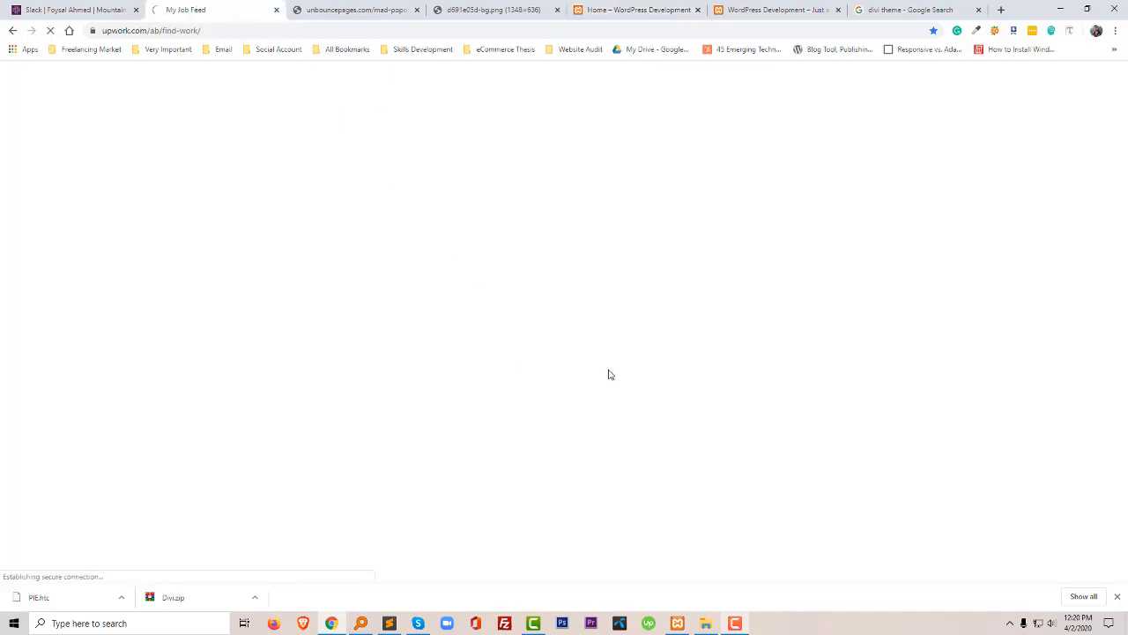
pyautogui.click(622, 9)
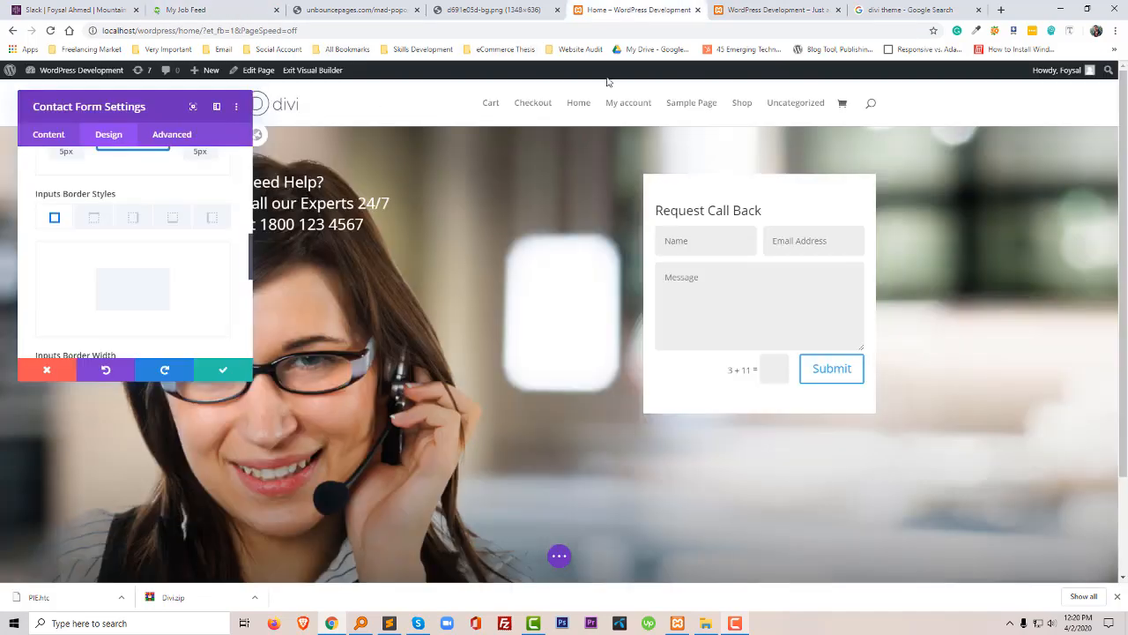
pyautogui.click(736, 11)
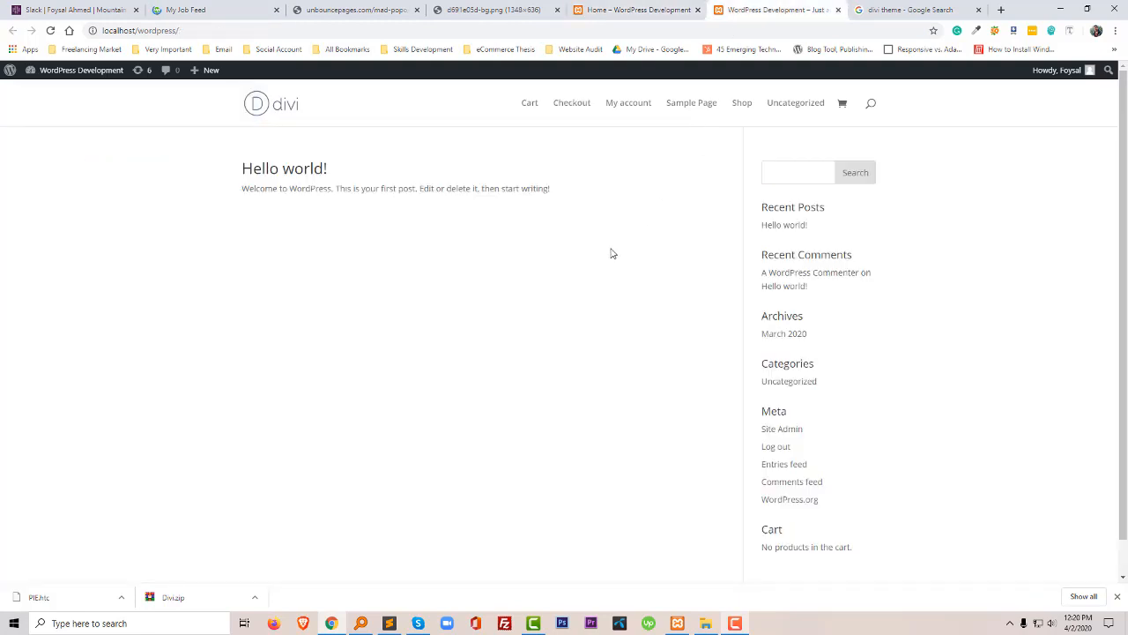
pyautogui.click(499, 5)
pyautogui.click(379, 11)
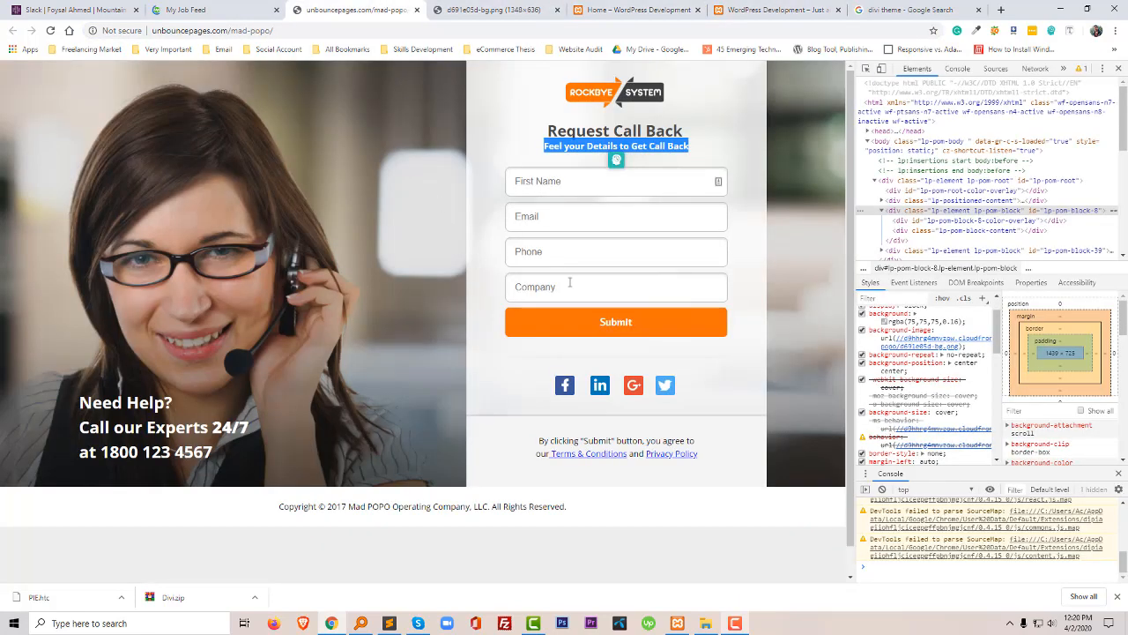
pyautogui.click(743, 324)
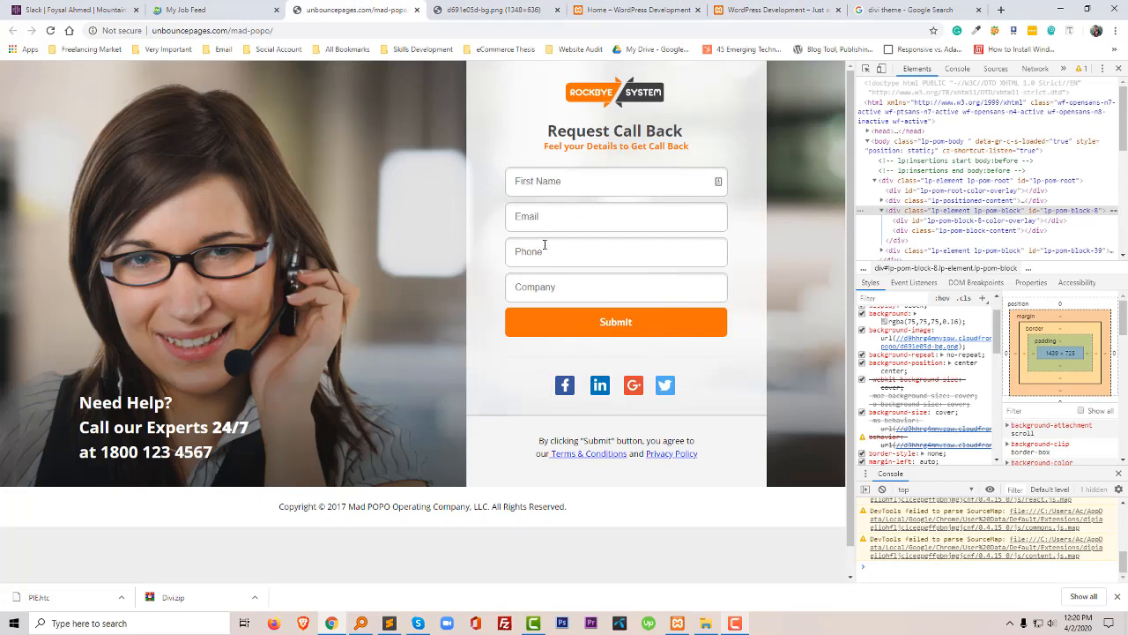
pyautogui.click(634, 10)
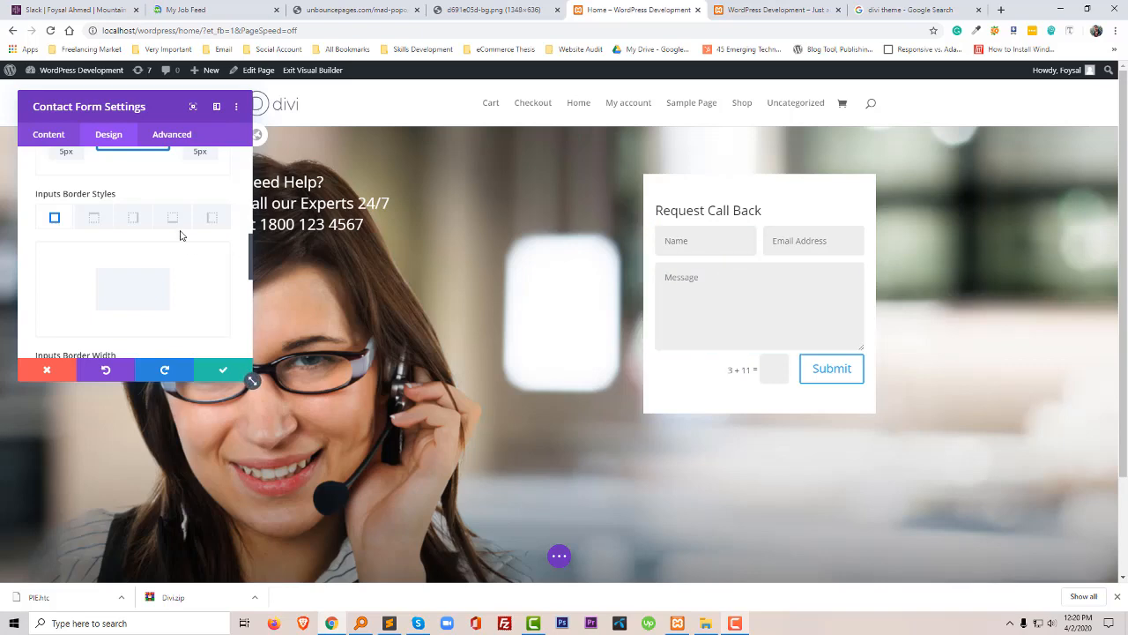
# - Add a new field with the ID Phone to the contact form and place it between the Name and Email fields
pyautogui.scroll(2, 176, 234)
pyautogui.click(56, 141)
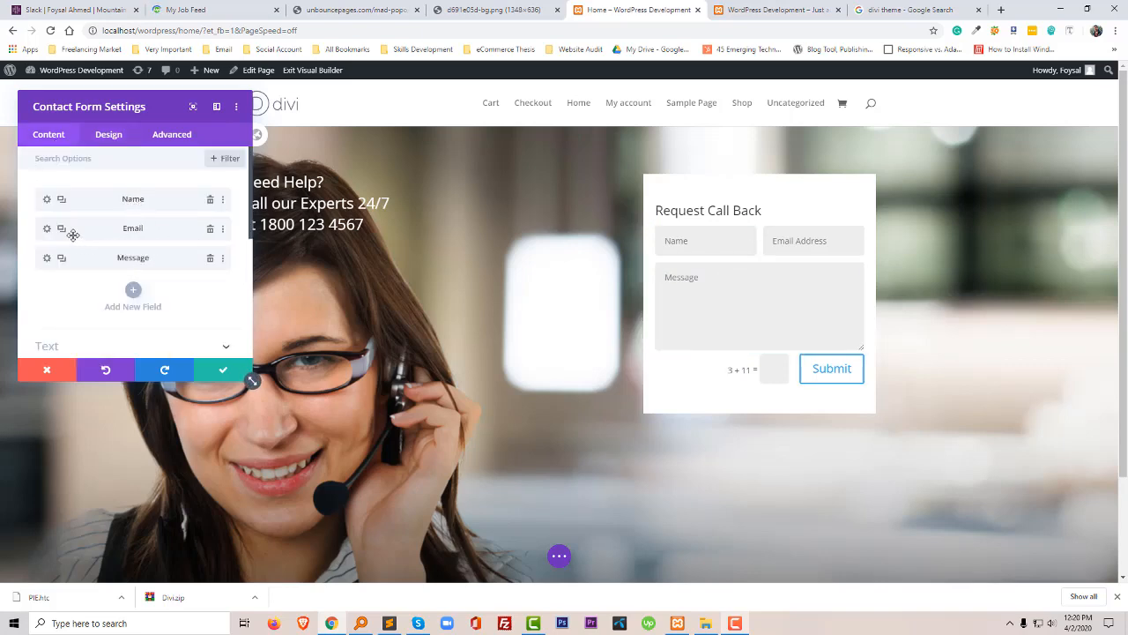
pyautogui.click(132, 291)
pyautogui.click(99, 232)
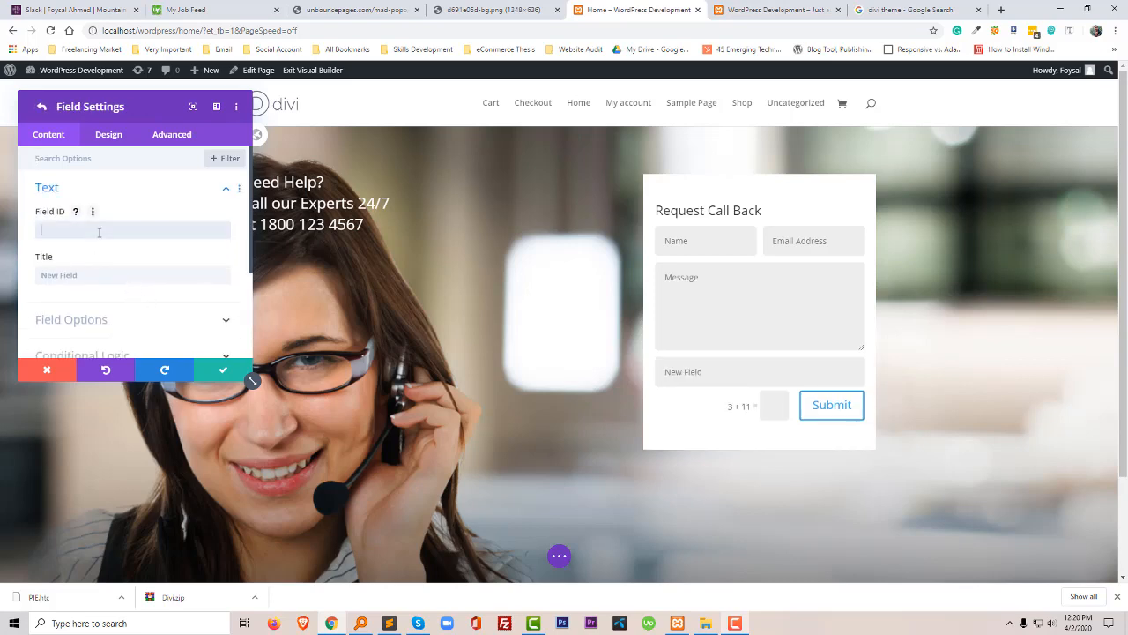
pyautogui.write('Phone')
pyautogui.click(222, 370)
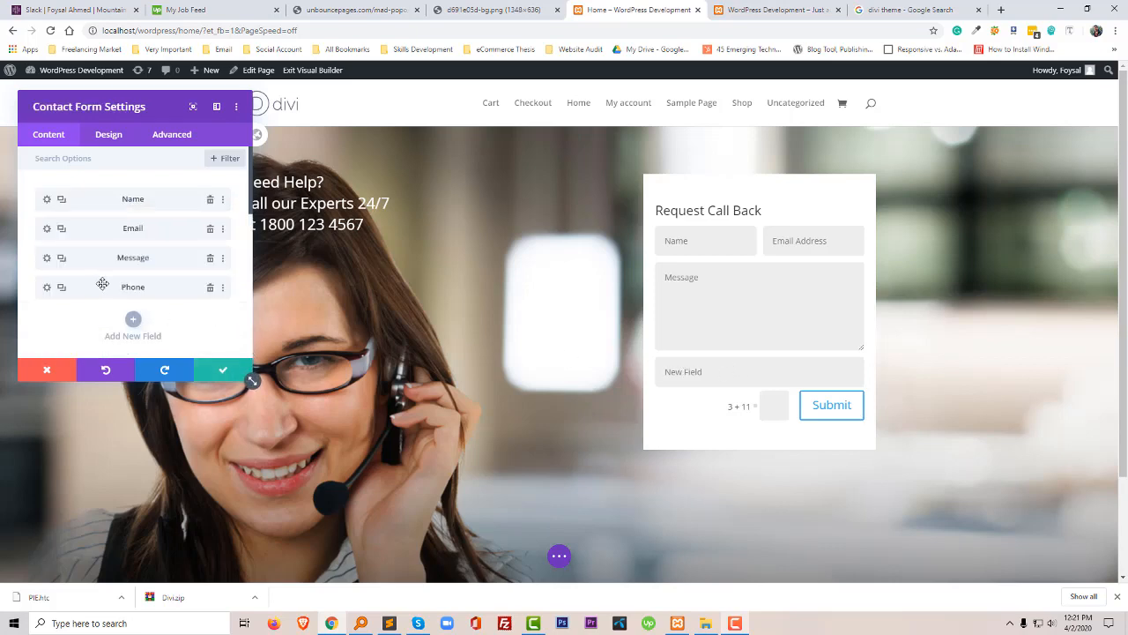
pyautogui.moveTo(102, 285); pyautogui.dragTo(116, 235)
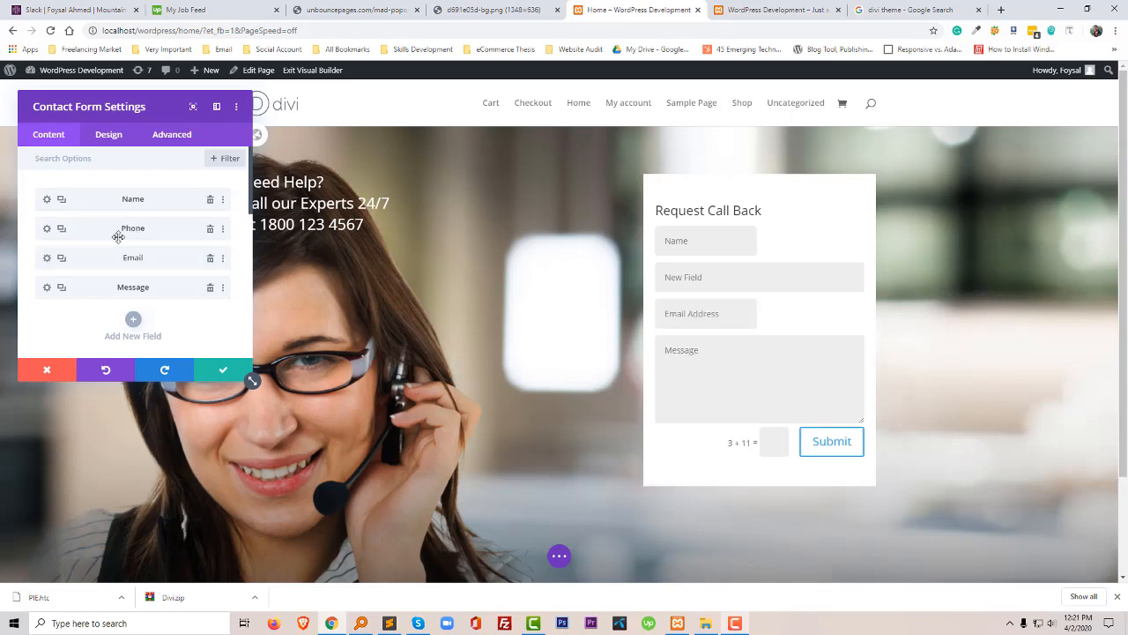
# - Duplicate the contact form's Email field and set the copy's field ID to Company
pyautogui.click(63, 260)
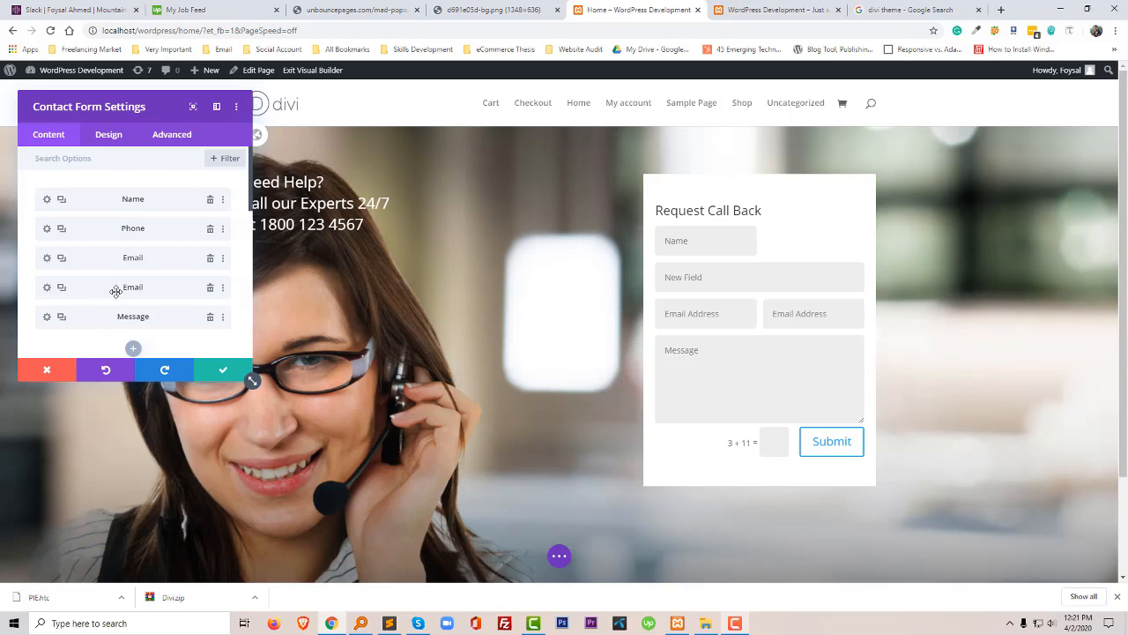
pyautogui.click(54, 286)
pyautogui.click(94, 234)
pyautogui.doubleClick(94, 237)
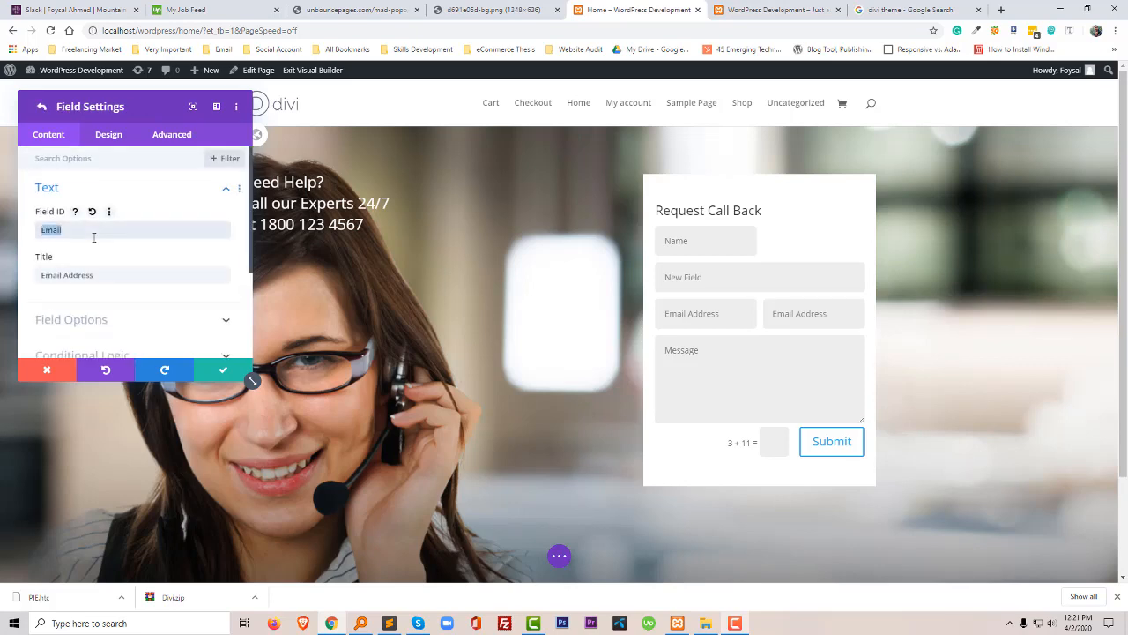
pyautogui.write('Company')
pyautogui.click(128, 253)
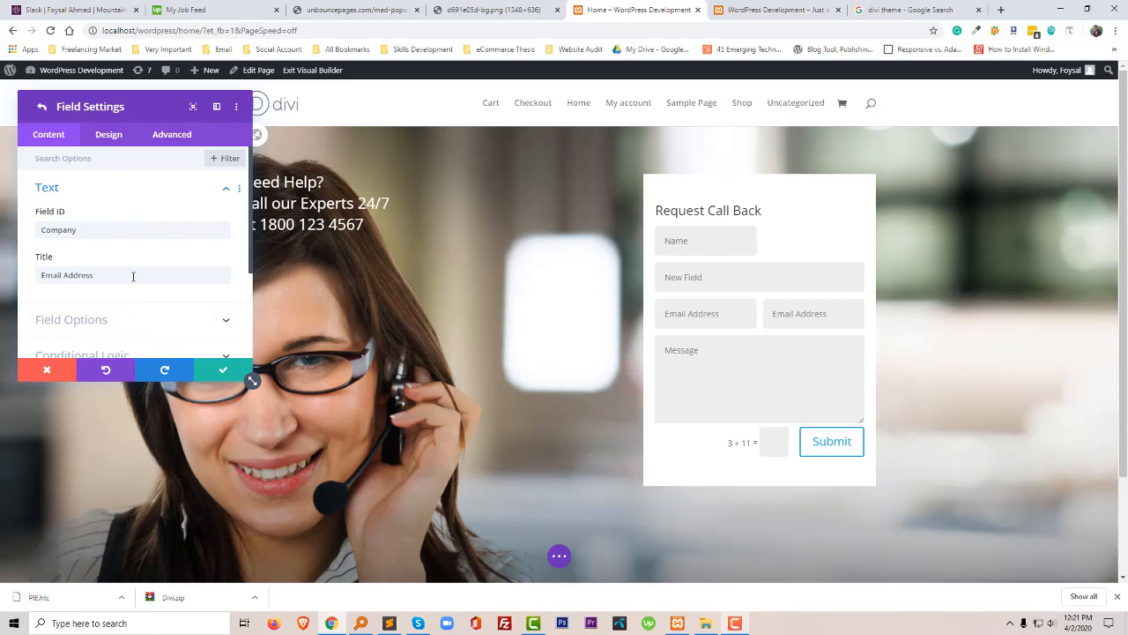
pyautogui.click(213, 370)
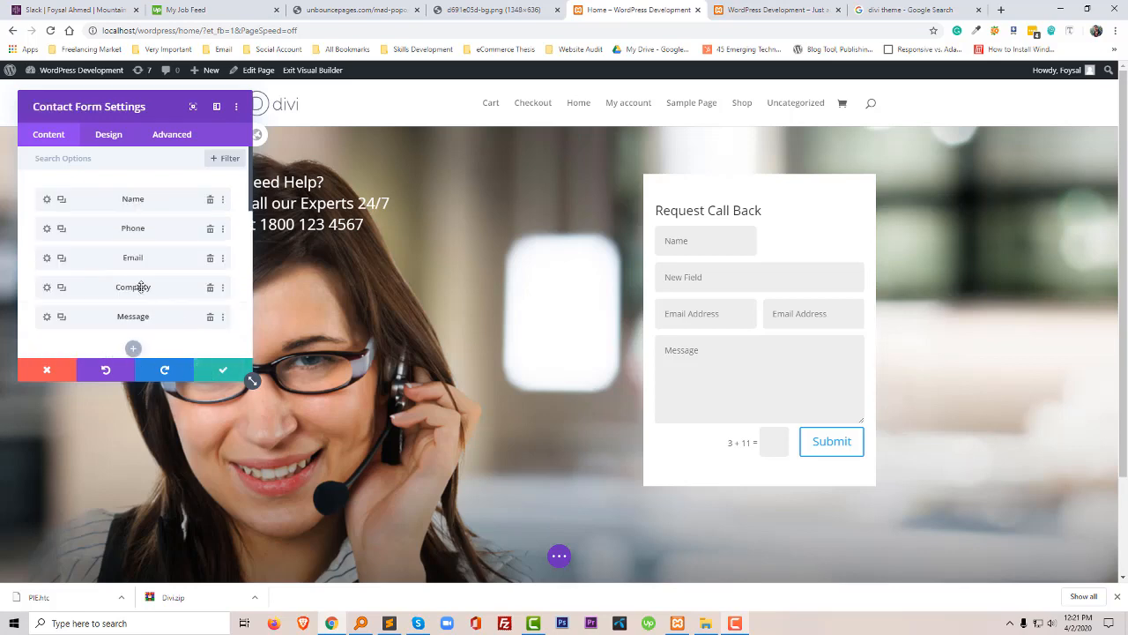
# - Make the contact form's Name field fullwidth and return to the form's field list
pyautogui.click(47, 200)
pyautogui.scroll(-1, 129, 264)
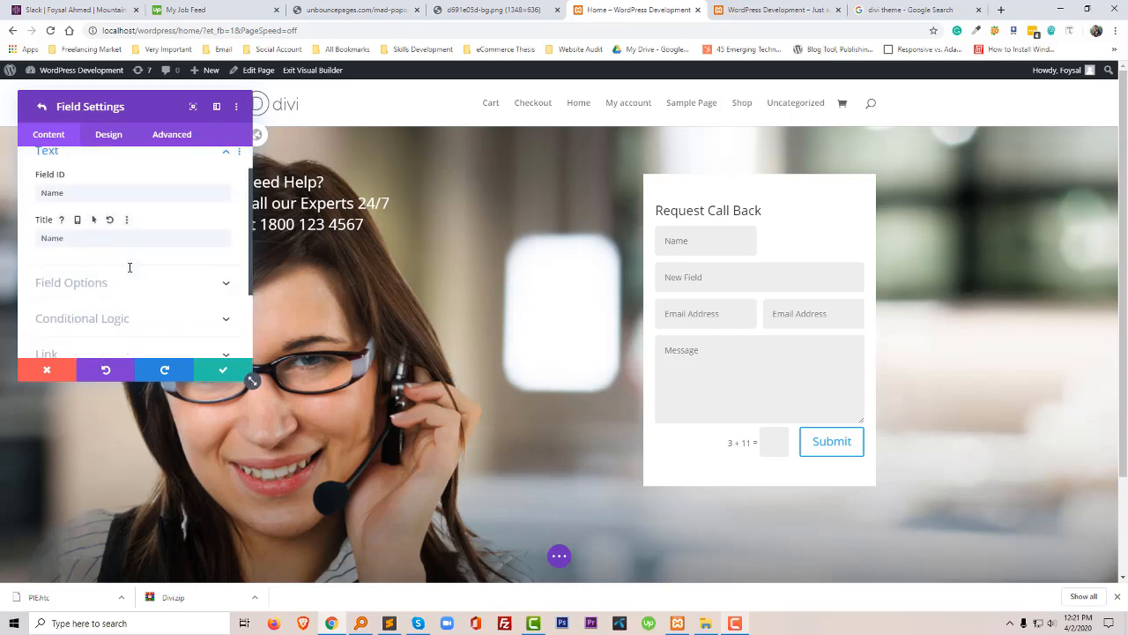
pyautogui.click(137, 271)
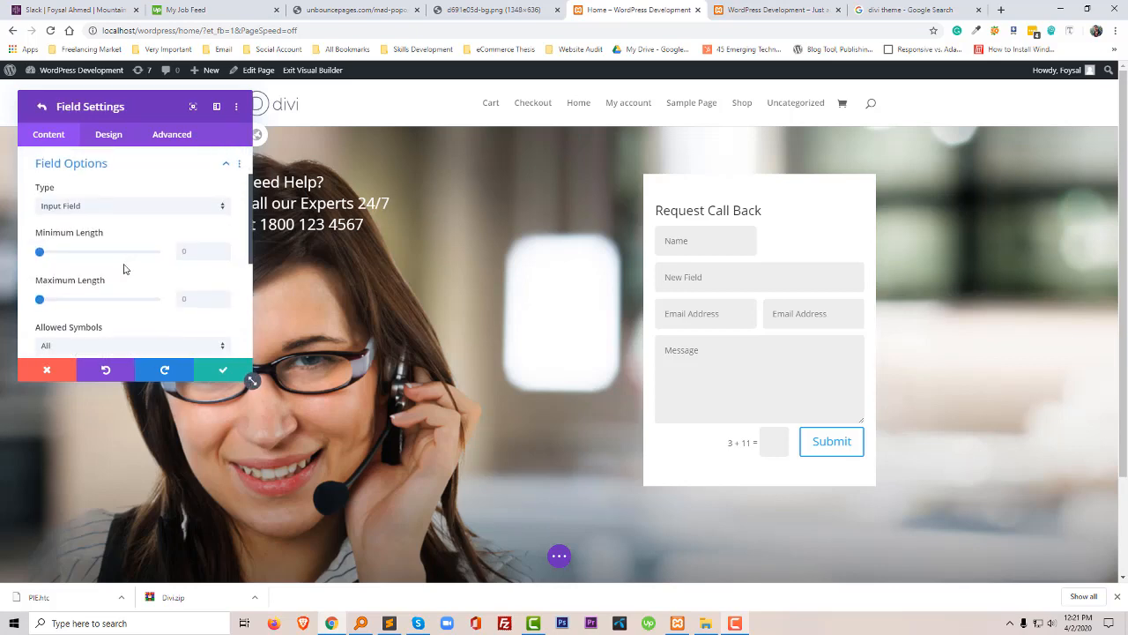
pyautogui.scroll(-1, 124, 269)
pyautogui.scroll(-3, 85, 323)
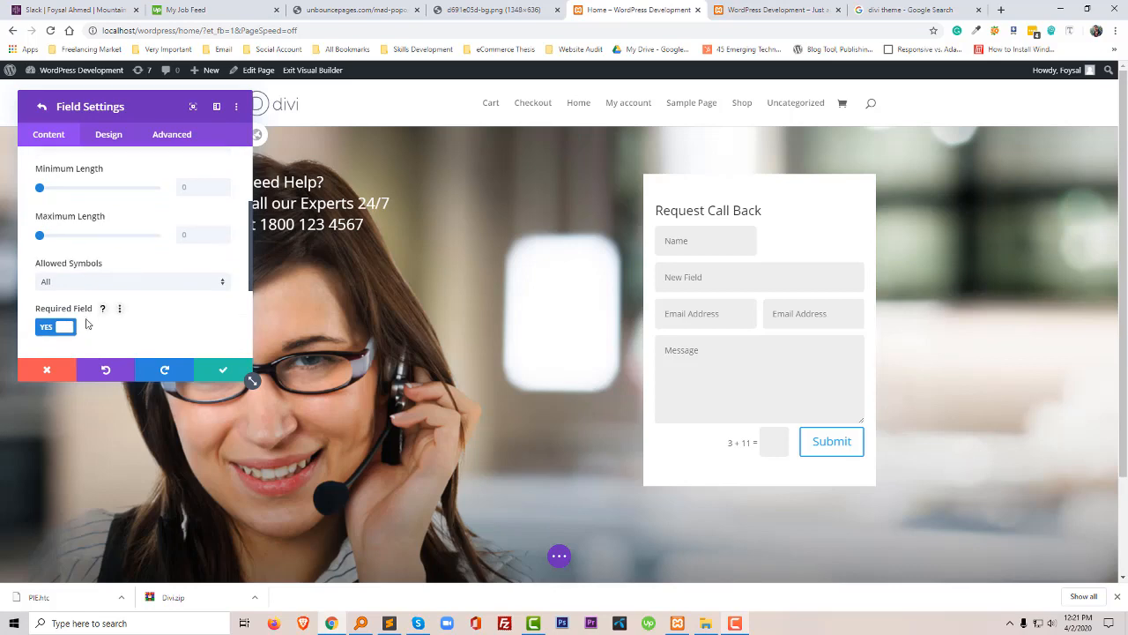
pyautogui.scroll(5, 86, 324)
pyautogui.click(99, 141)
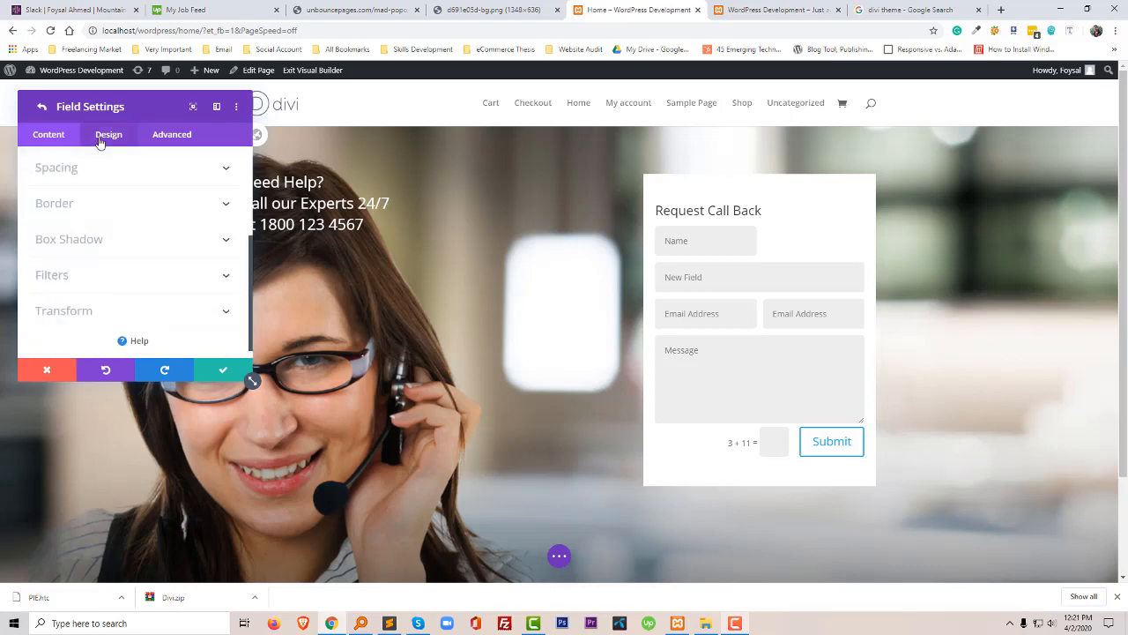
pyautogui.scroll(3, 111, 239)
pyautogui.click(121, 187)
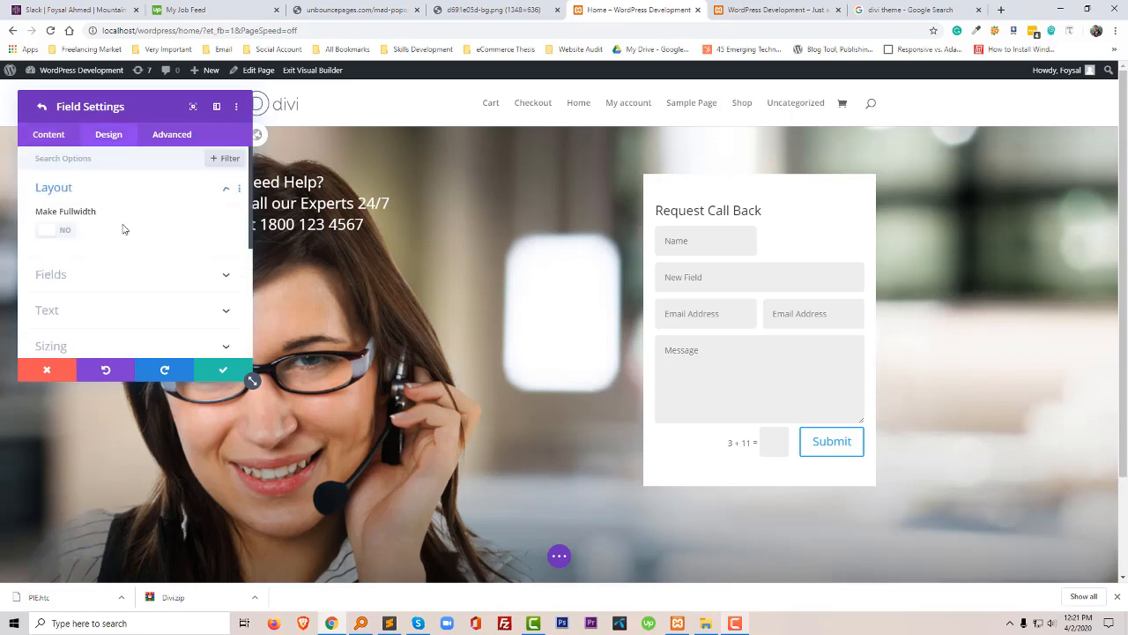
pyautogui.click(69, 232)
pyautogui.scroll(-1, 100, 273)
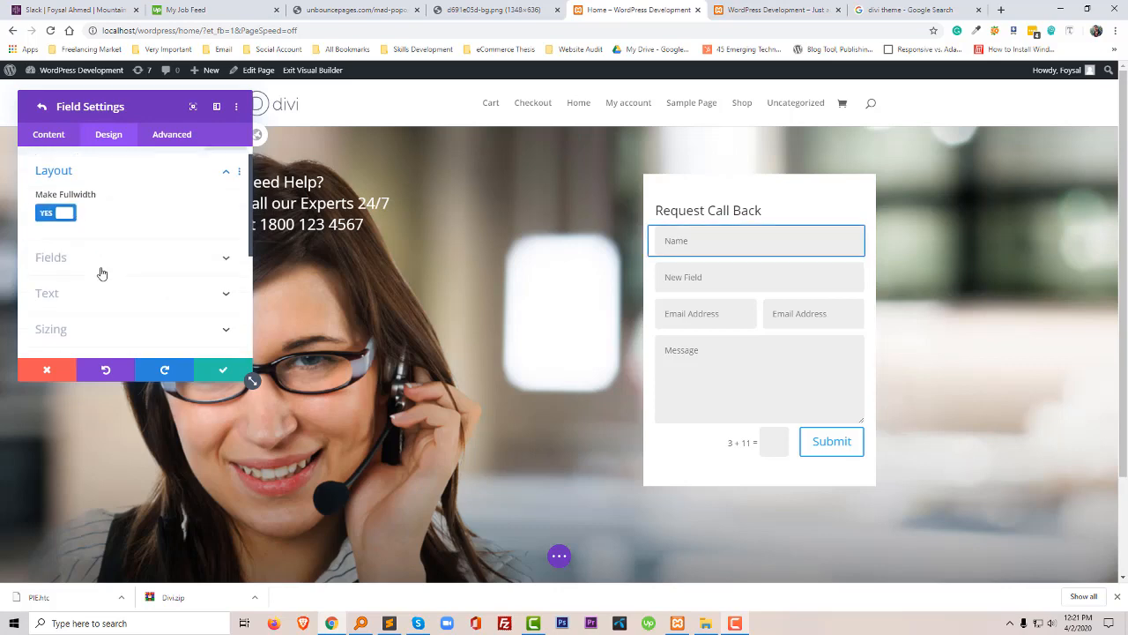
pyautogui.scroll(-2, 102, 273)
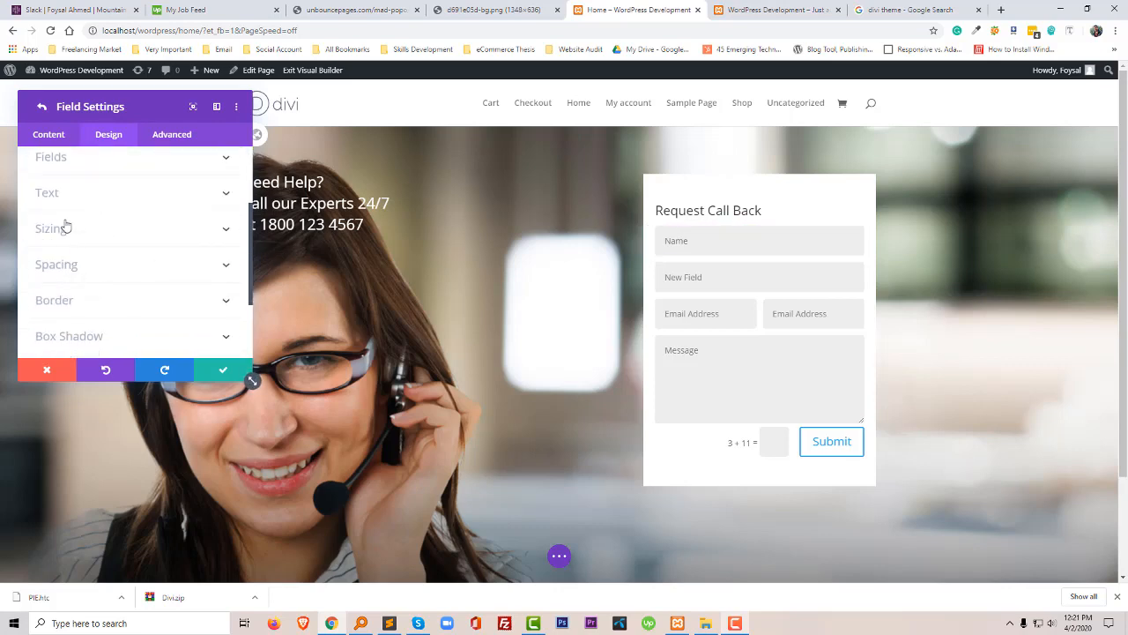
pyautogui.scroll(3, 76, 181)
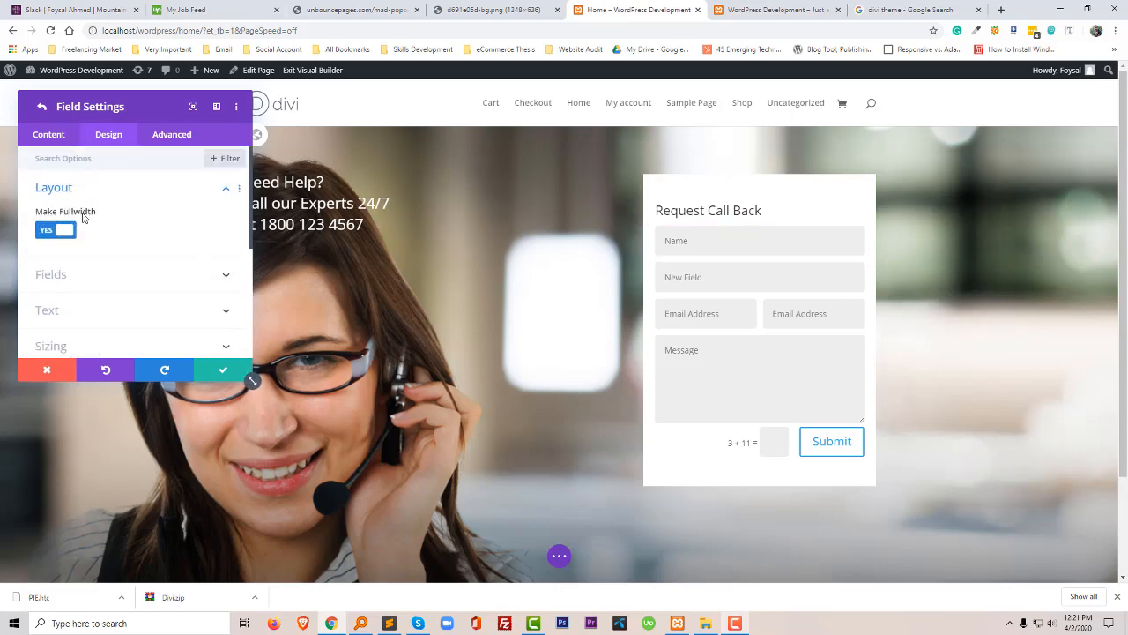
pyautogui.click(40, 109)
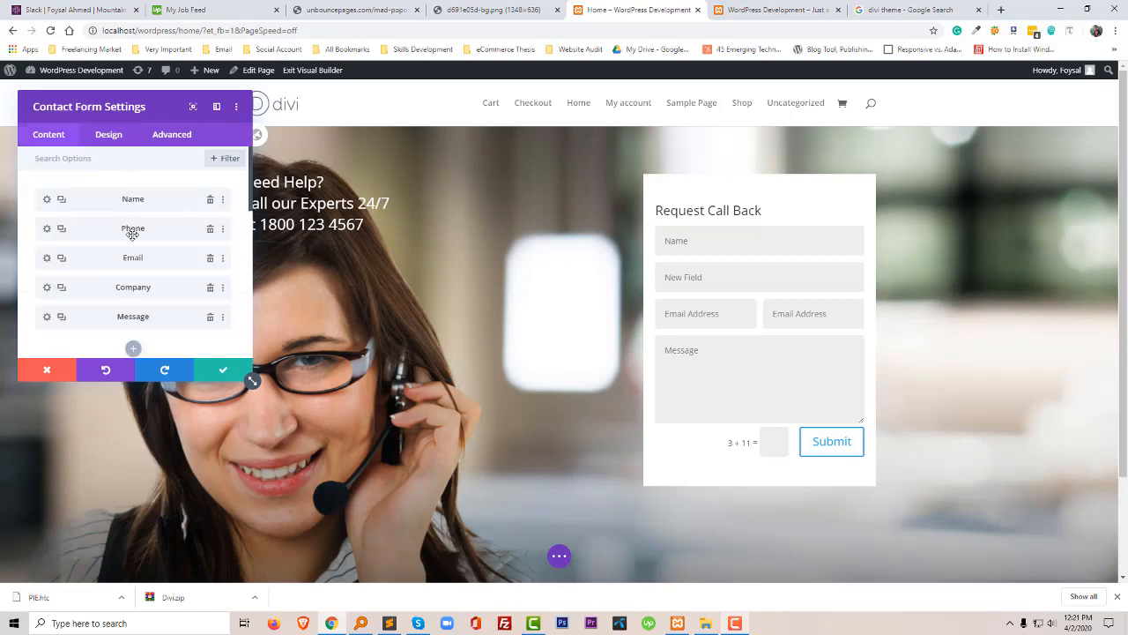
# - Change the Phone field's ID to Phone_Number
pyautogui.click(49, 228)
pyautogui.moveTo(95, 231); pyautogui.dragTo(27, 241)
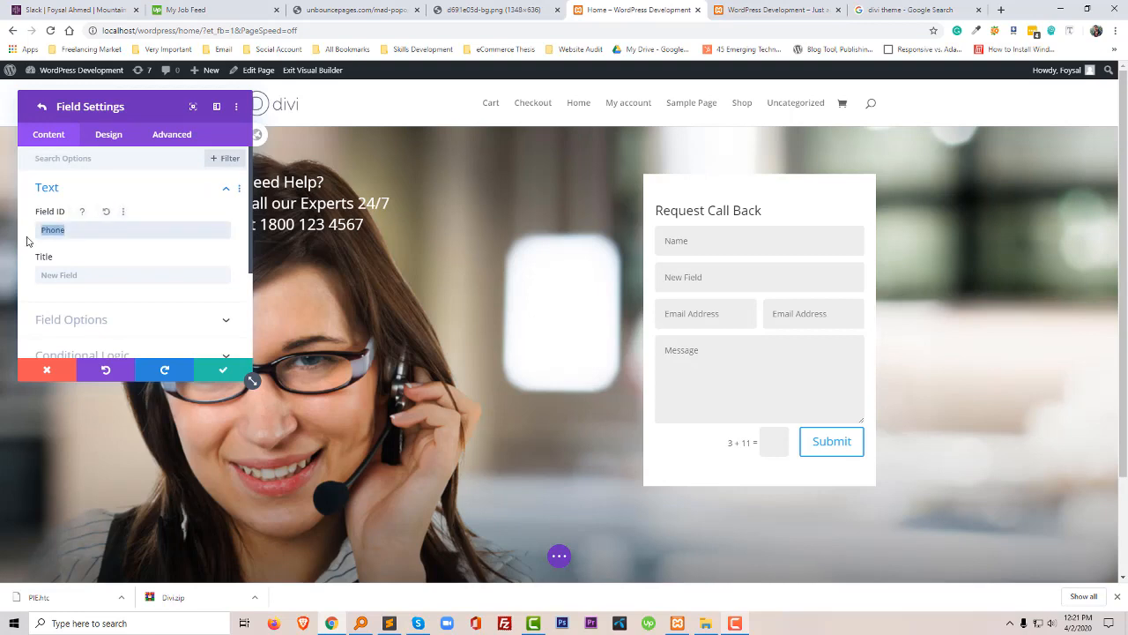
pyautogui.write('Pho')
pyautogui.click(128, 199)
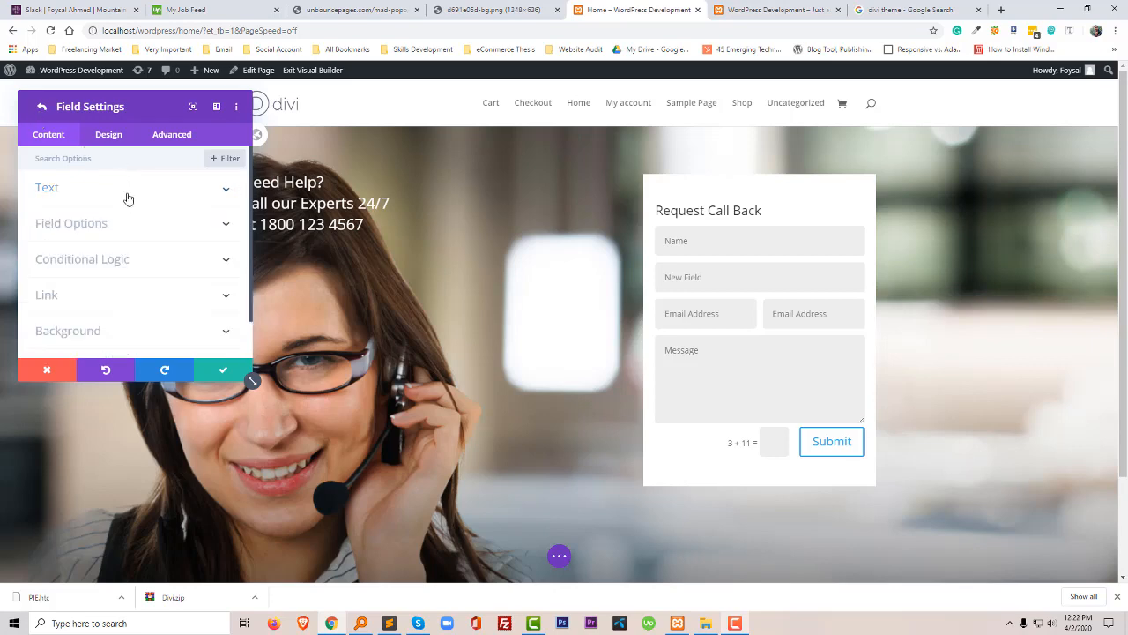
pyautogui.click(42, 111)
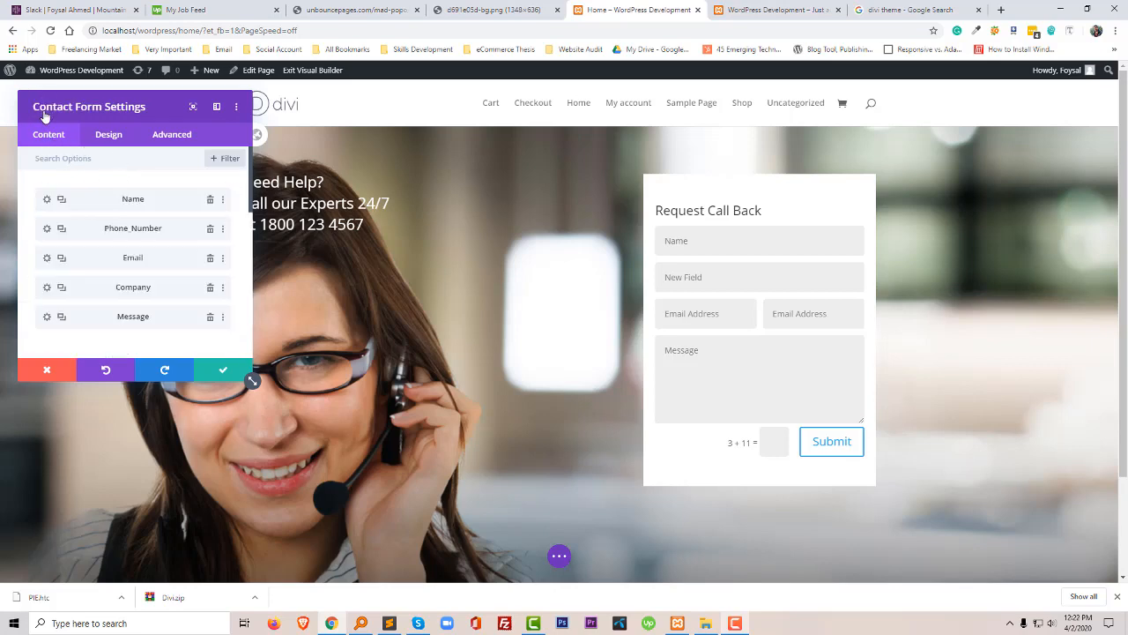
pyautogui.click(47, 228)
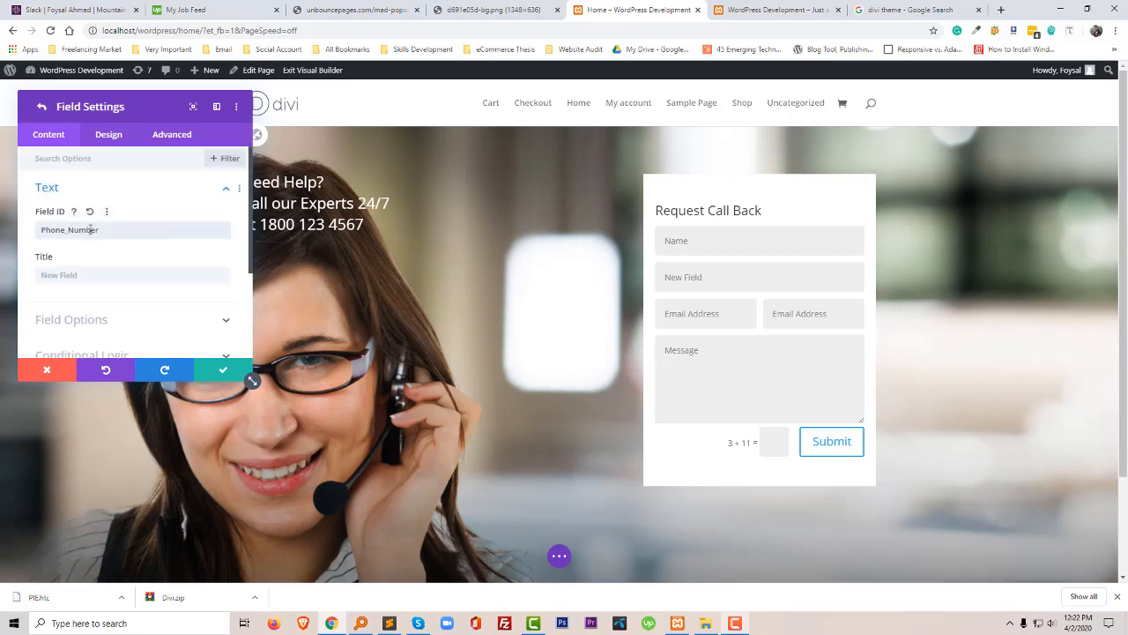
pyautogui.doubleClick(89, 227)
pyautogui.click(79, 276)
pyautogui.write('Feel your Details to Get Call Back')
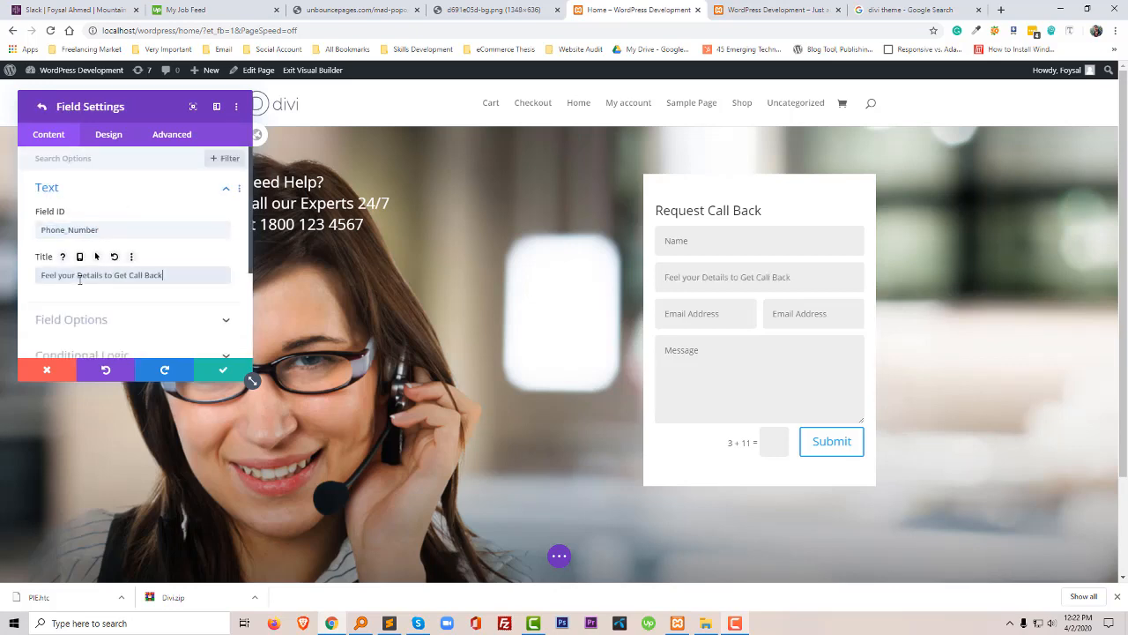
# - Set the Phone_Number field's title to "Phone Number" by reusing its field ID without the underscore
pyautogui.doubleClick(76, 229)
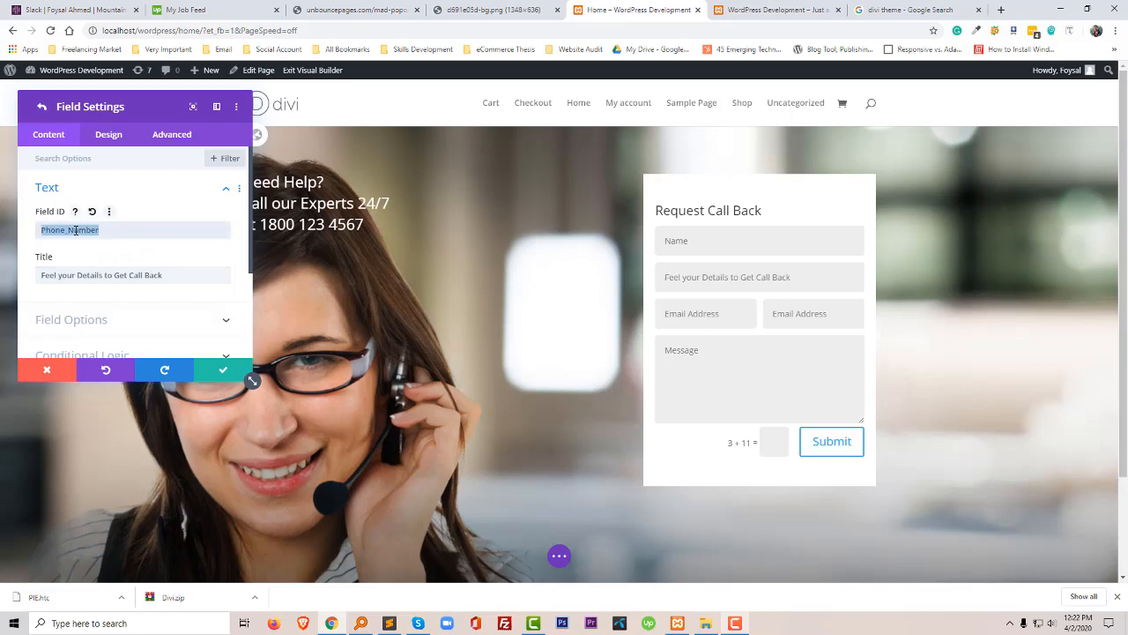
pyautogui.hotkey('ctrl', 'c')
pyautogui.click(76, 274)
pyautogui.hotkey('ctrl', 'a')
pyautogui.hotkey('ctrl', 'v')
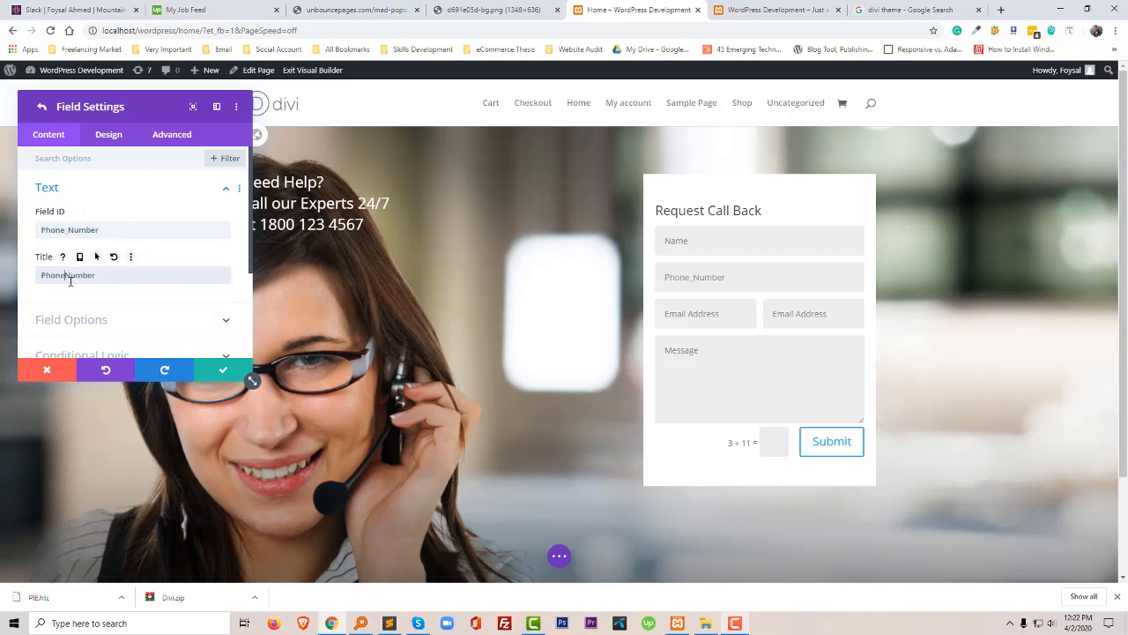
pyautogui.click(70, 278)
pyautogui.press('BackSpace')
pyautogui.click(42, 106)
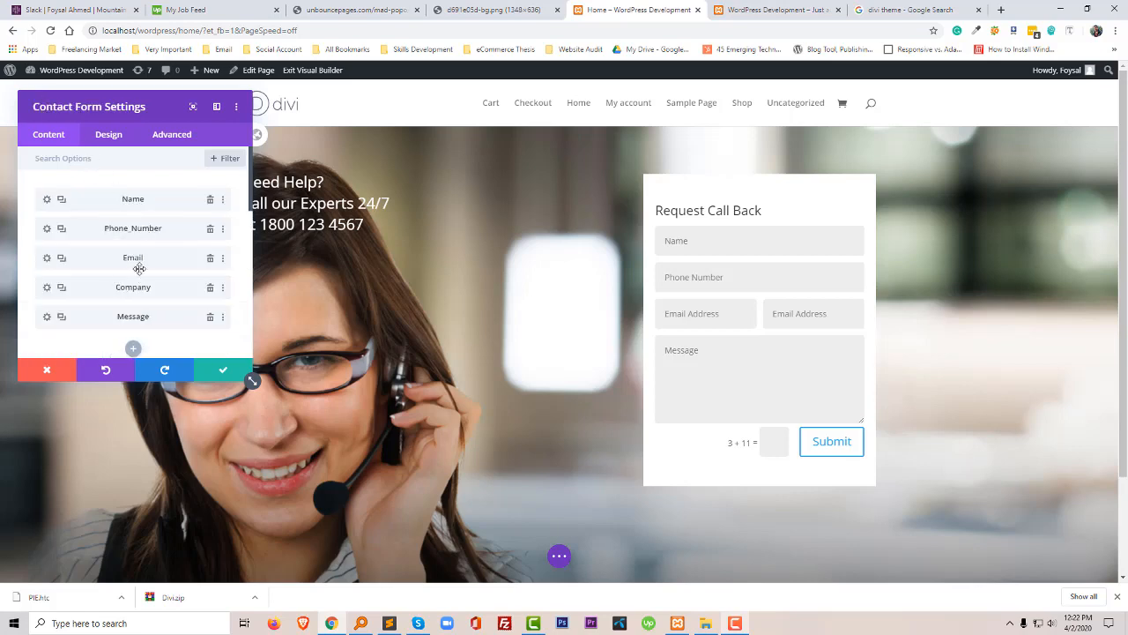
# - Make the contact form's Email field fullwidth and return to the form's field list
pyautogui.click(49, 256)
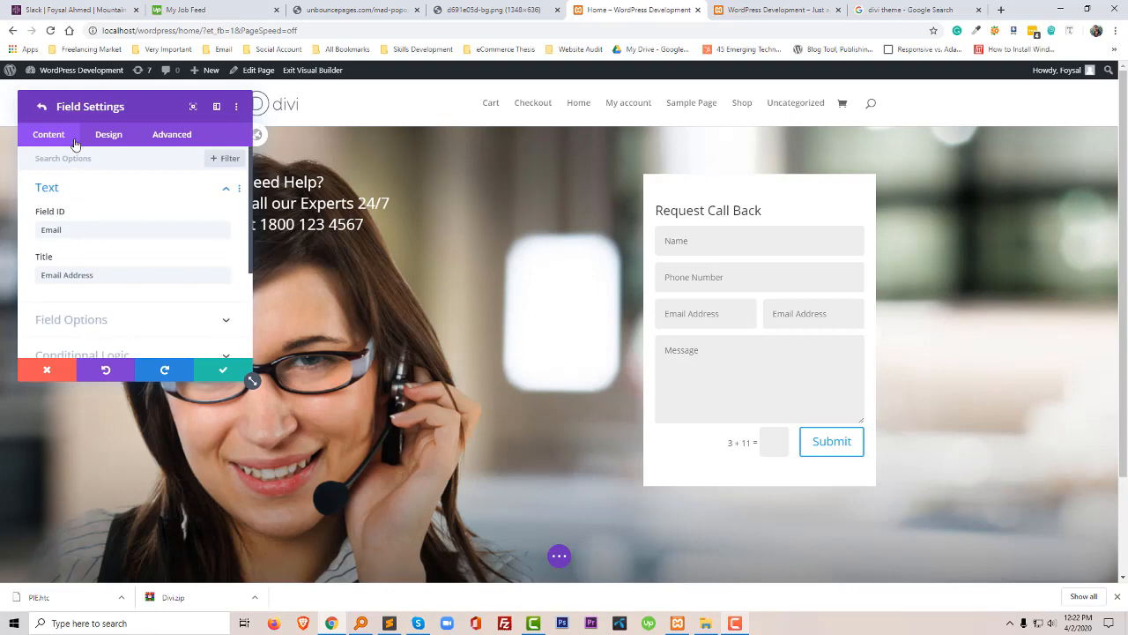
pyautogui.click(110, 134)
pyautogui.click(90, 195)
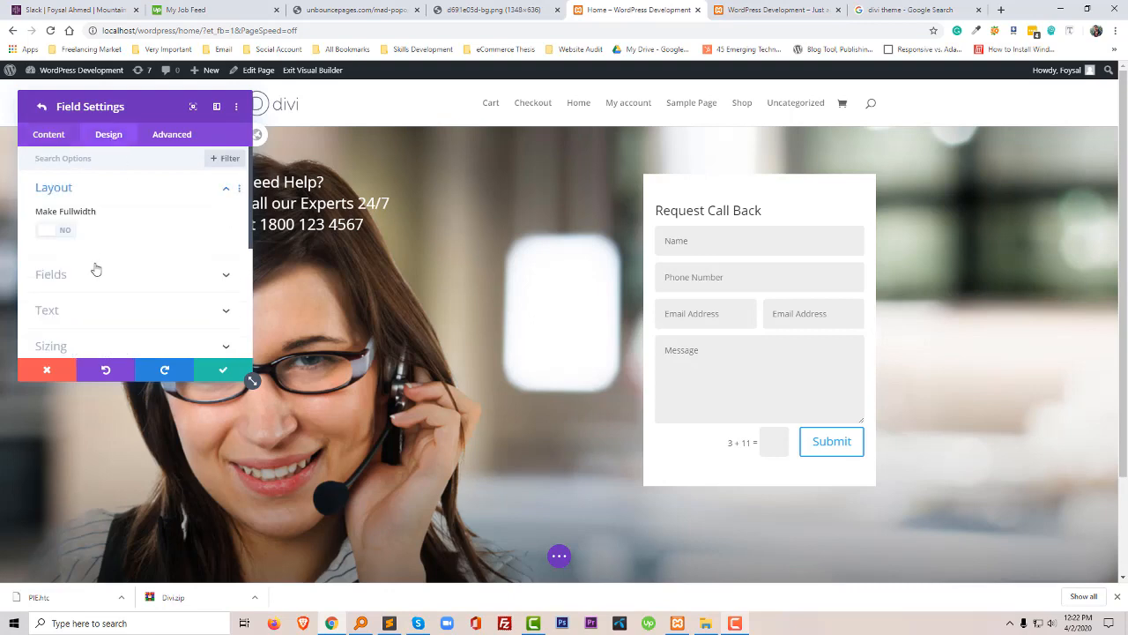
pyautogui.click(60, 231)
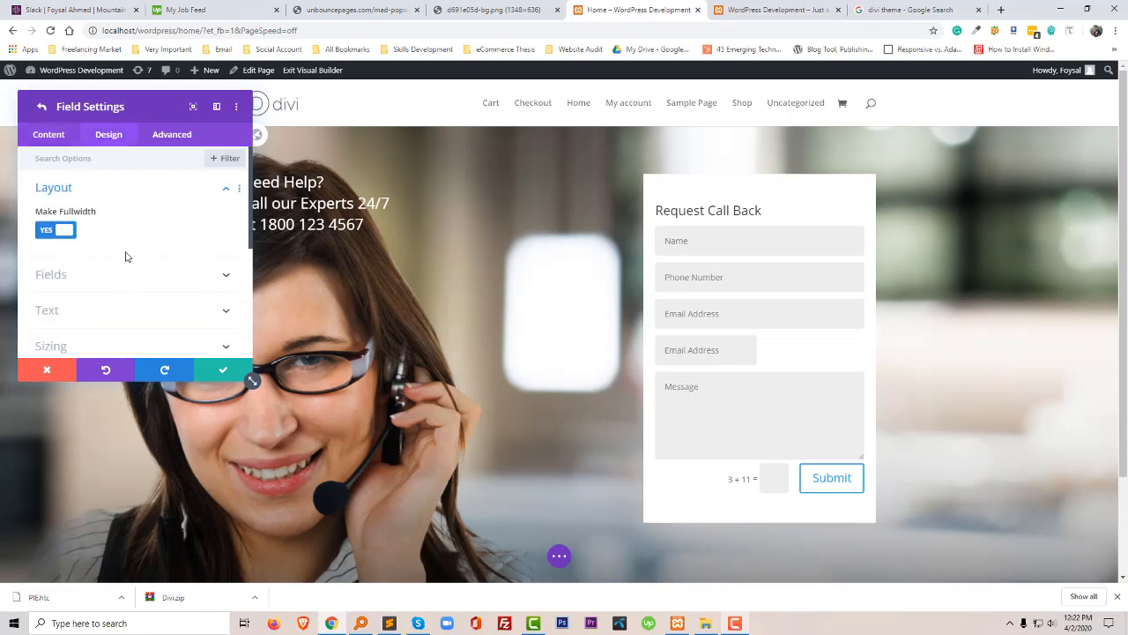
pyautogui.click(49, 135)
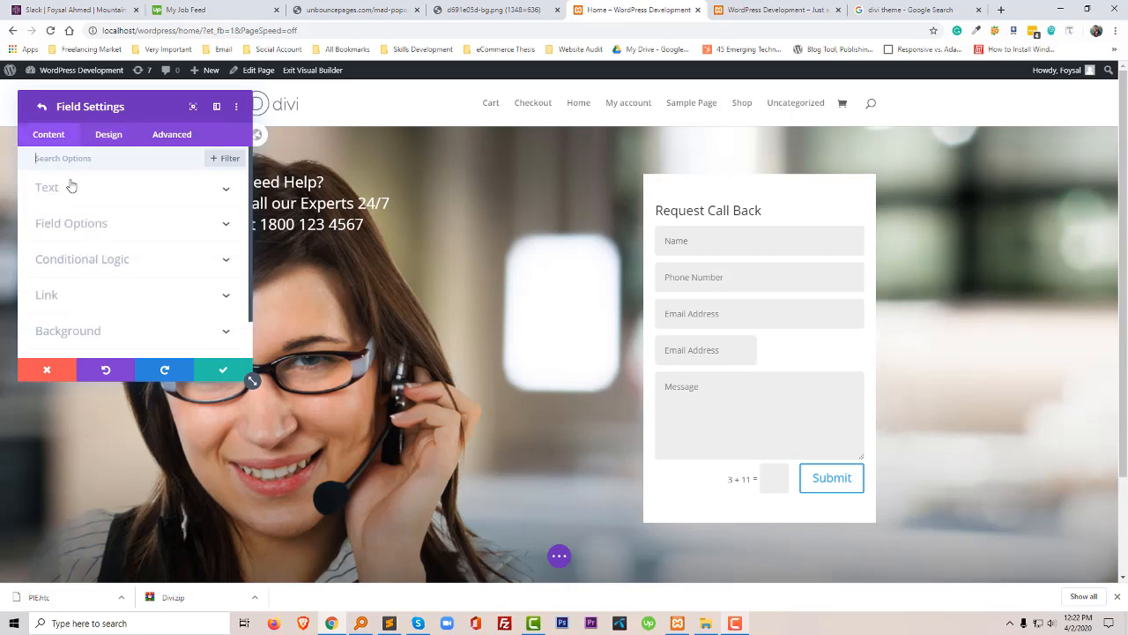
pyautogui.click(41, 107)
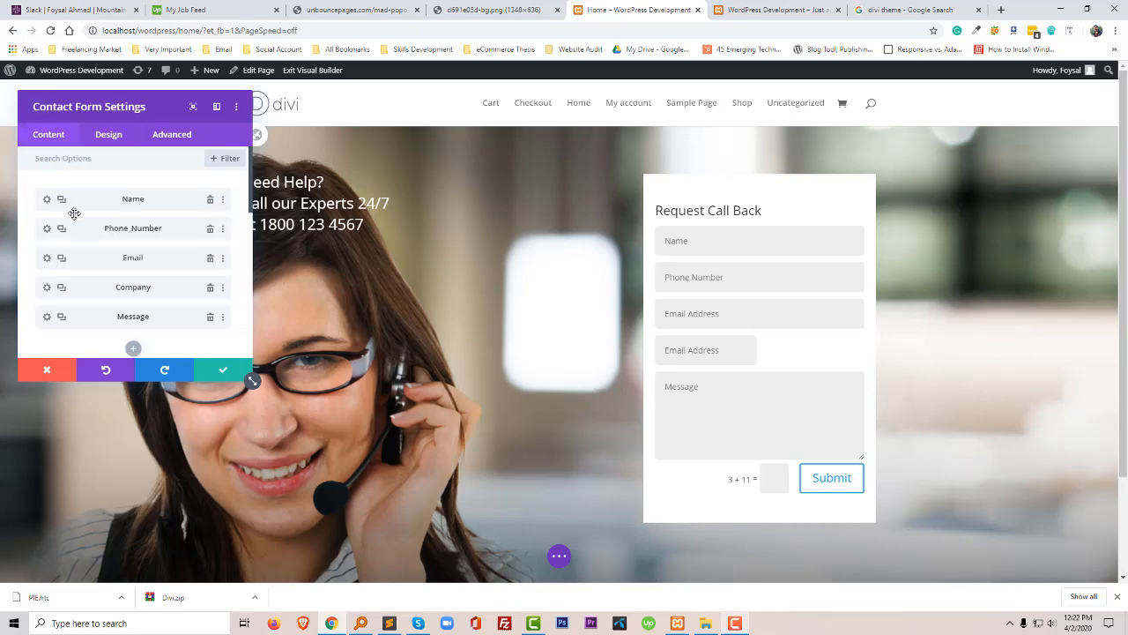
# - Set the Company field's title to "Company", make the field fullwidth and save its settings
pyautogui.click(48, 288)
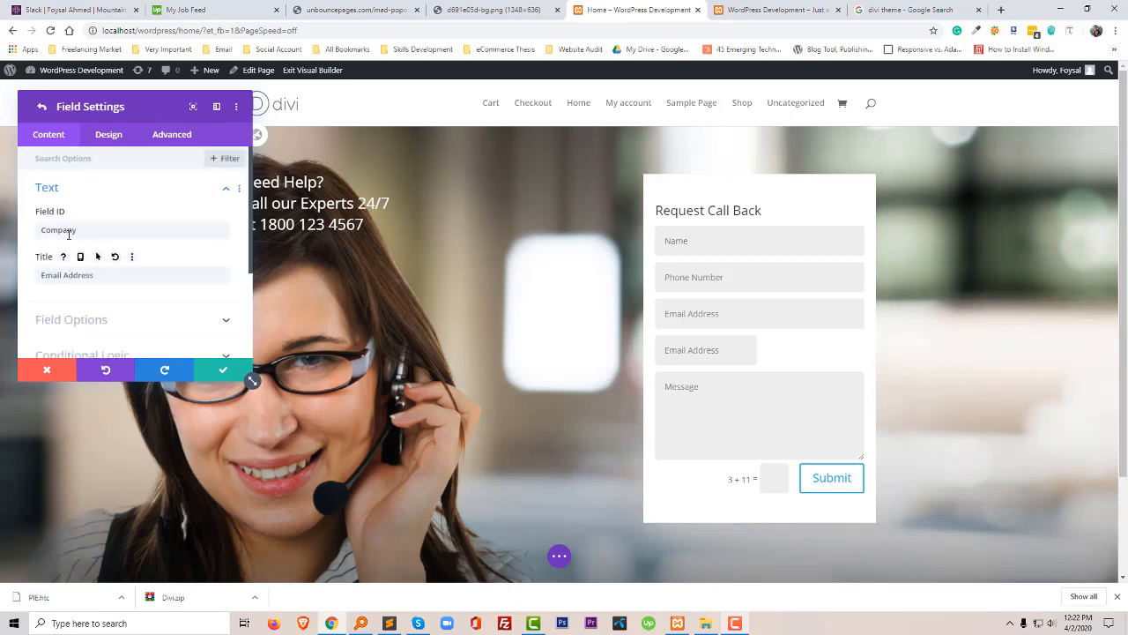
pyautogui.doubleClick(68, 230)
pyautogui.tripleClick(70, 277)
pyautogui.hotkey('ctrl', 'v')
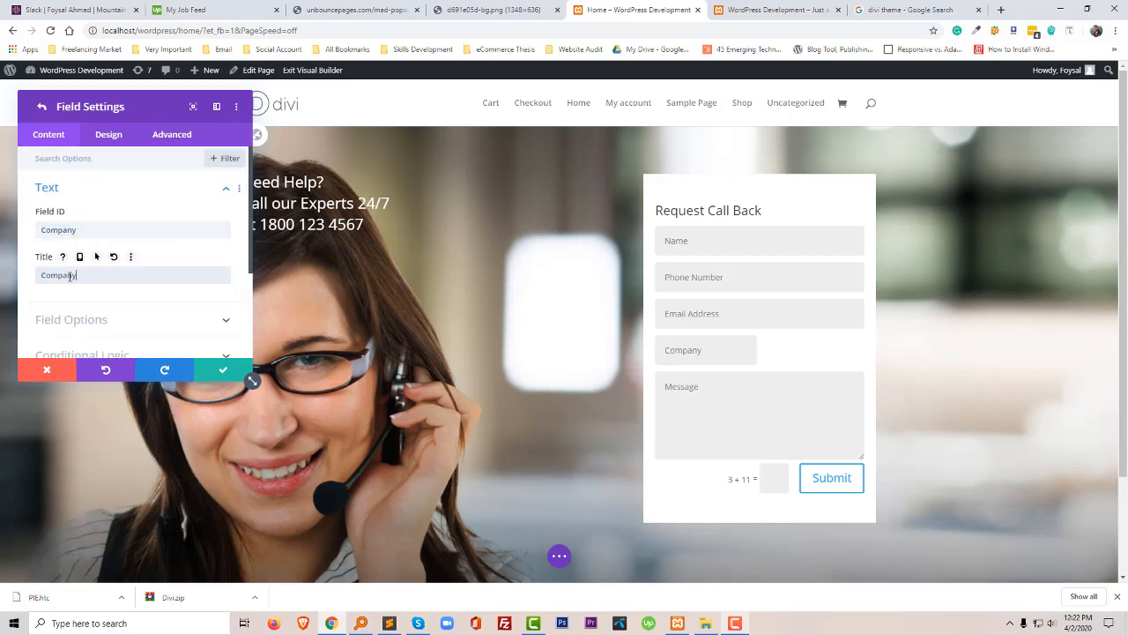
pyautogui.click(108, 134)
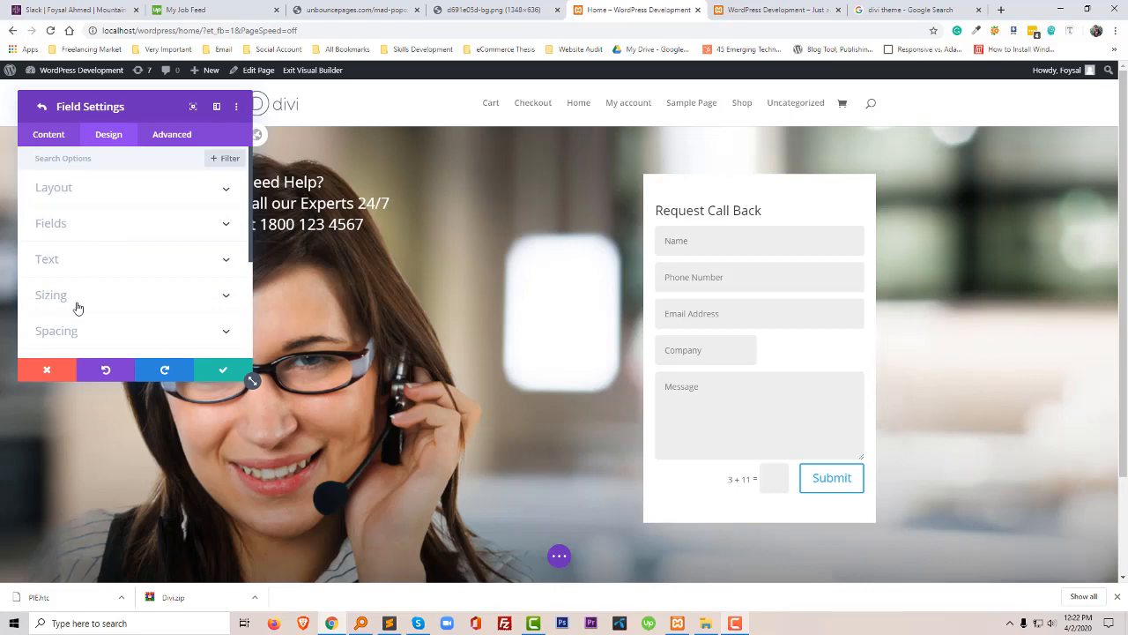
pyautogui.click(70, 186)
pyautogui.click(67, 231)
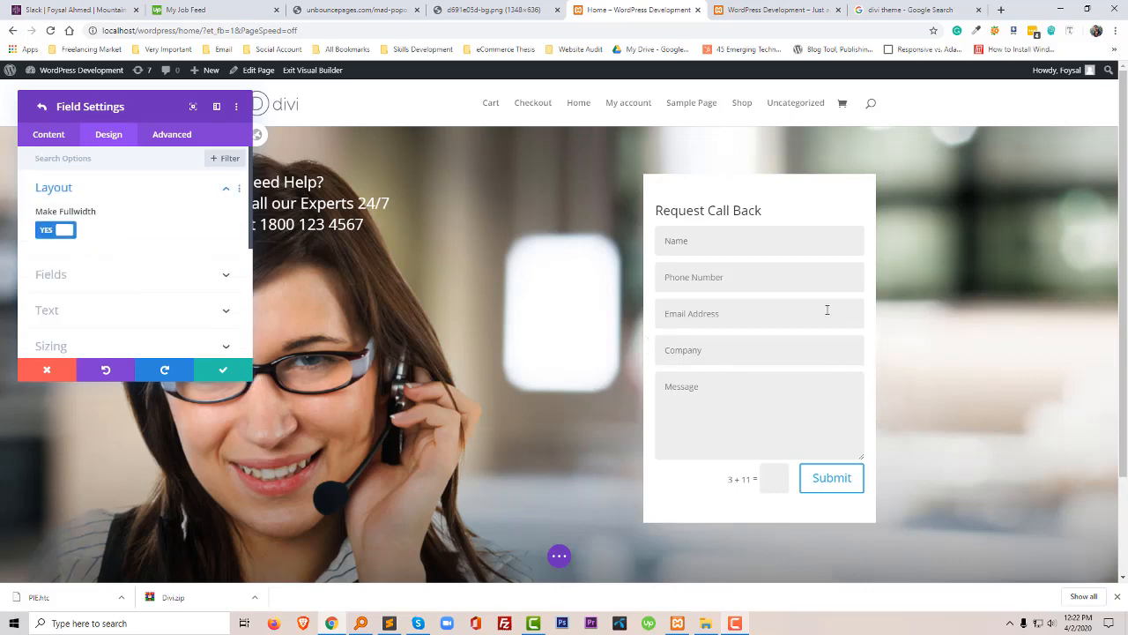
pyautogui.click(224, 373)
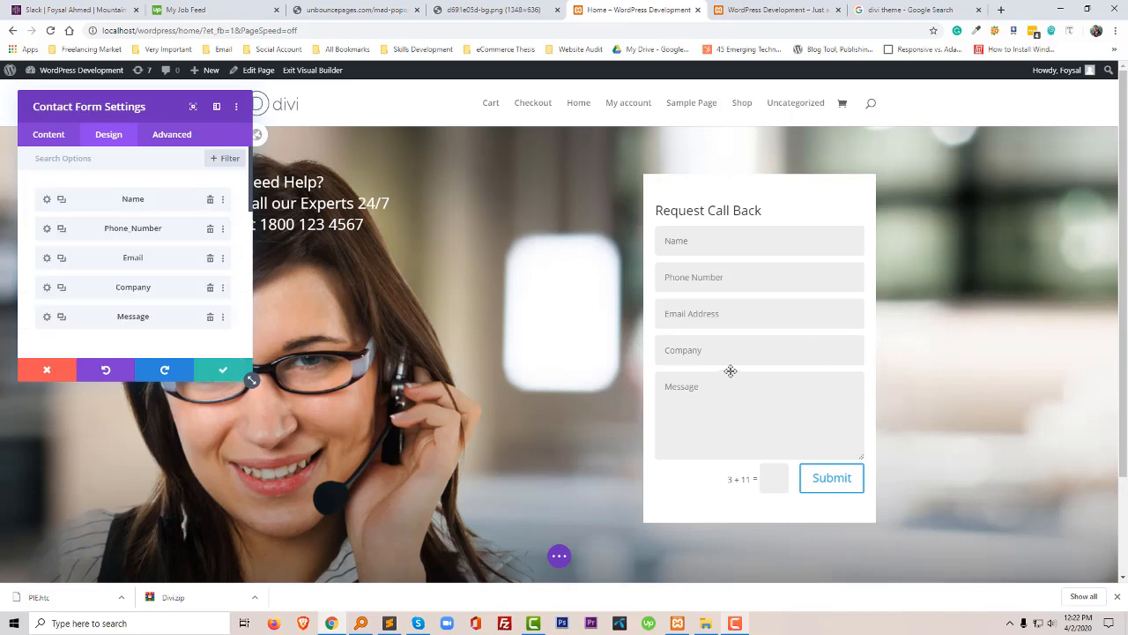
# - Save the form settings, reopen them and center the contact form's title text
pyautogui.click(224, 369)
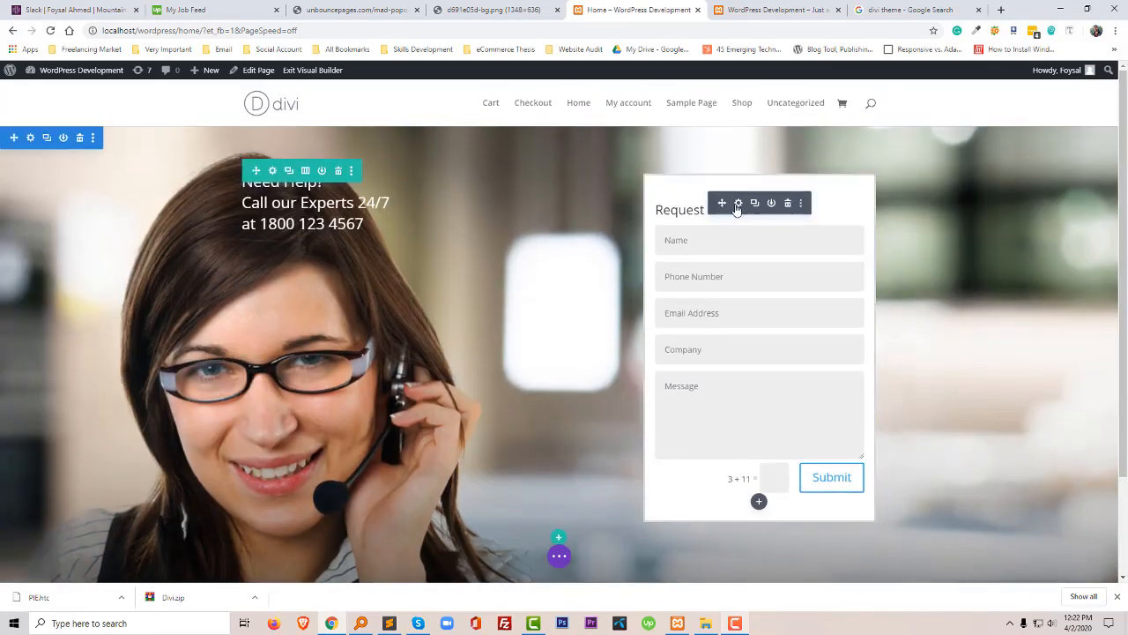
pyautogui.click(738, 201)
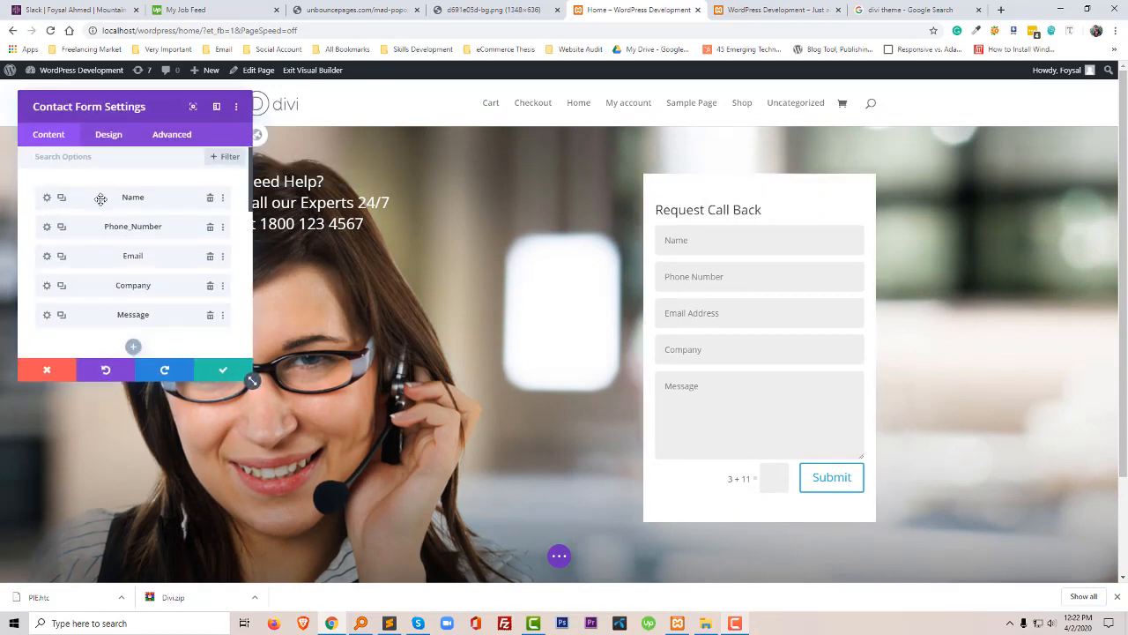
pyautogui.scroll(-2, 97, 189)
pyautogui.click(106, 138)
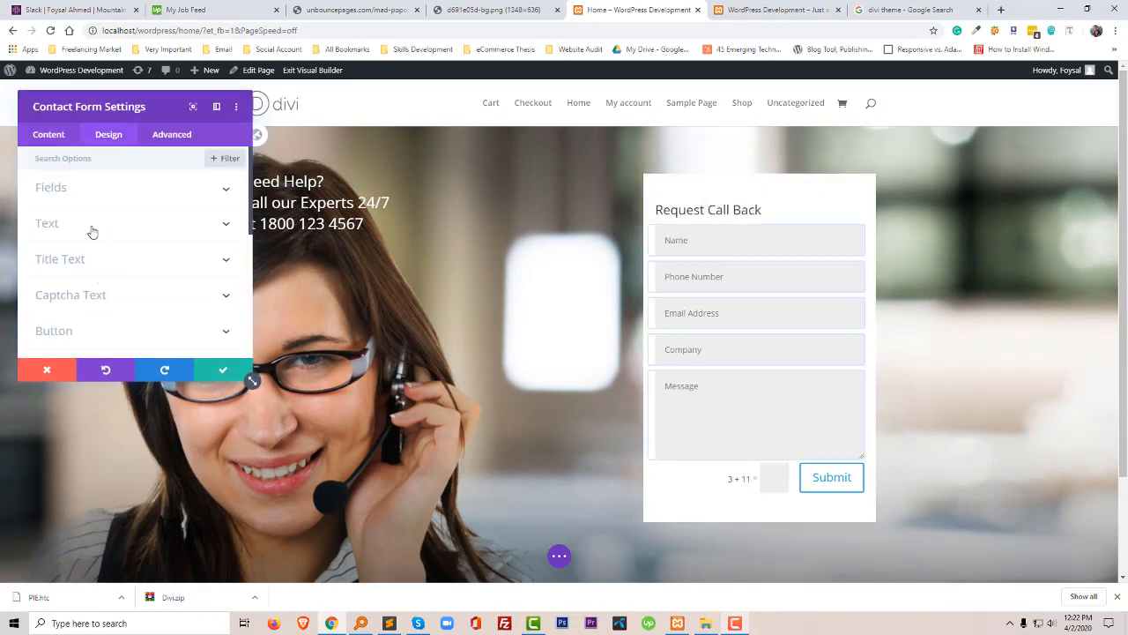
pyautogui.click(92, 256)
pyautogui.scroll(-2, 98, 244)
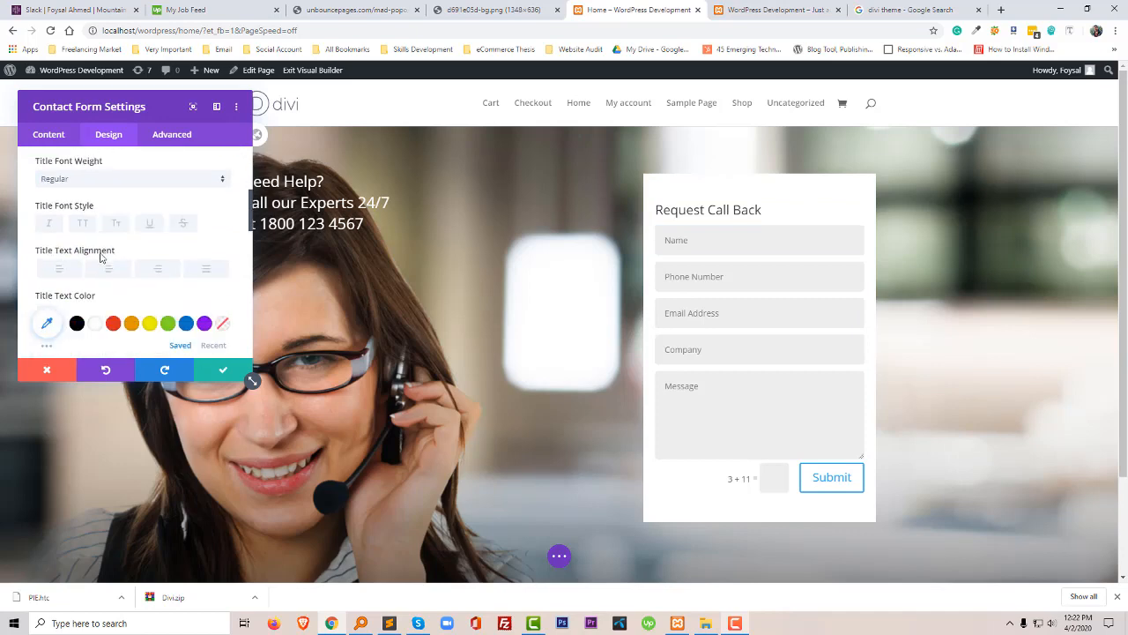
pyautogui.click(109, 270)
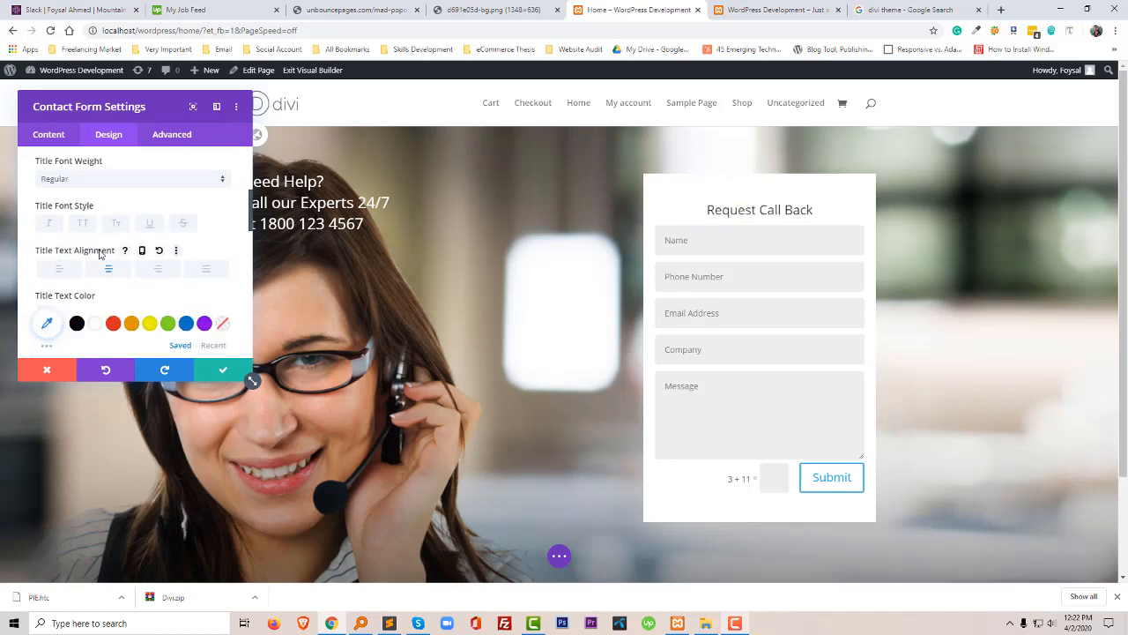
# - Compare the form's title with the reference landing page and save the contact form settings
pyautogui.click(490, 10)
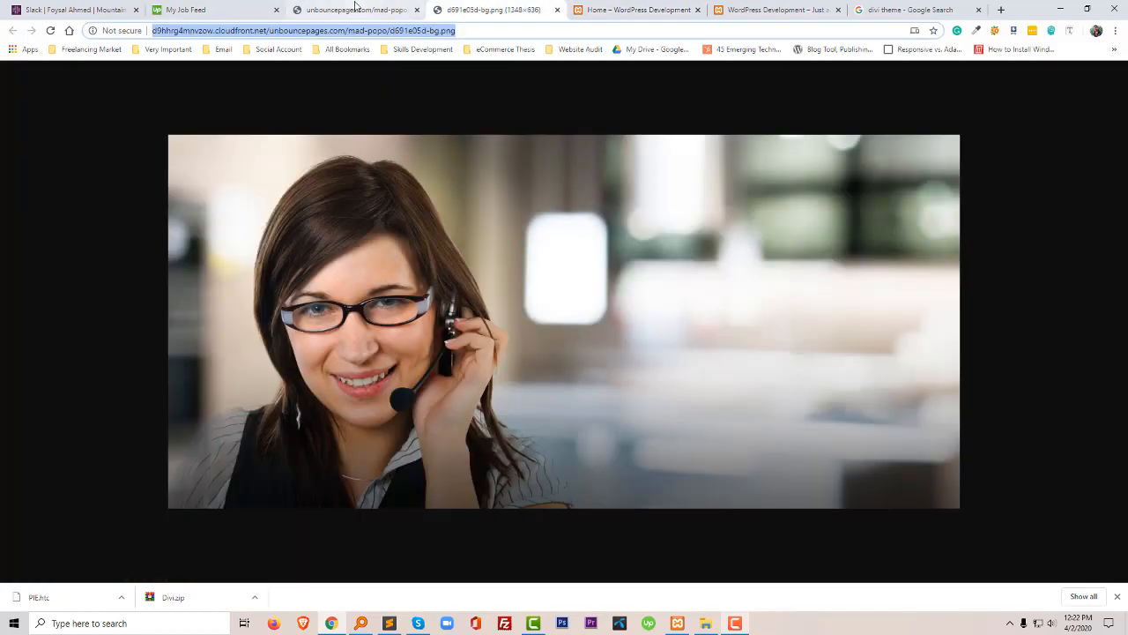
pyautogui.click(352, 10)
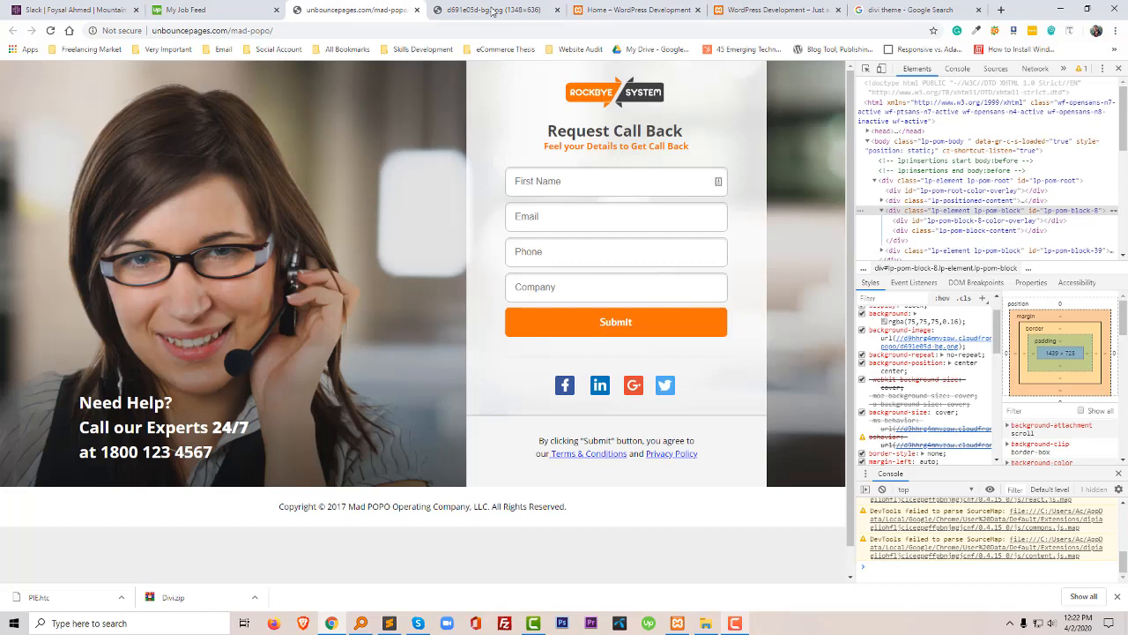
pyautogui.click(615, 7)
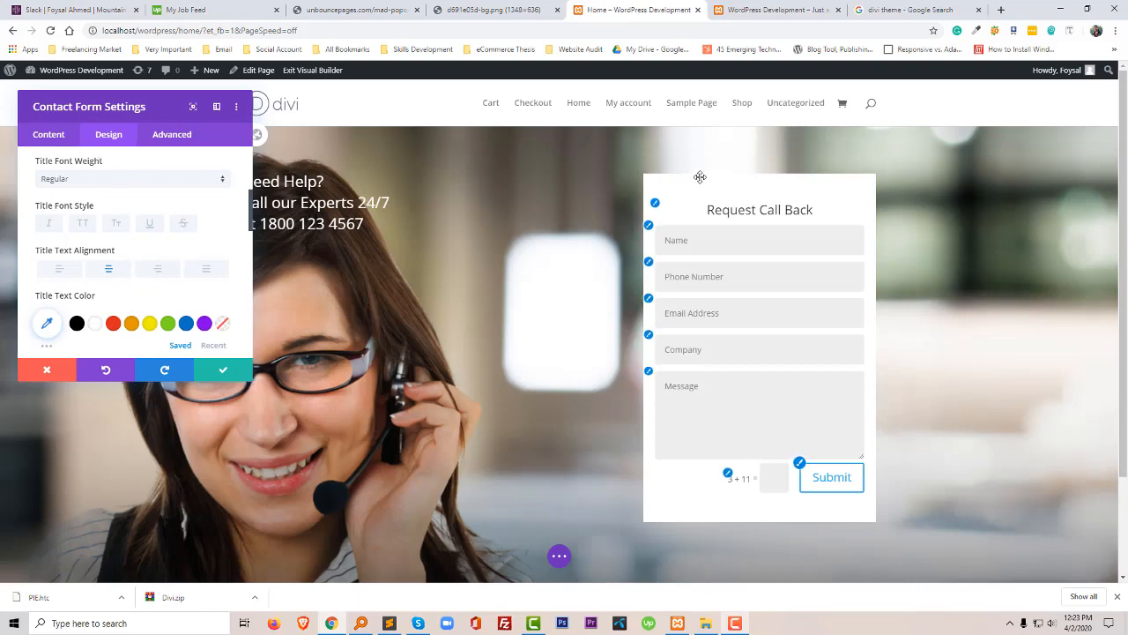
pyautogui.click(216, 370)
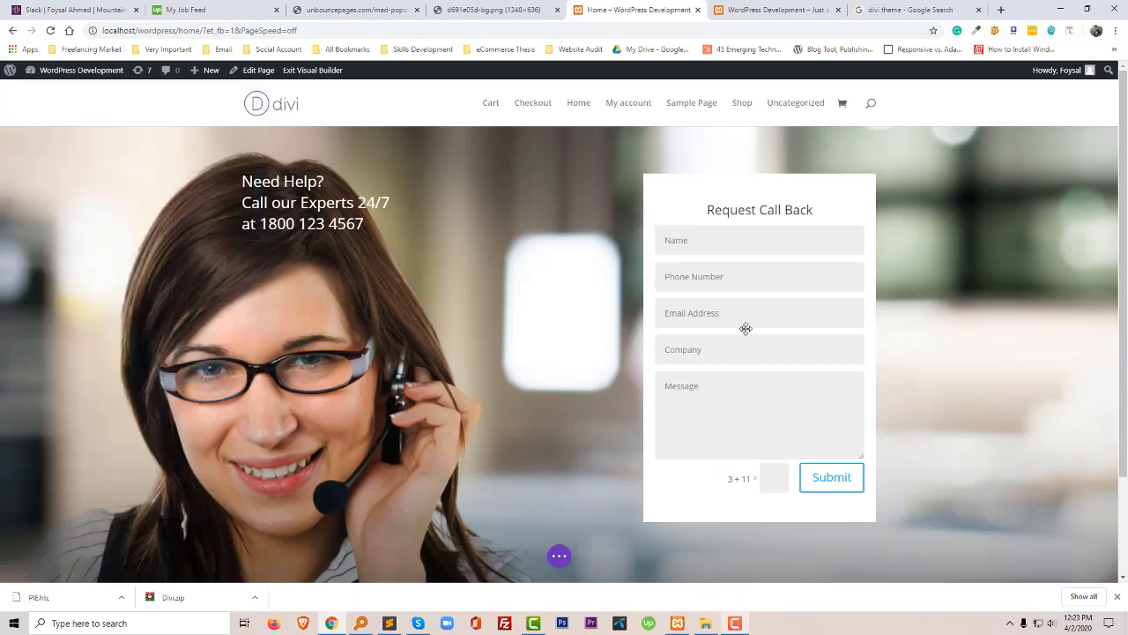
# - Try 10px rounded corners on the contact form's input fields, clear the value again and close the form settings
pyautogui.scroll(-2, 574, 354)
pyautogui.scroll(2, 575, 355)
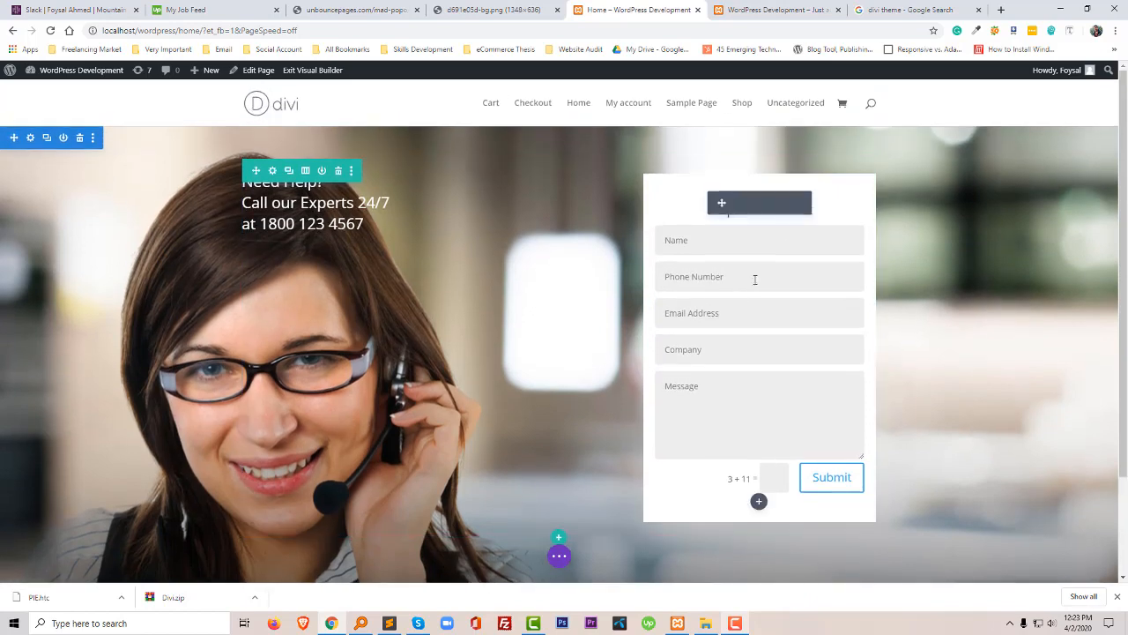
pyautogui.click(739, 205)
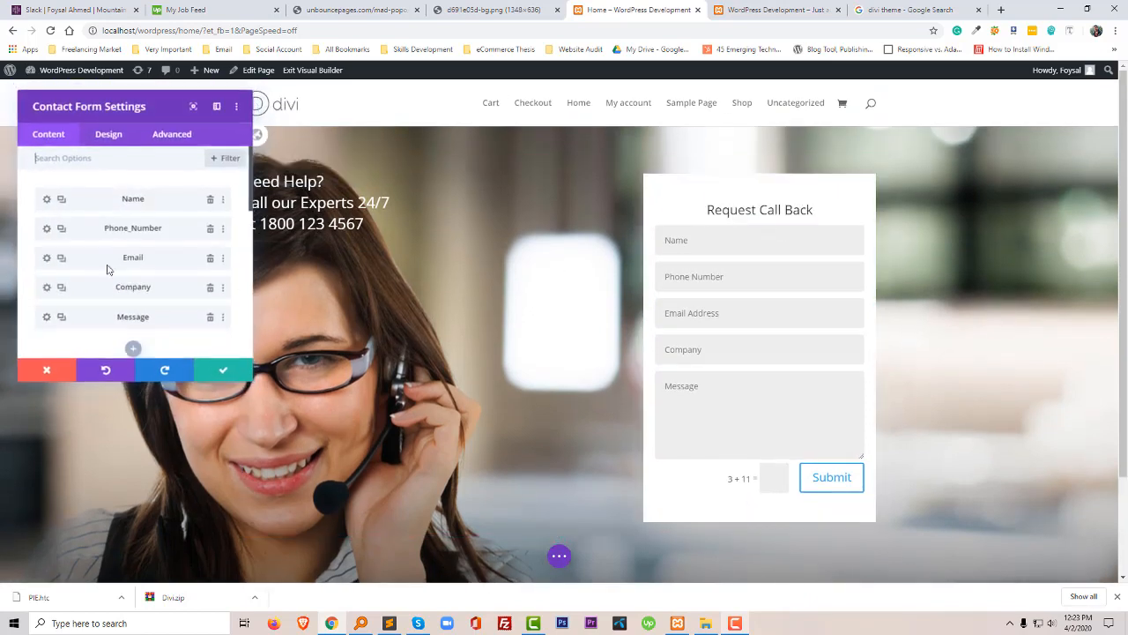
pyautogui.click(110, 137)
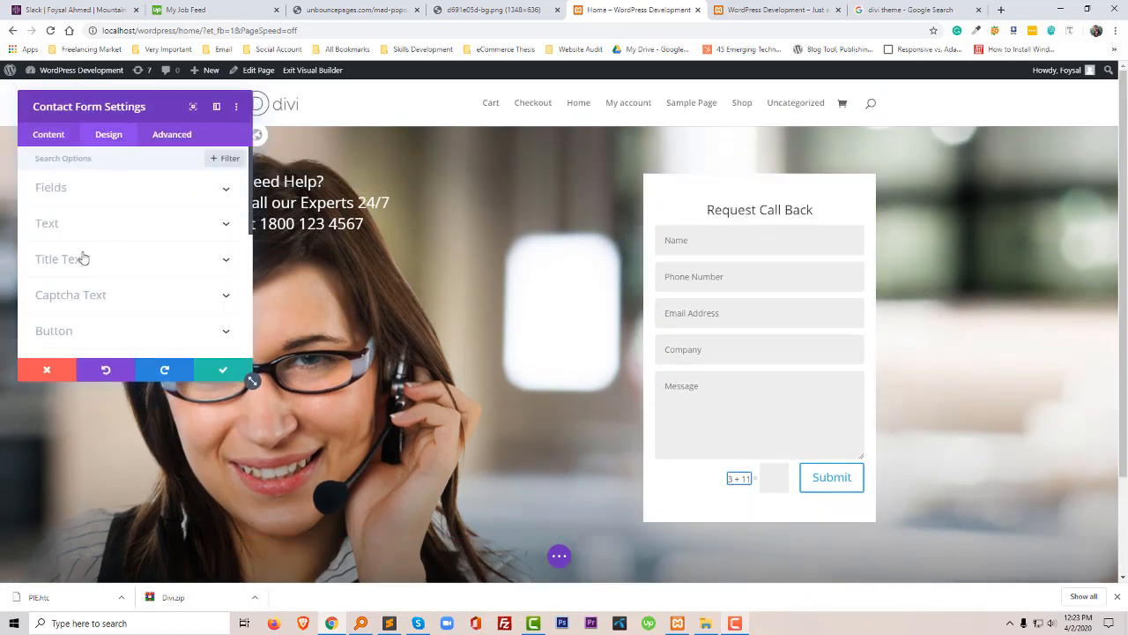
pyautogui.scroll(-1, 100, 308)
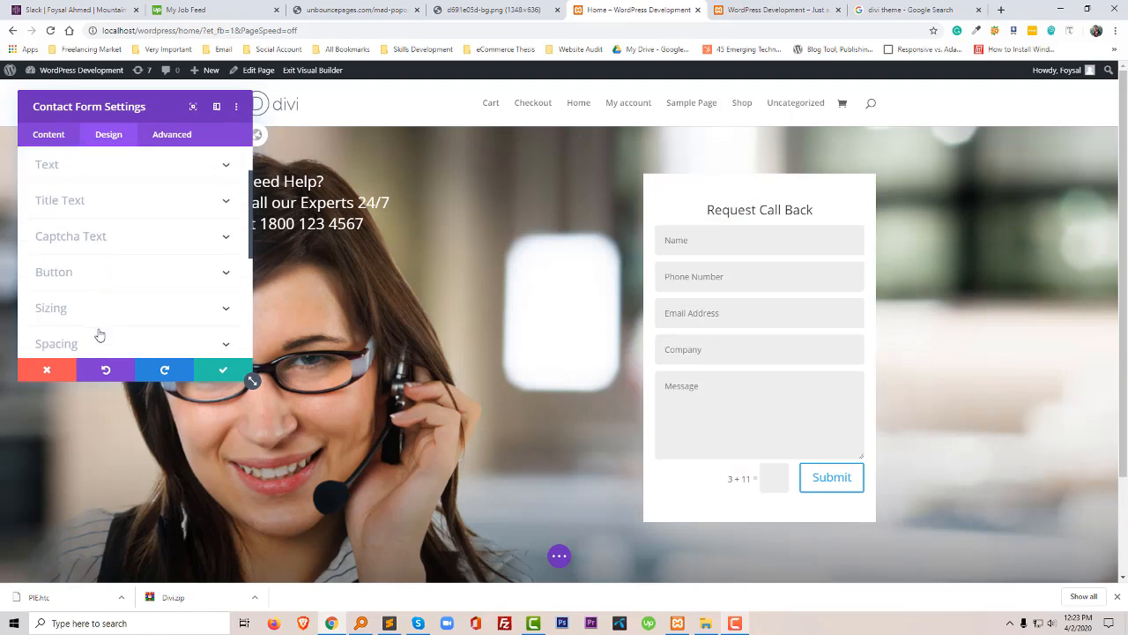
pyautogui.scroll(-1, 98, 339)
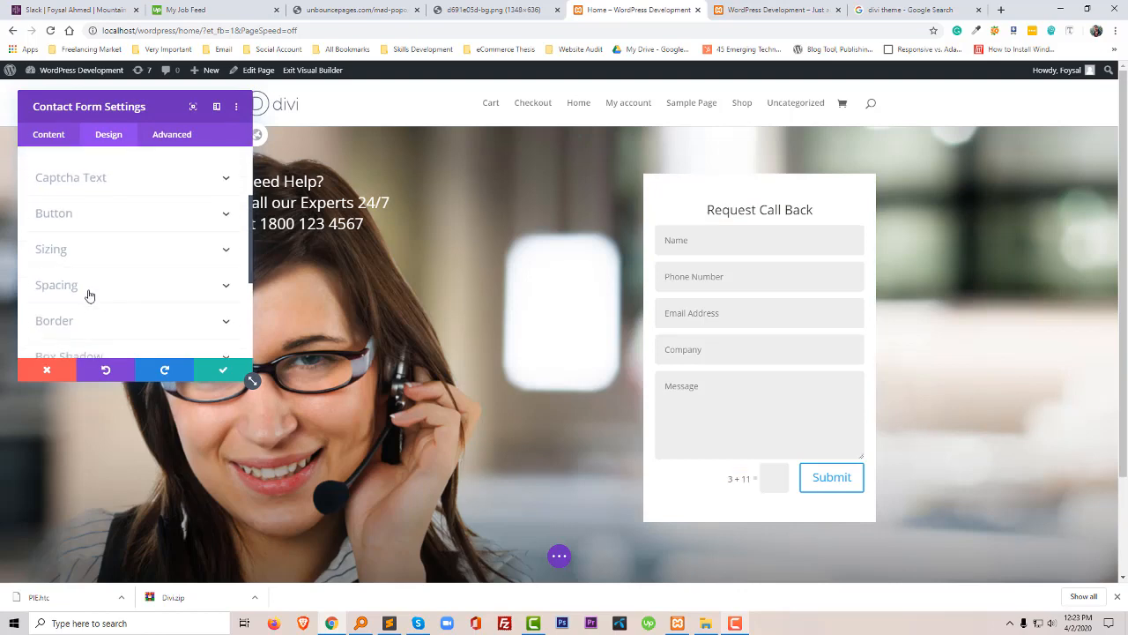
pyautogui.click(89, 317)
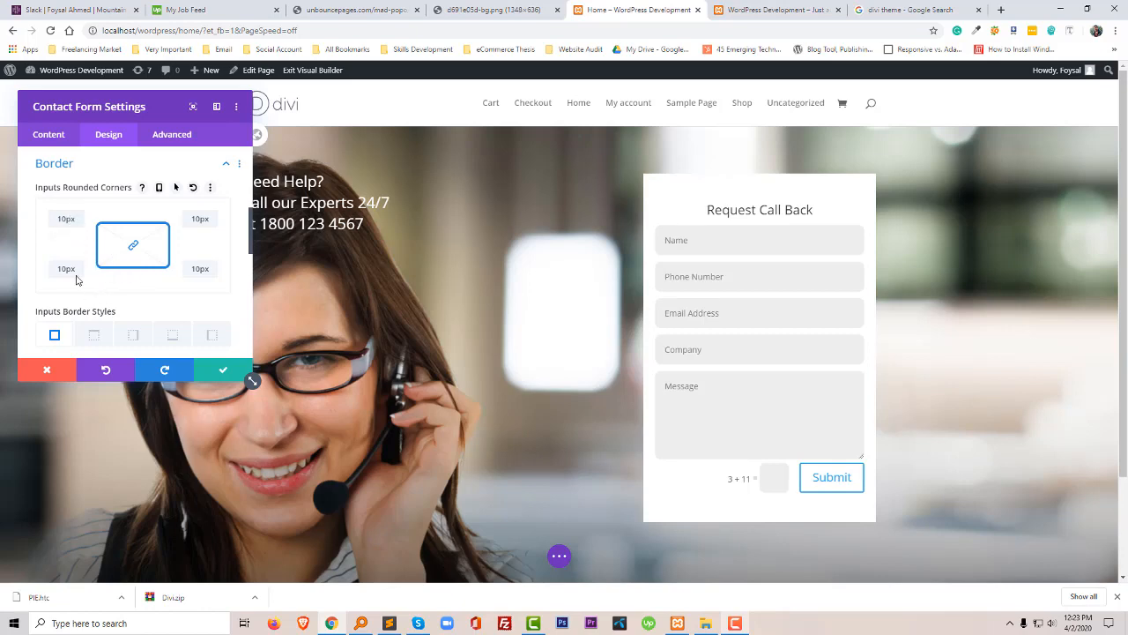
pyautogui.moveTo(73, 269); pyautogui.dragTo(47, 270)
pyautogui.press('BackSpace')
pyautogui.scroll(1, 182, 263)
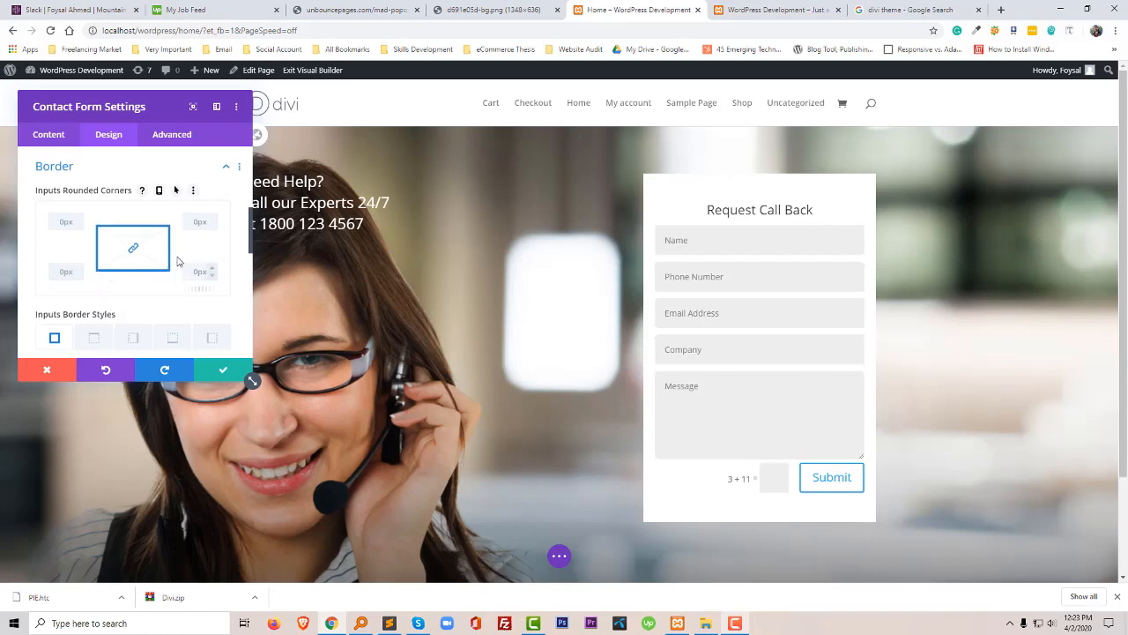
pyautogui.click(226, 372)
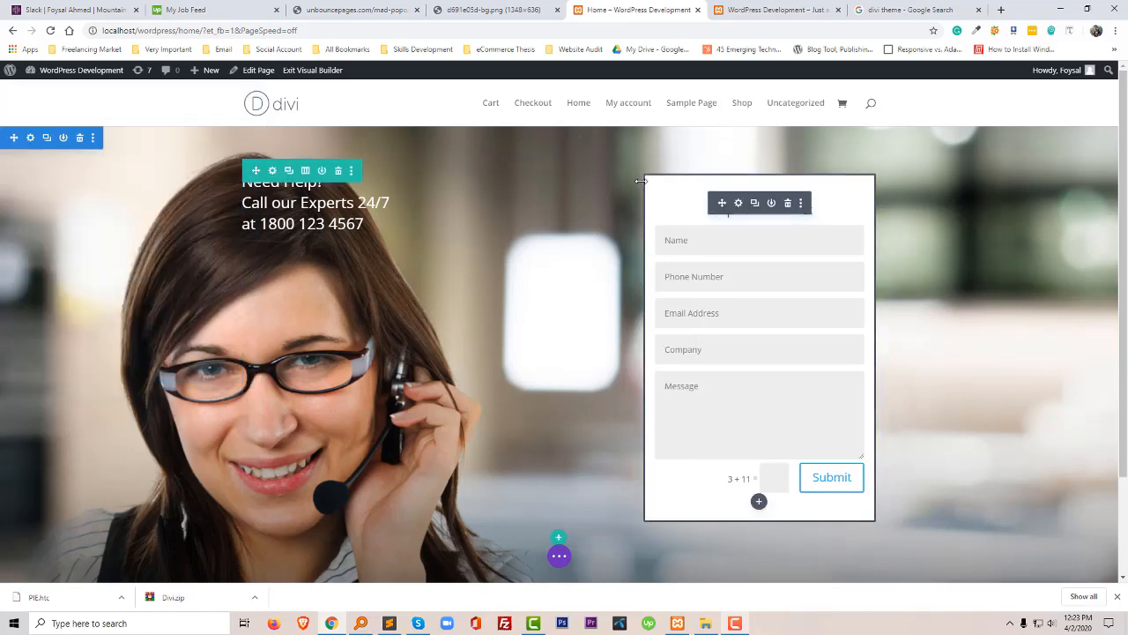
# - Round all corners of the row's second column, which holds the contact form, to 5px and save the column settings
pyautogui.click(272, 170)
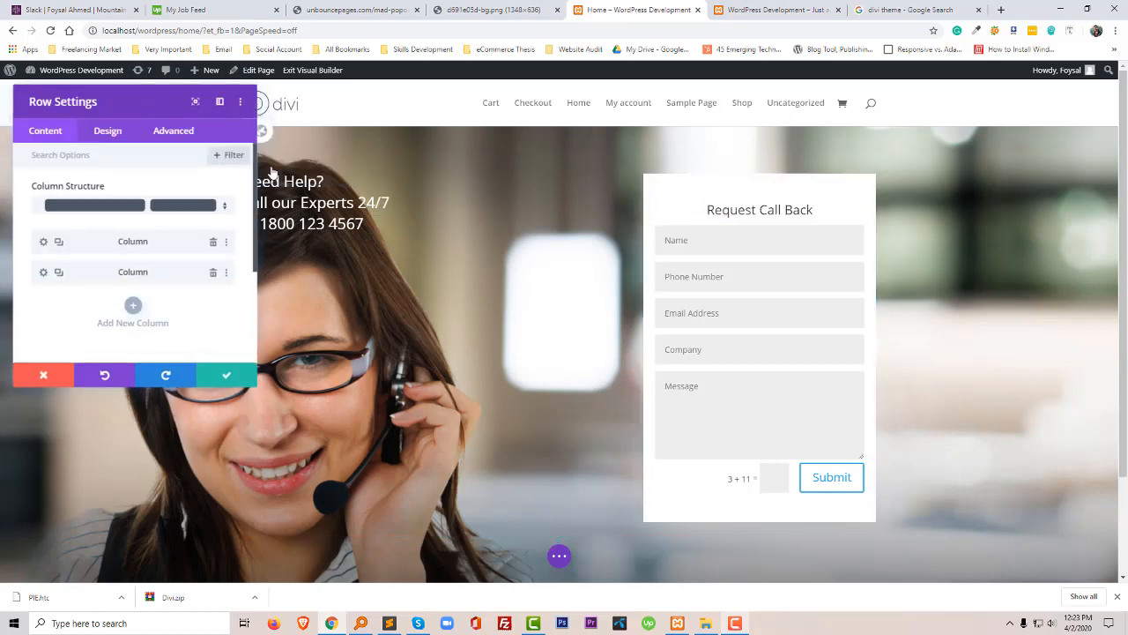
pyautogui.click(44, 271)
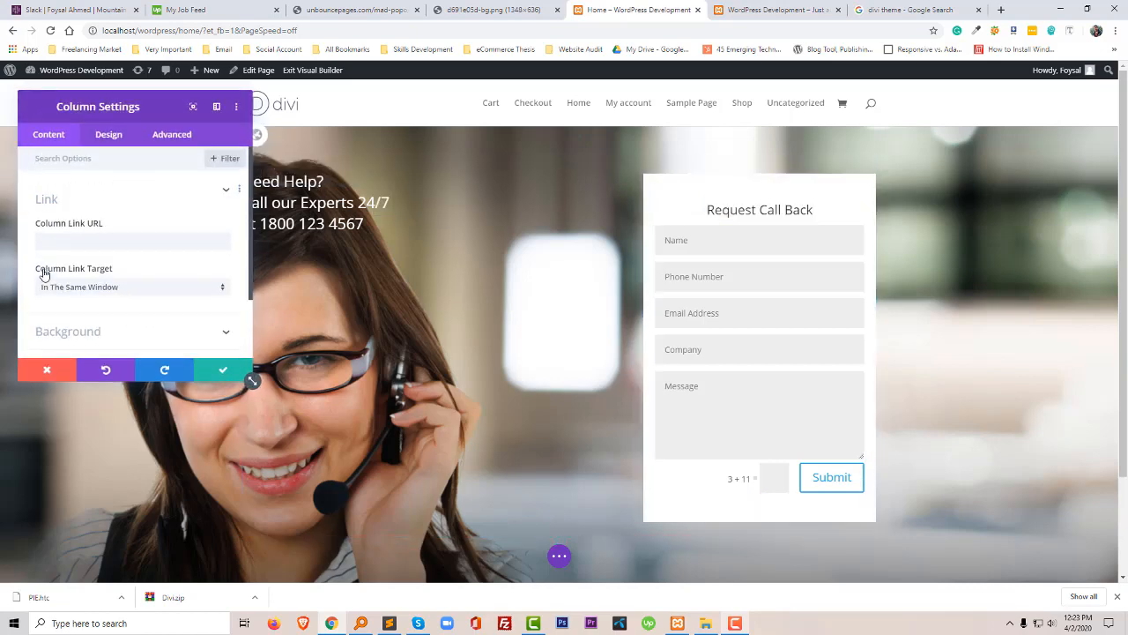
pyautogui.click(109, 137)
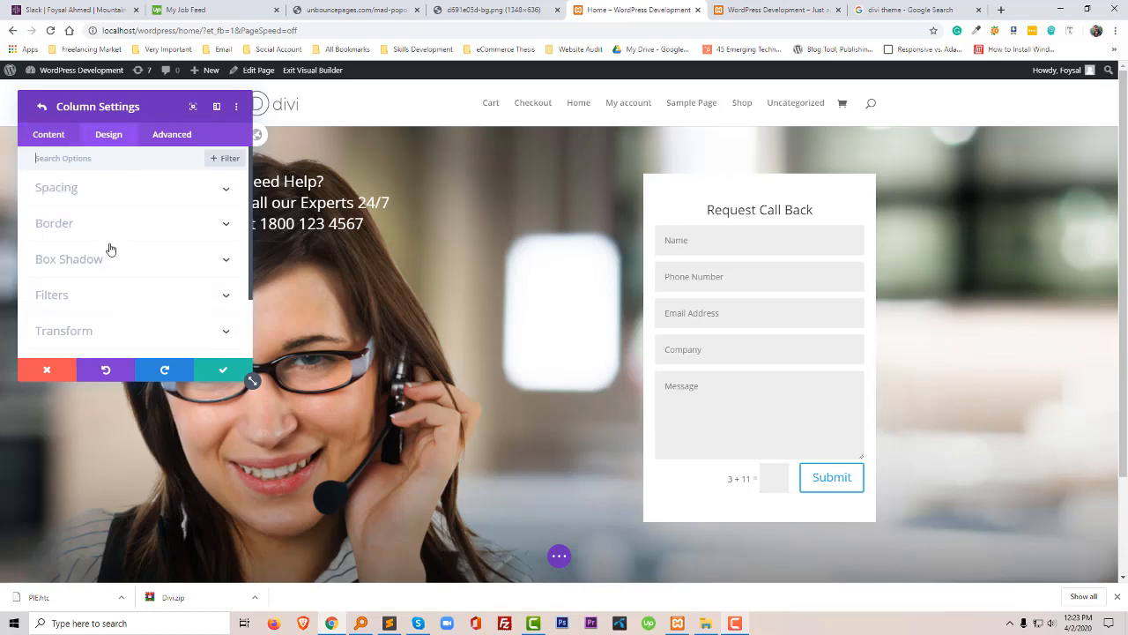
pyautogui.scroll(-2, 110, 249)
pyautogui.scroll(2, 101, 251)
pyautogui.click(103, 226)
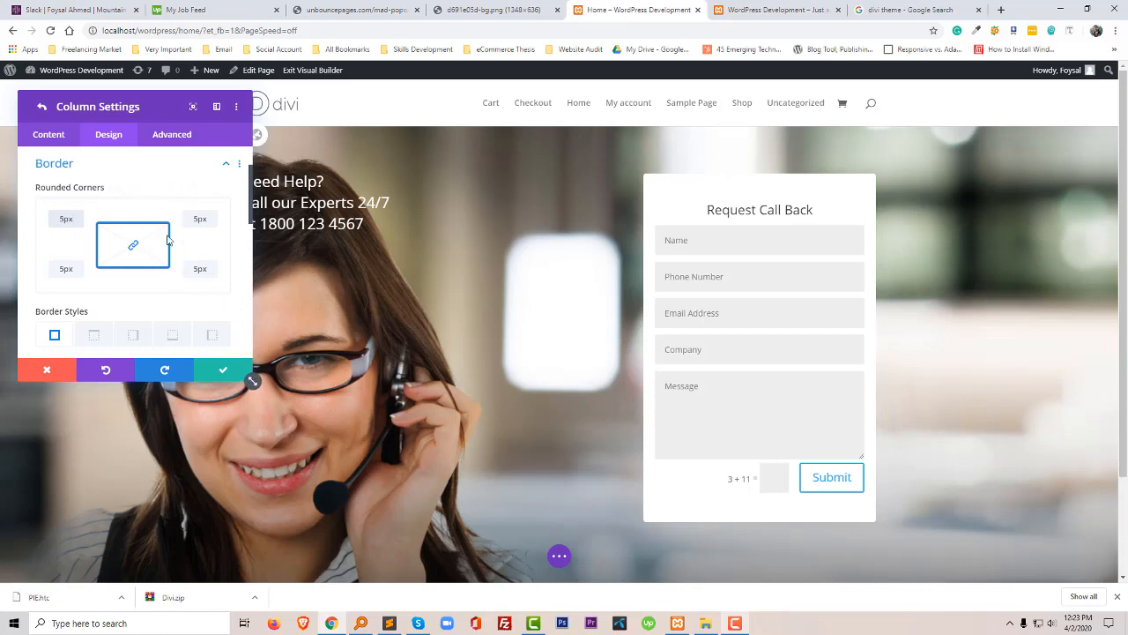
pyautogui.click(212, 371)
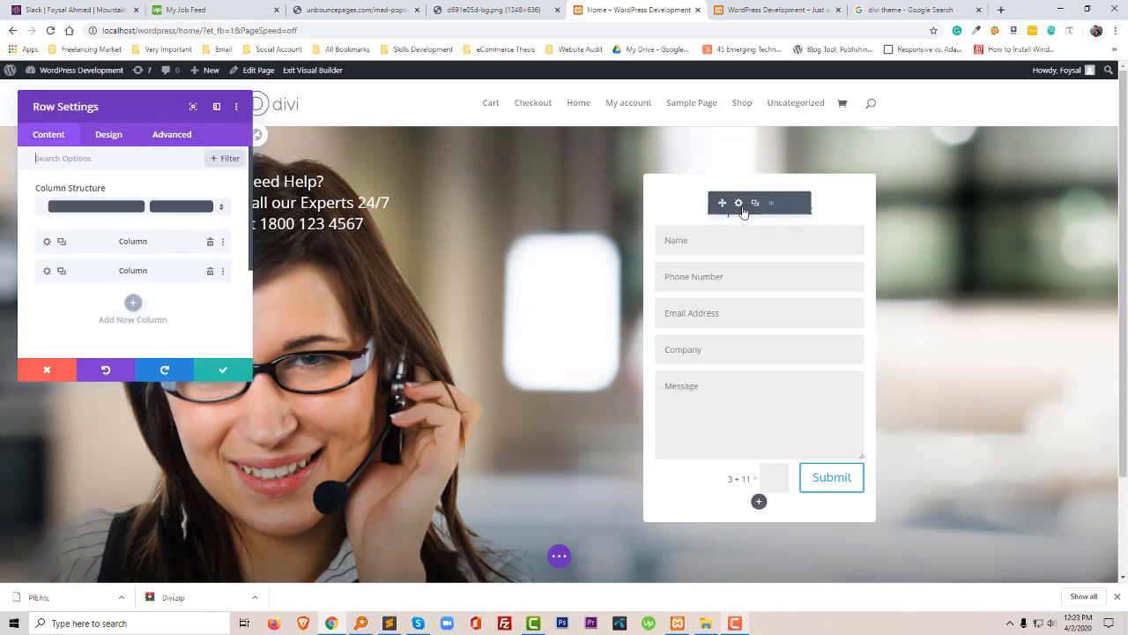
# - Set the contact form's top padding to 30px and save the form settings
pyautogui.click(736, 201)
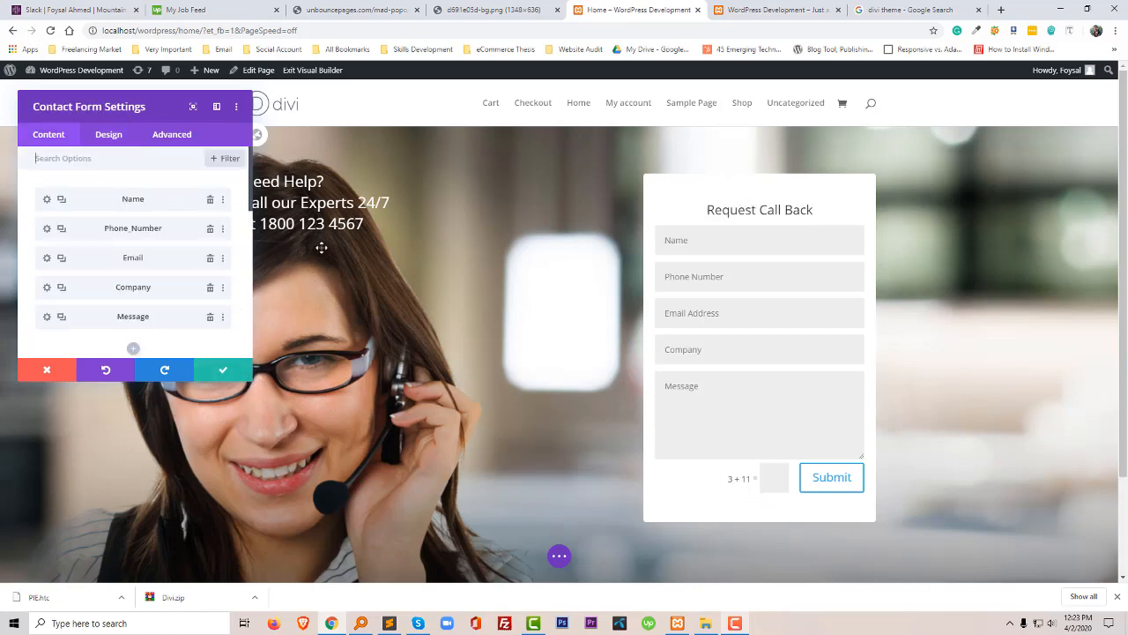
pyautogui.click(108, 138)
pyautogui.click(160, 141)
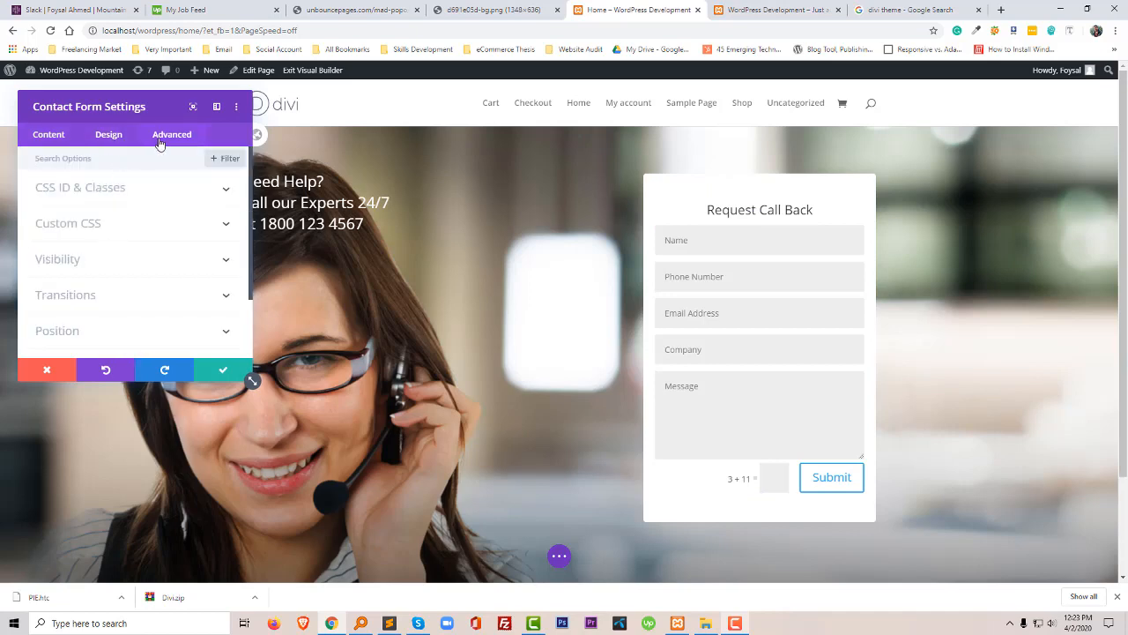
pyautogui.scroll(-3, 91, 300)
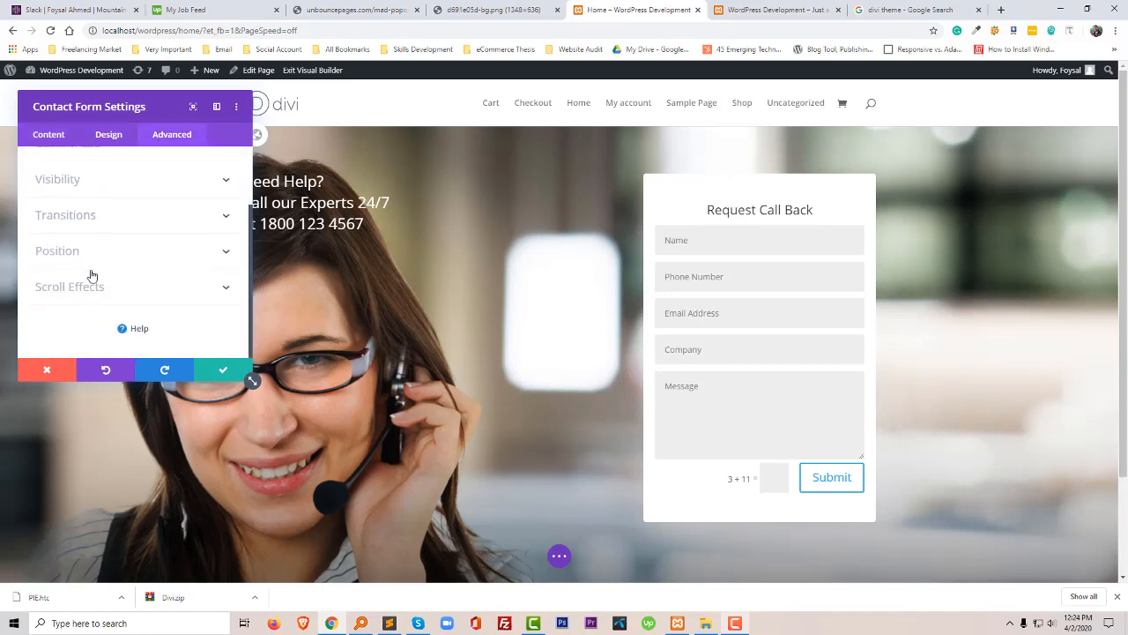
pyautogui.scroll(3, 91, 282)
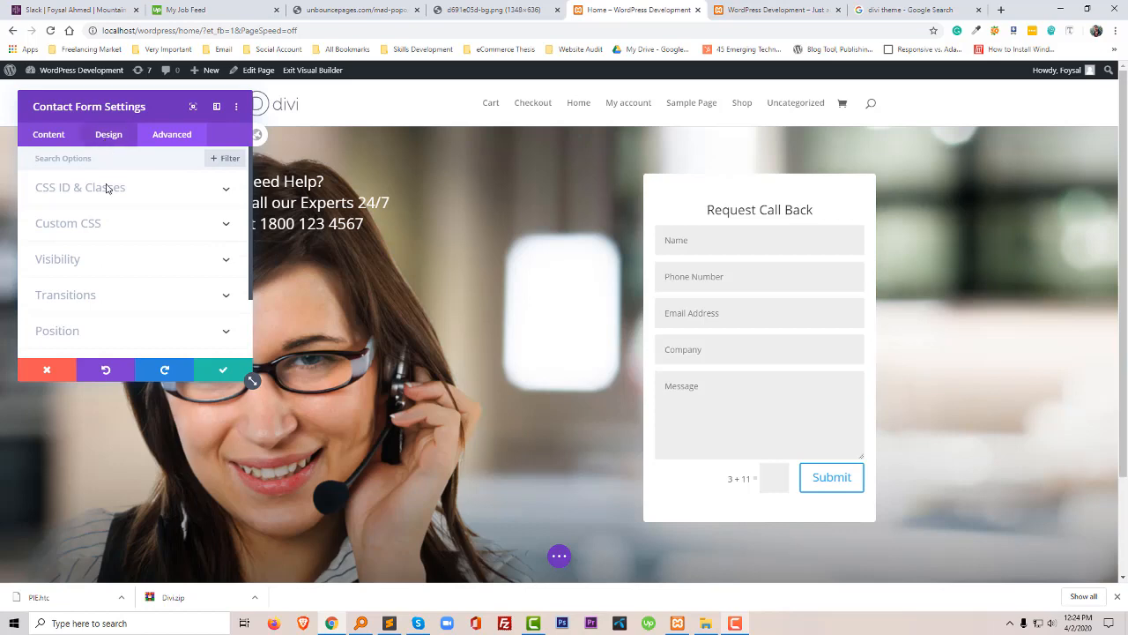
pyautogui.scroll(-3, 103, 264)
pyautogui.scroll(3, 103, 291)
pyautogui.click(109, 137)
pyautogui.scroll(-1, 96, 312)
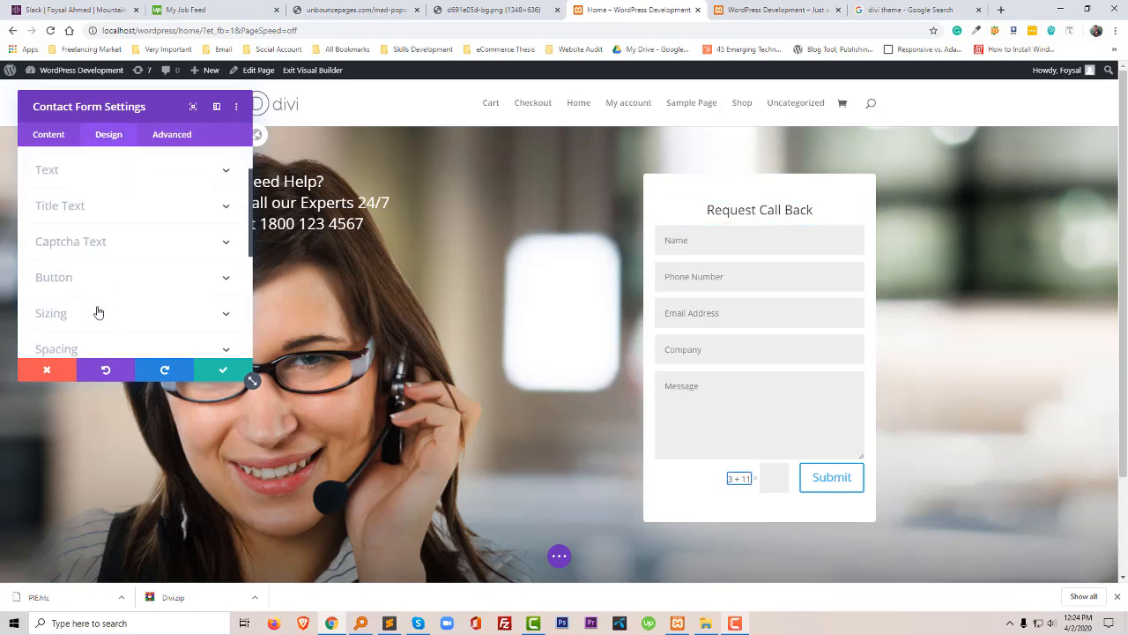
pyautogui.click(78, 344)
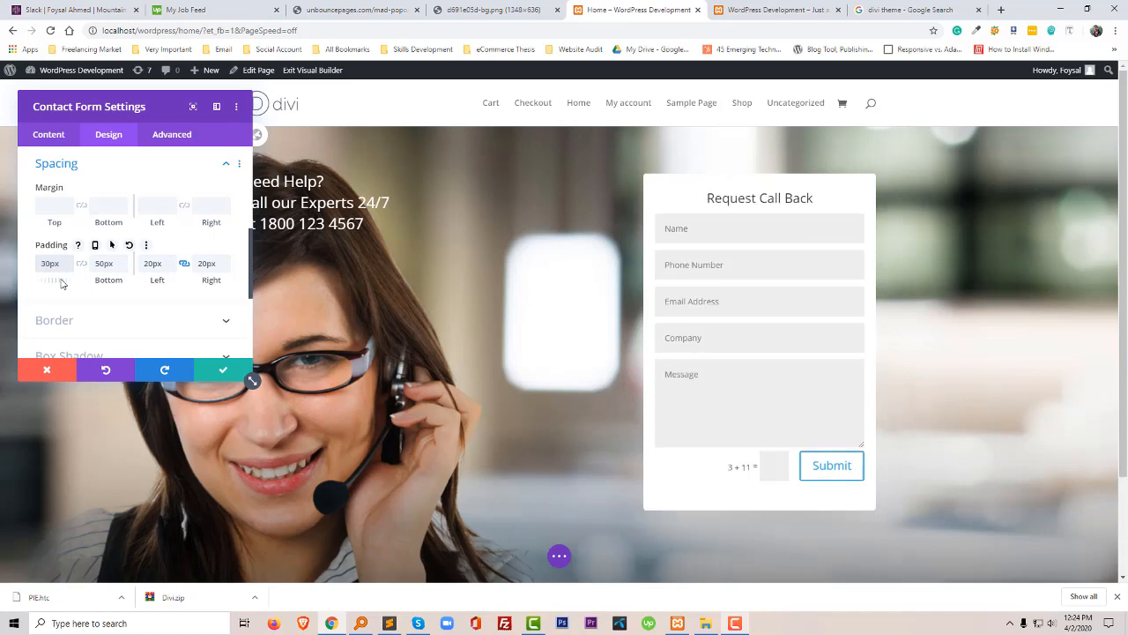
pyautogui.click(223, 369)
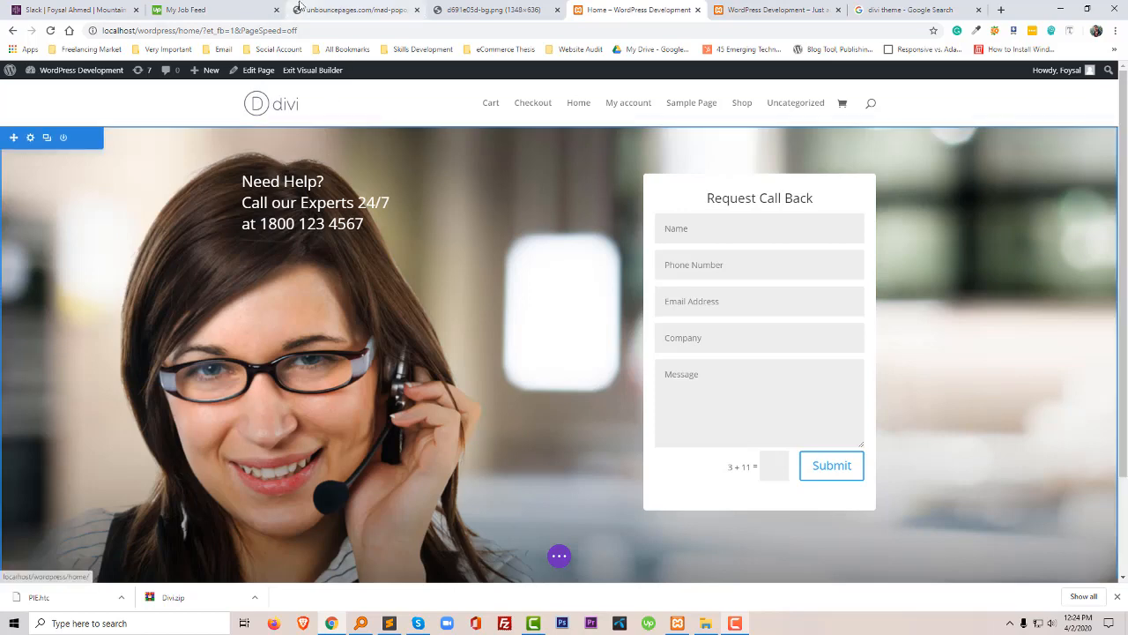
# - Check the form design on the reference landing page and return to the page being built
pyautogui.click(364, 11)
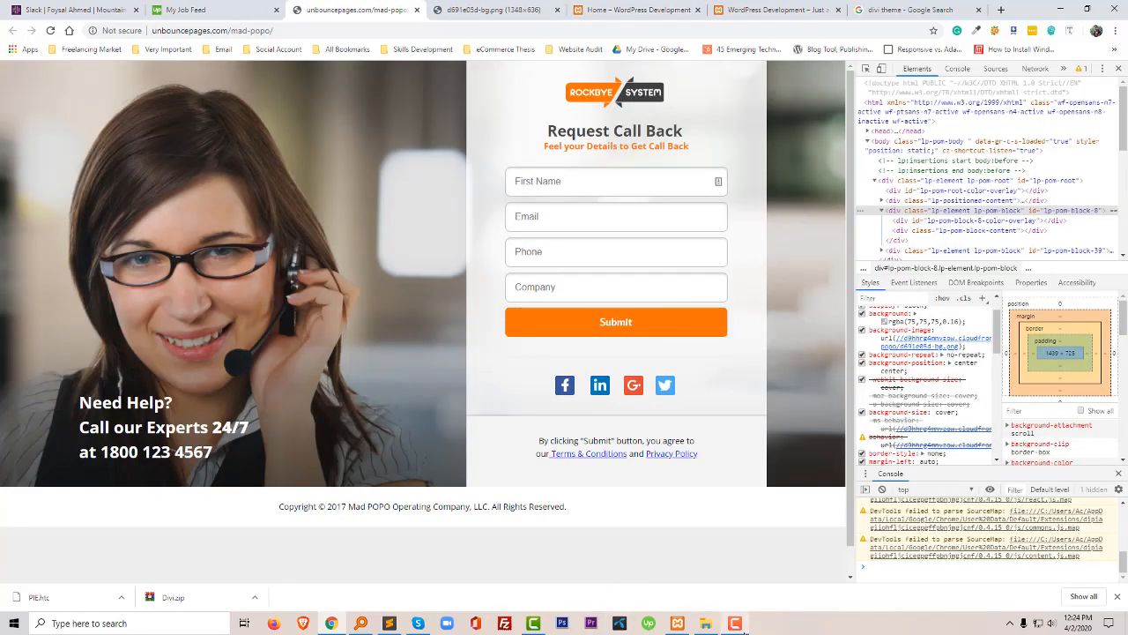
pyautogui.click(741, 625)
pyautogui.click(739, 624)
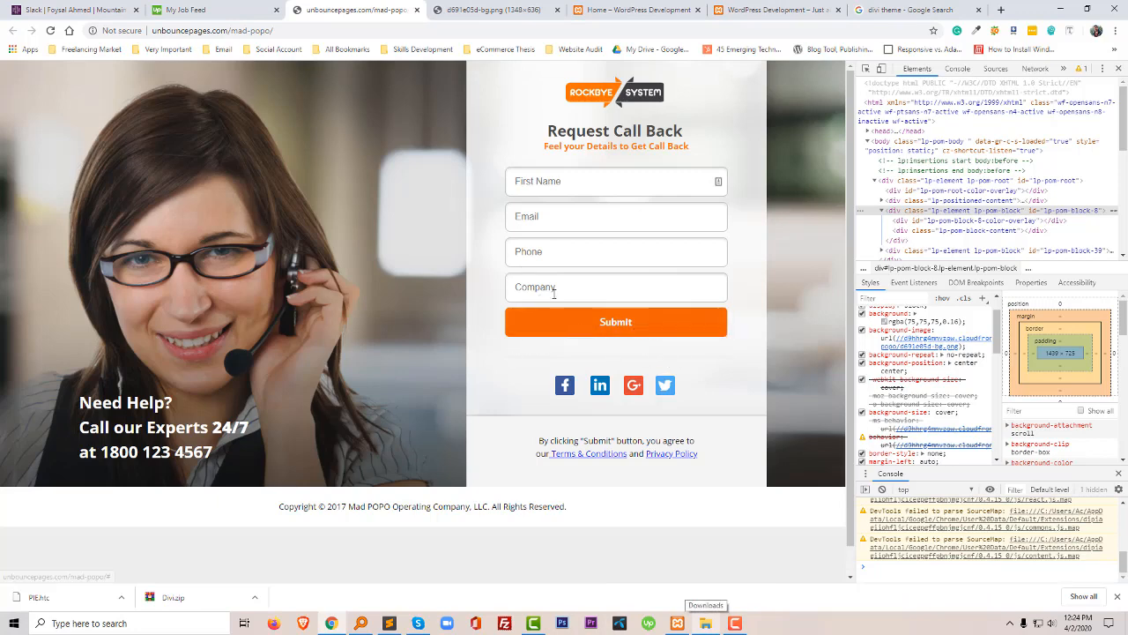
pyautogui.click(511, 10)
pyautogui.click(623, 11)
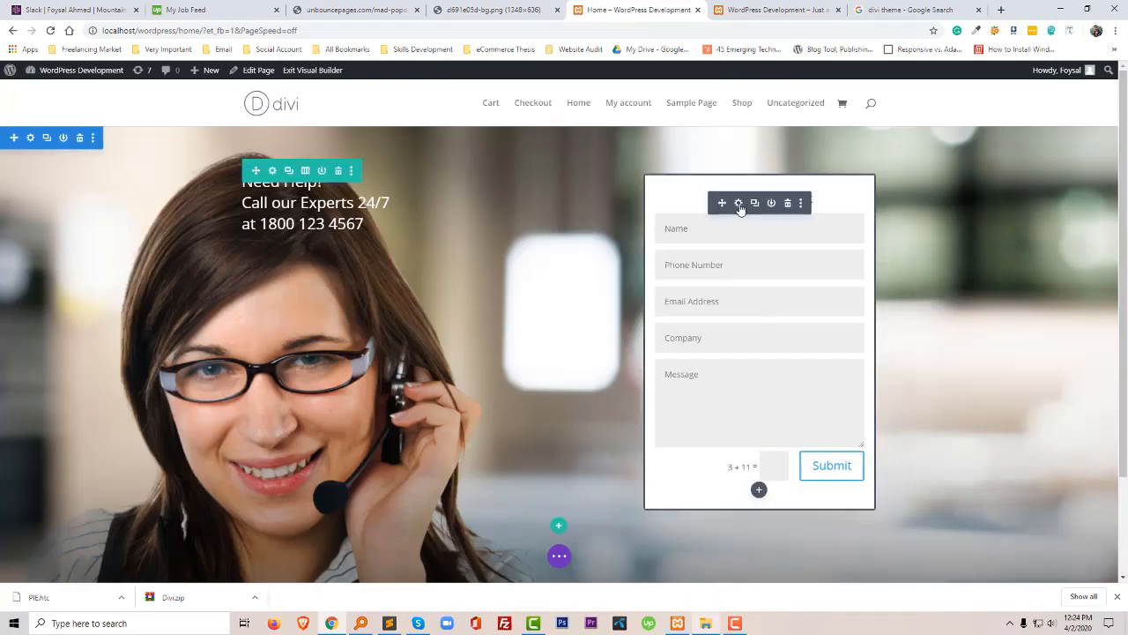
# - Enable custom styles for the contact form's Submit button, set its text color to the red swatch and close the form settings
pyautogui.click(739, 203)
pyautogui.scroll(-5, 168, 313)
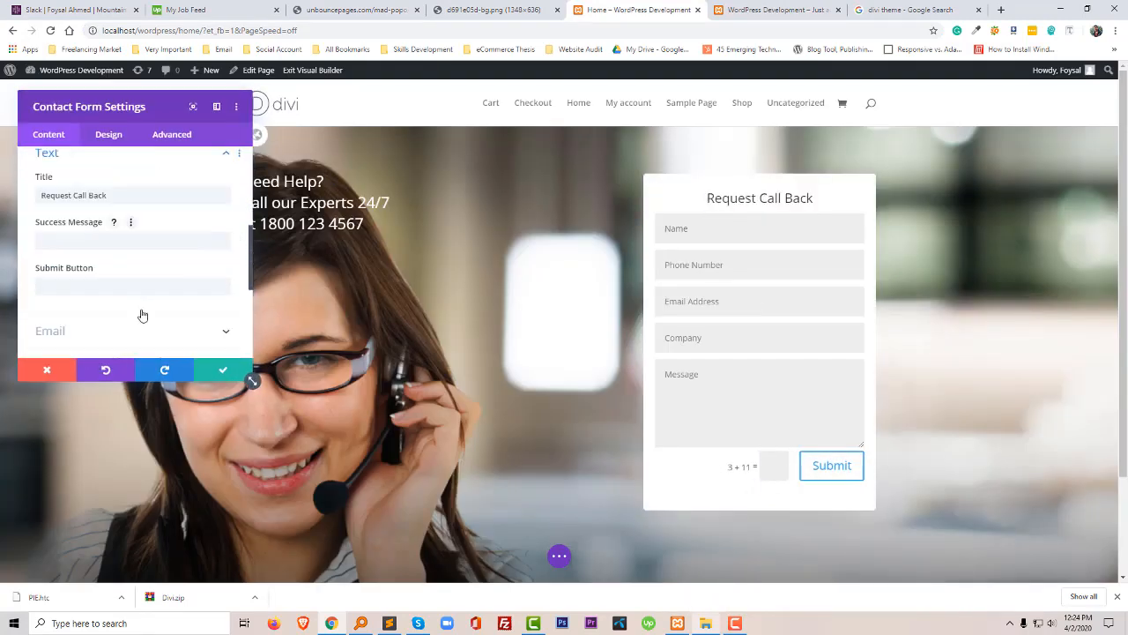
pyautogui.scroll(-3, 142, 314)
pyautogui.click(109, 134)
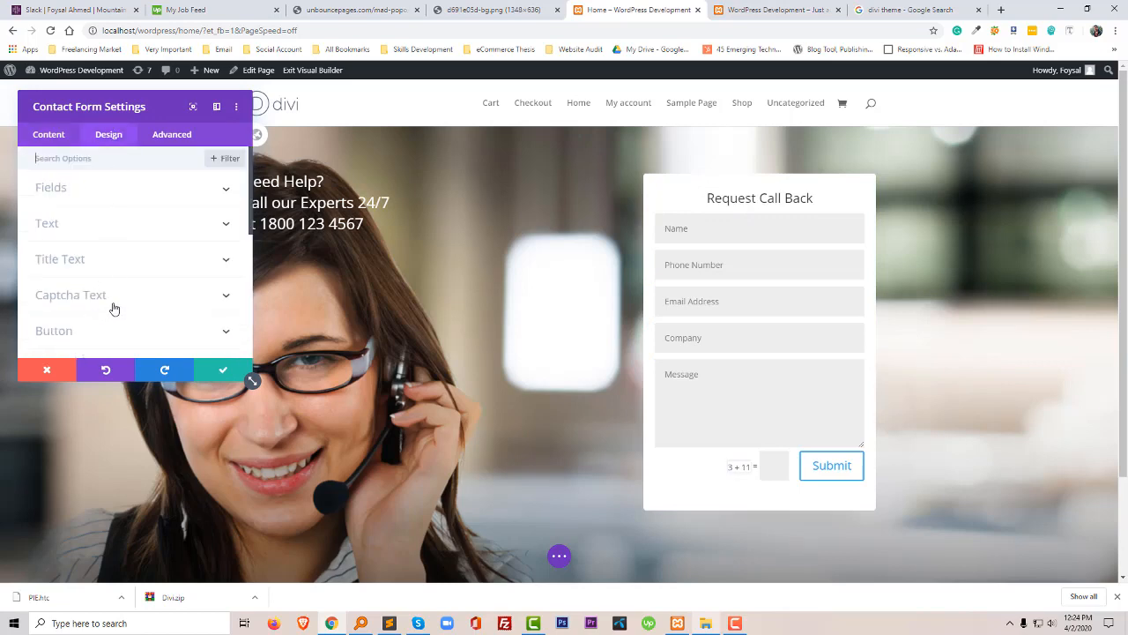
pyautogui.scroll(-2, 114, 308)
pyautogui.click(120, 270)
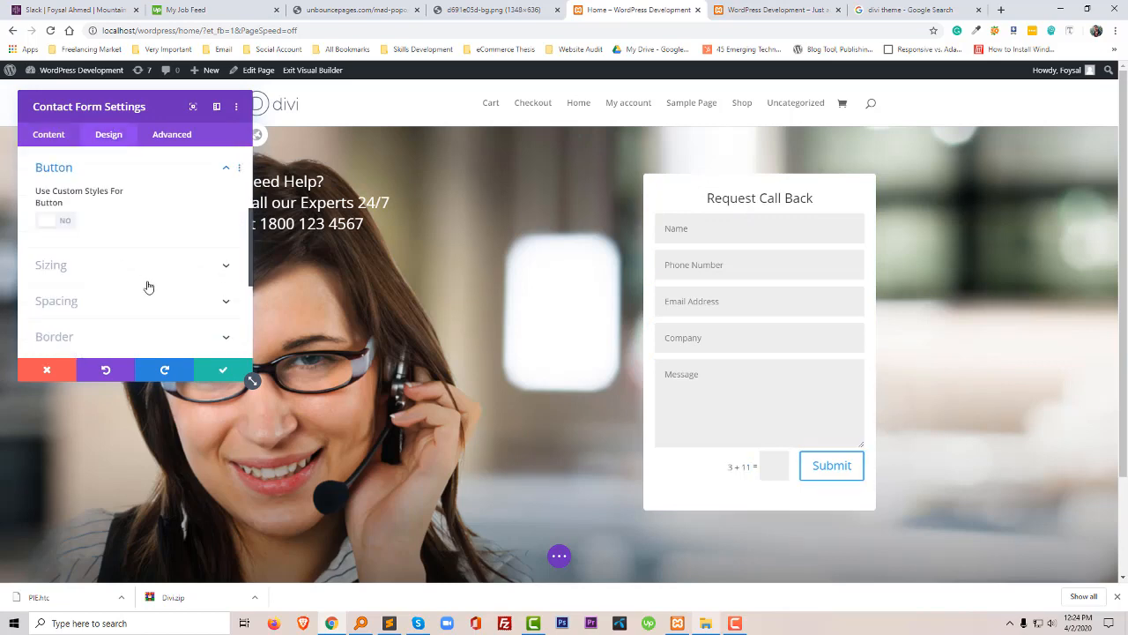
pyautogui.click(55, 215)
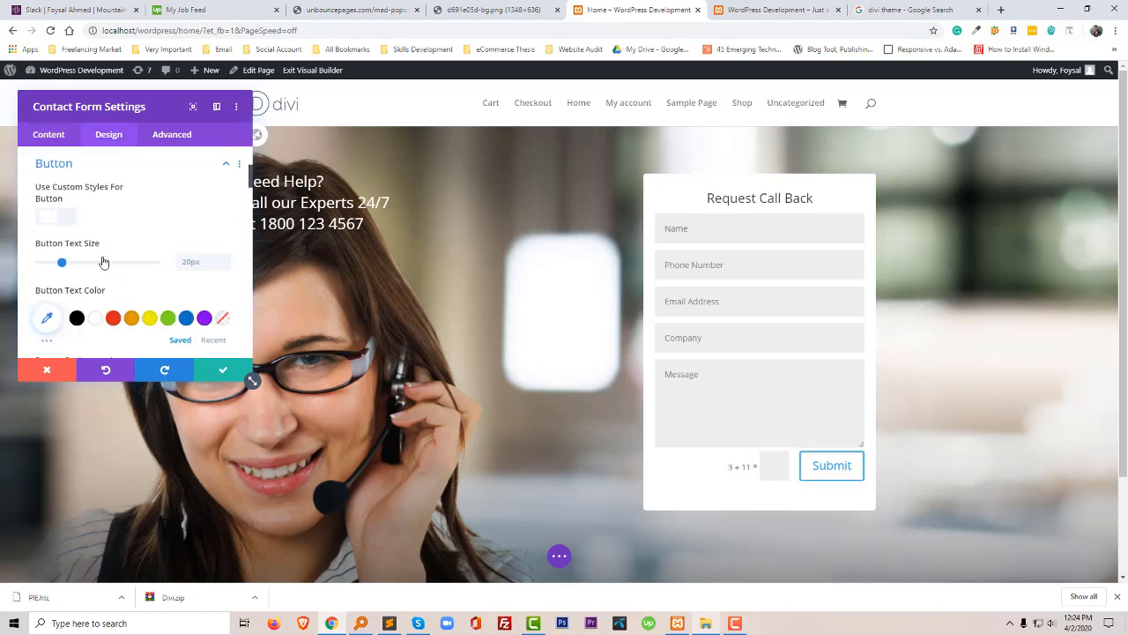
pyautogui.click(115, 321)
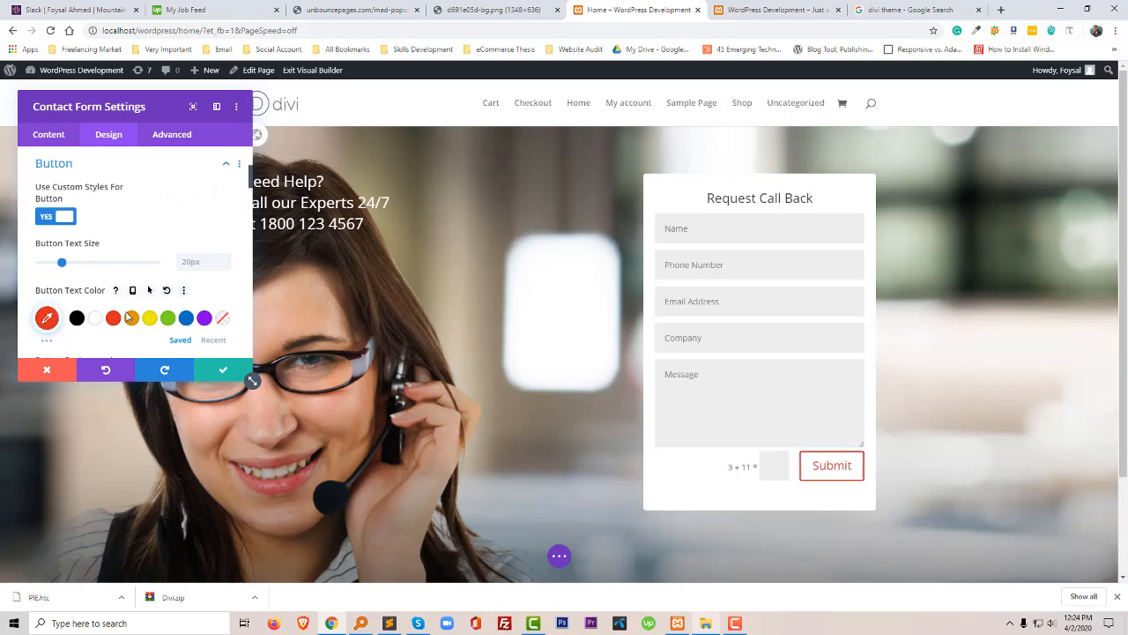
pyautogui.scroll(-1, 144, 316)
pyautogui.scroll(-1, 105, 299)
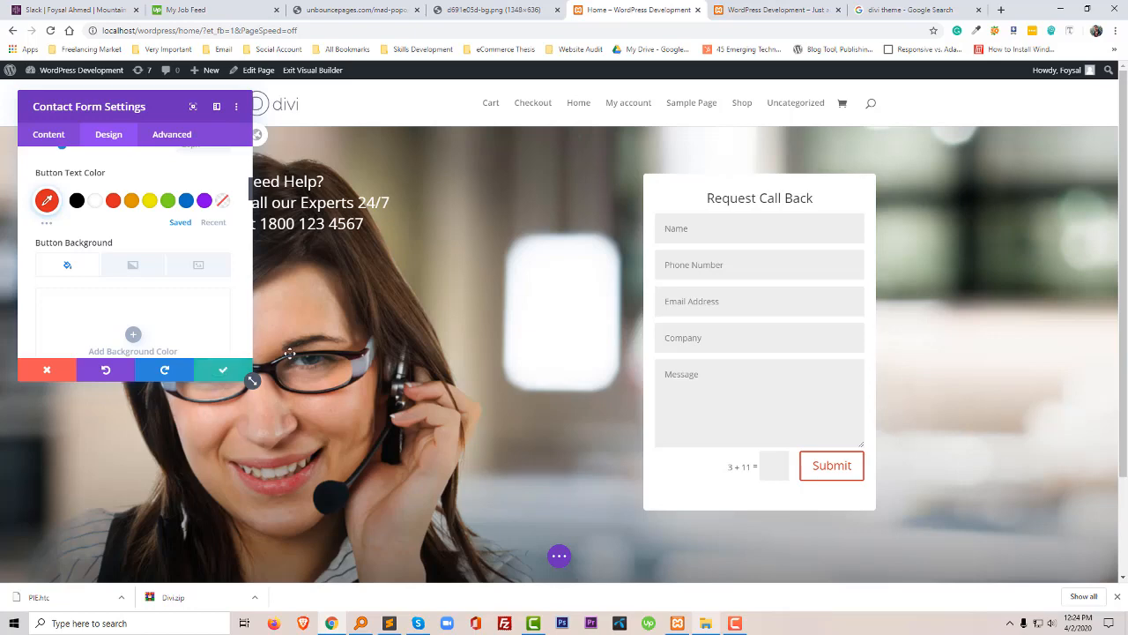
pyautogui.click(486, 449)
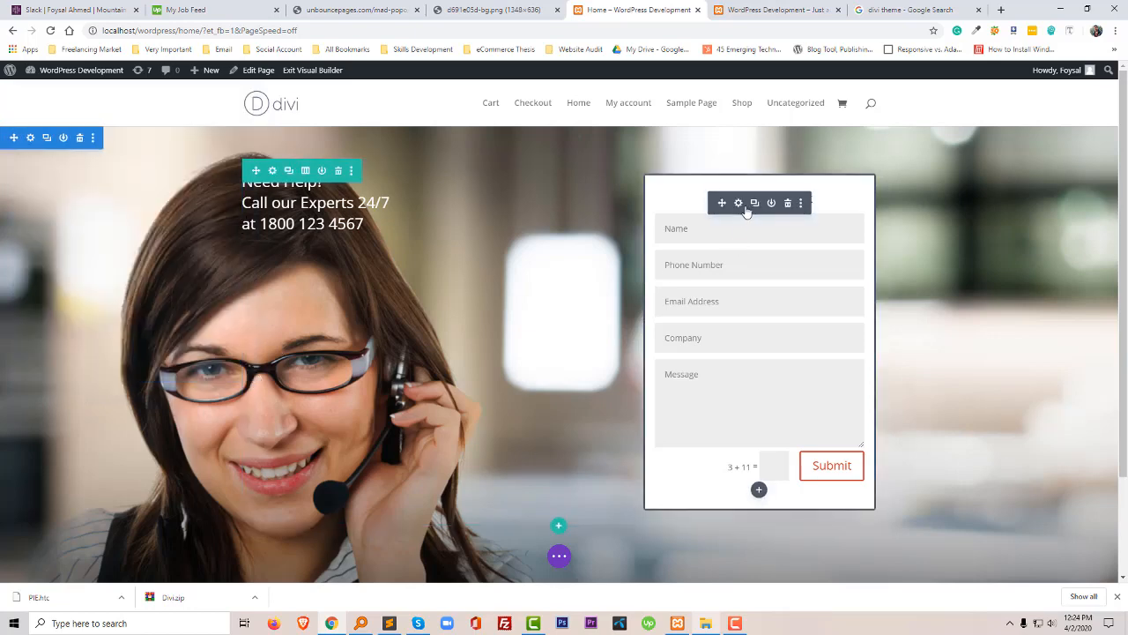
# - Insert a Social Media Follow module below the contact form and save it
pyautogui.click(758, 490)
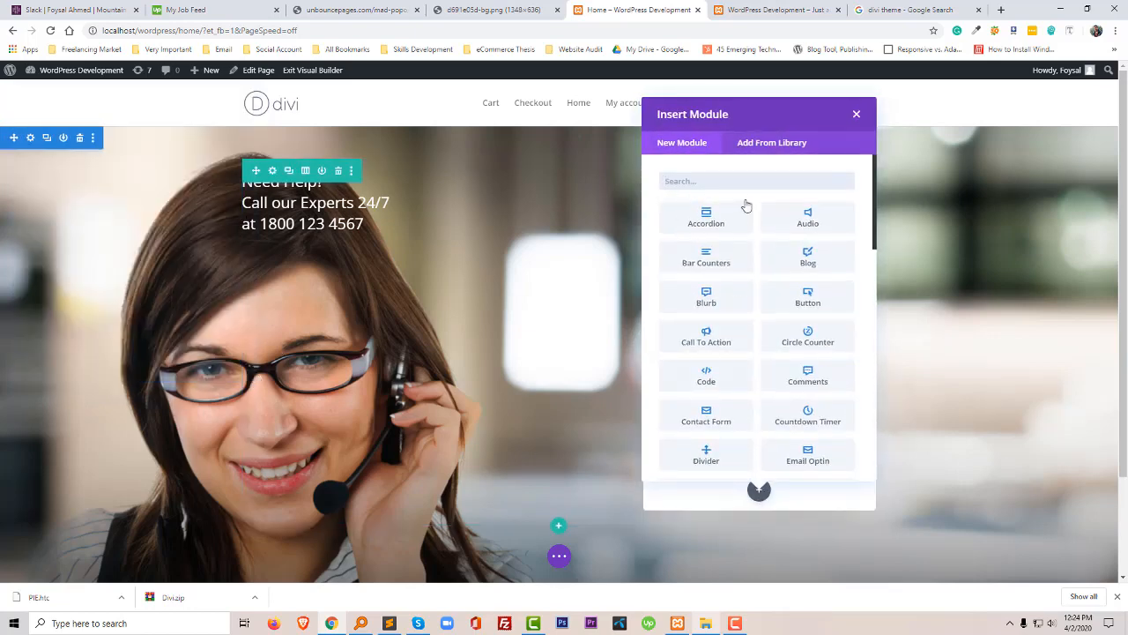
pyautogui.write('soc')
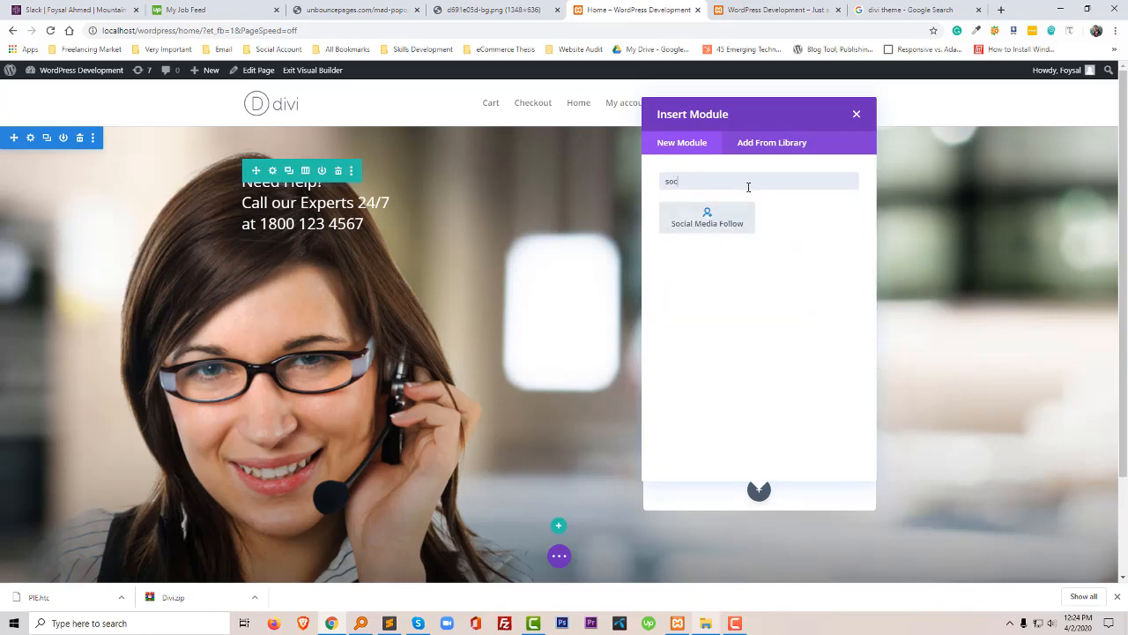
pyautogui.click(708, 220)
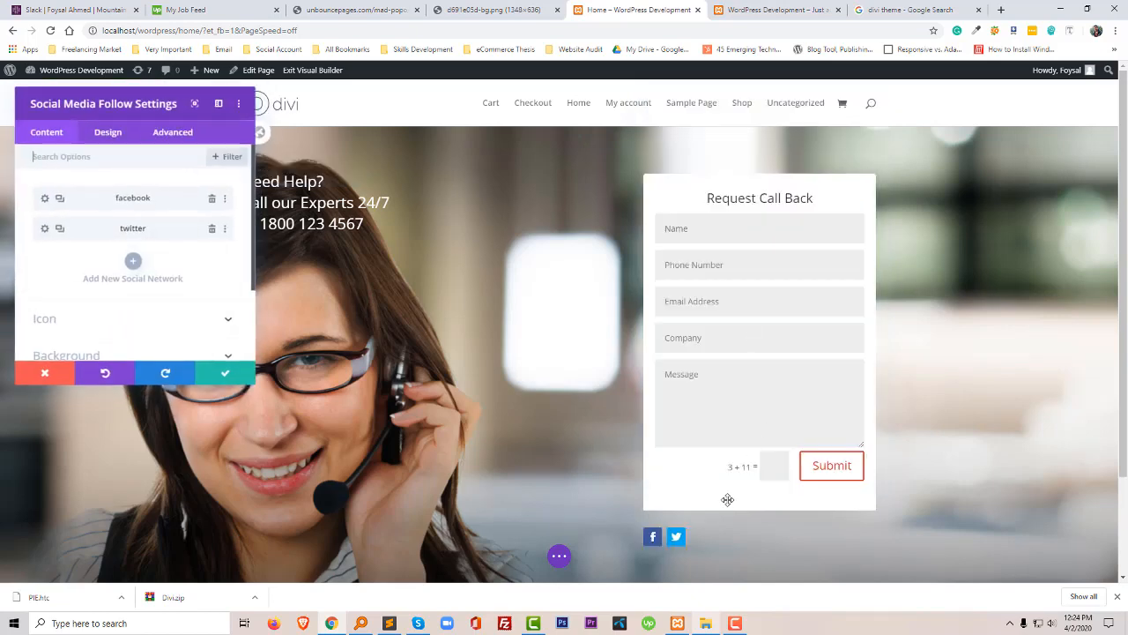
pyautogui.click(223, 375)
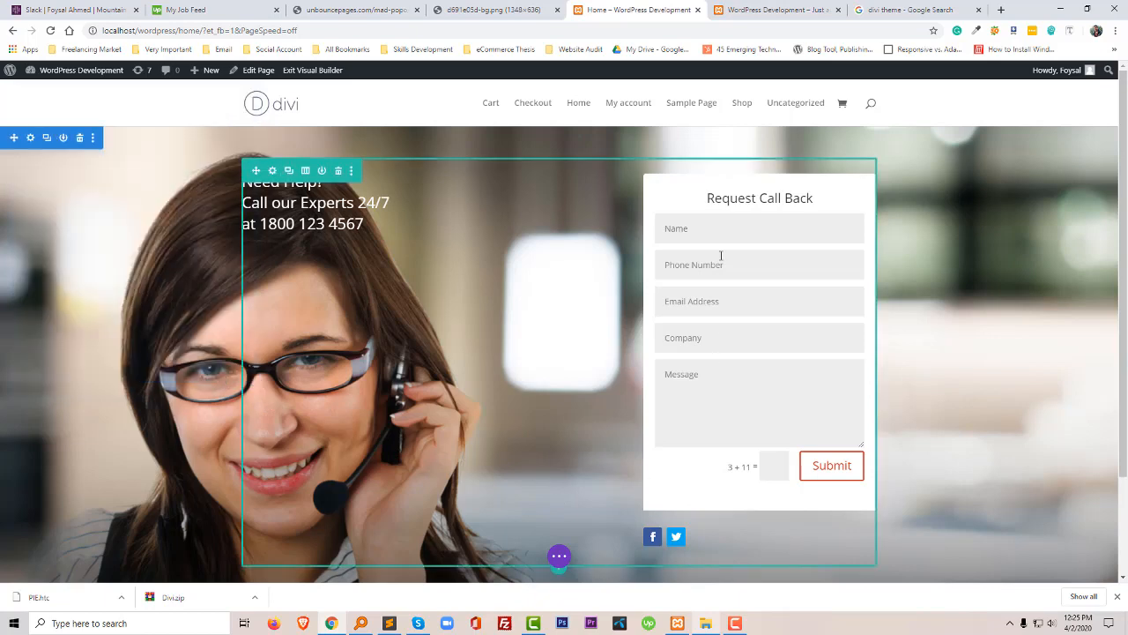
# - Give the row's second column a white #FFFFFF background color and save the column settings
pyautogui.click(272, 170)
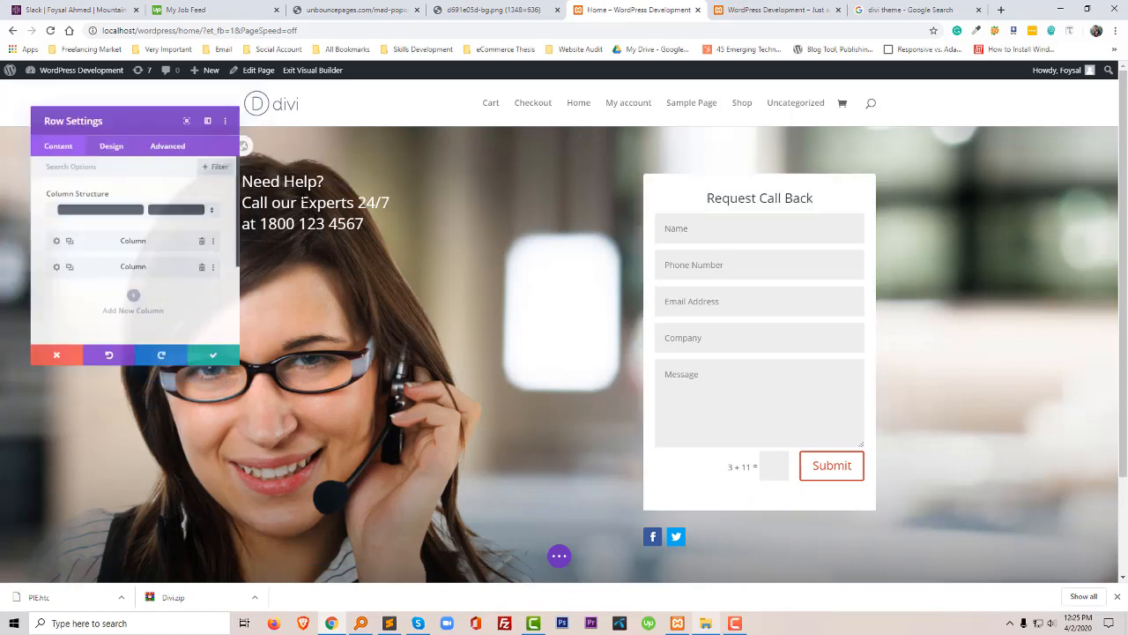
pyautogui.click(47, 270)
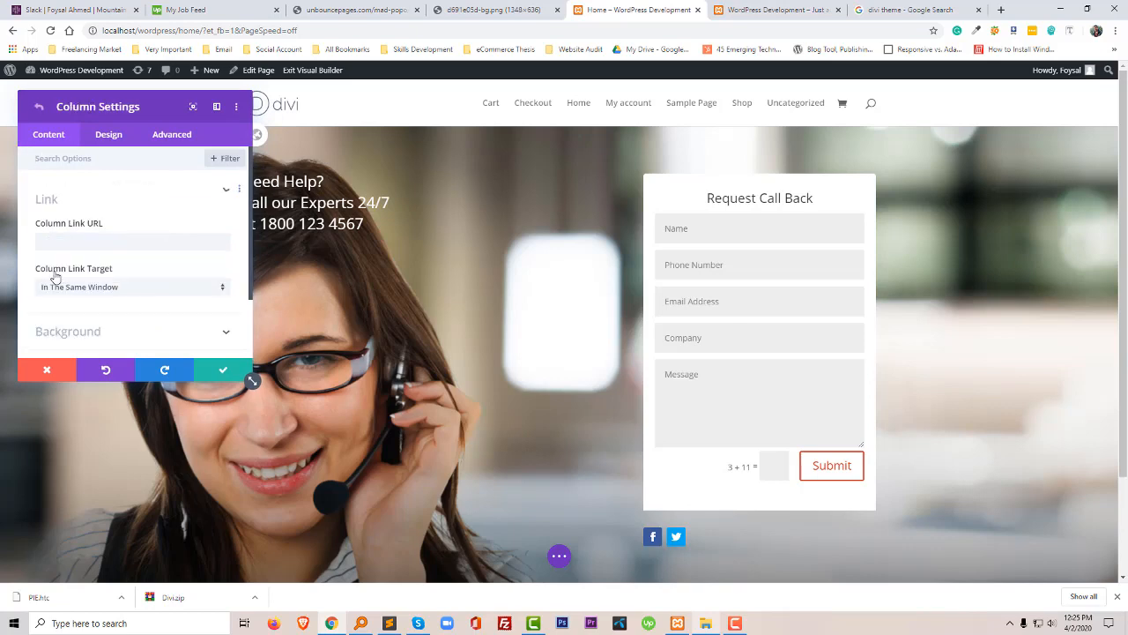
pyautogui.click(106, 137)
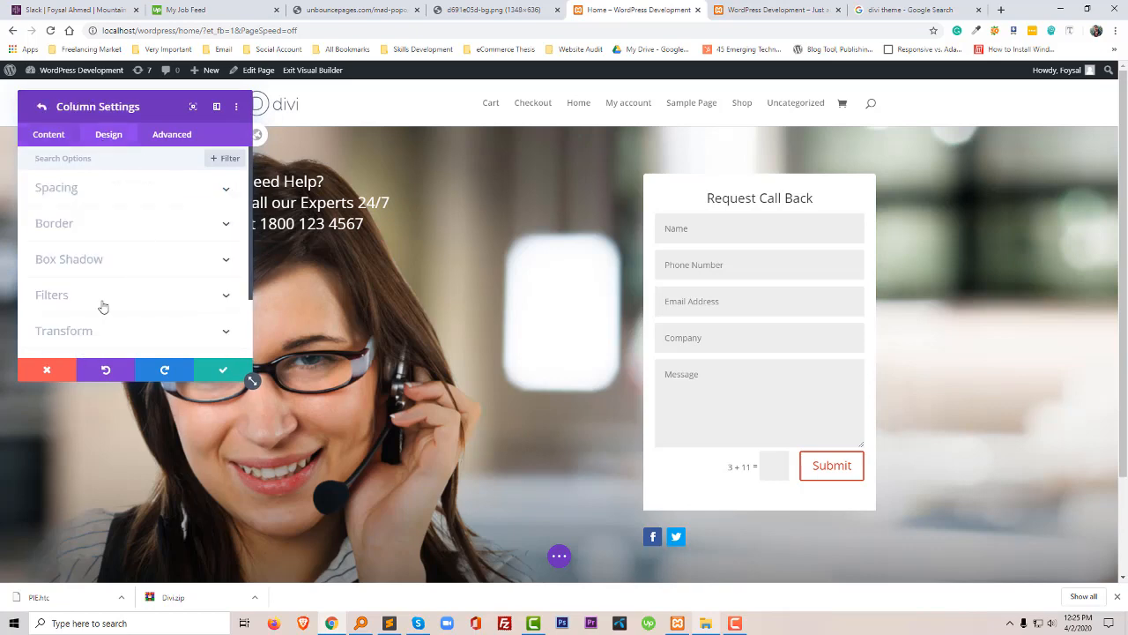
pyautogui.scroll(-2, 82, 289)
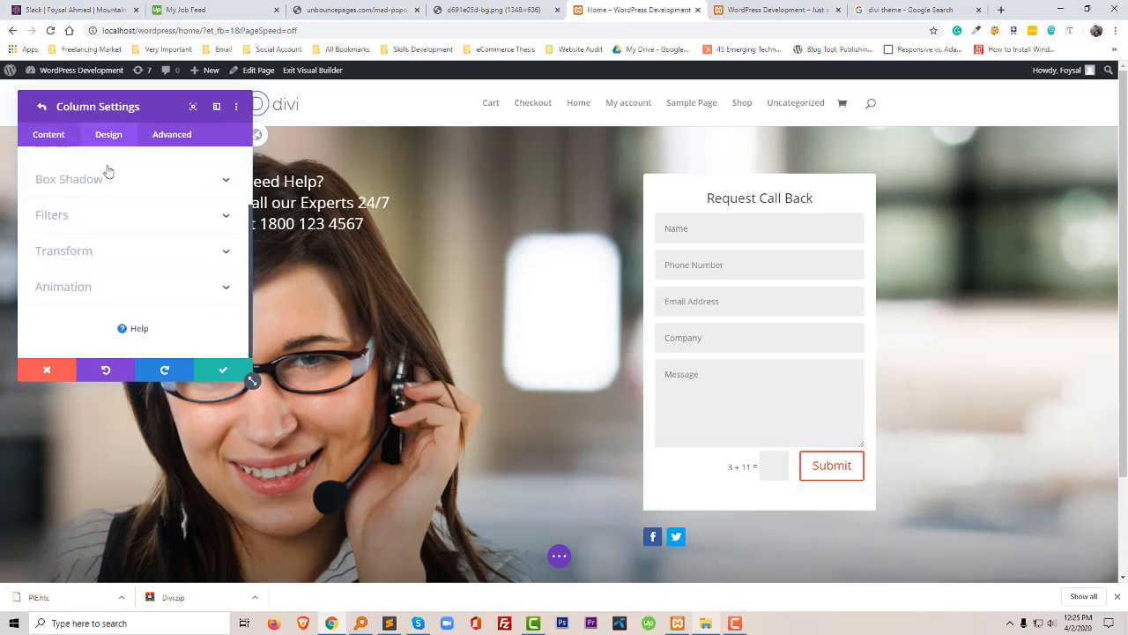
pyautogui.click(56, 135)
pyautogui.scroll(-2, 98, 282)
pyautogui.click(122, 256)
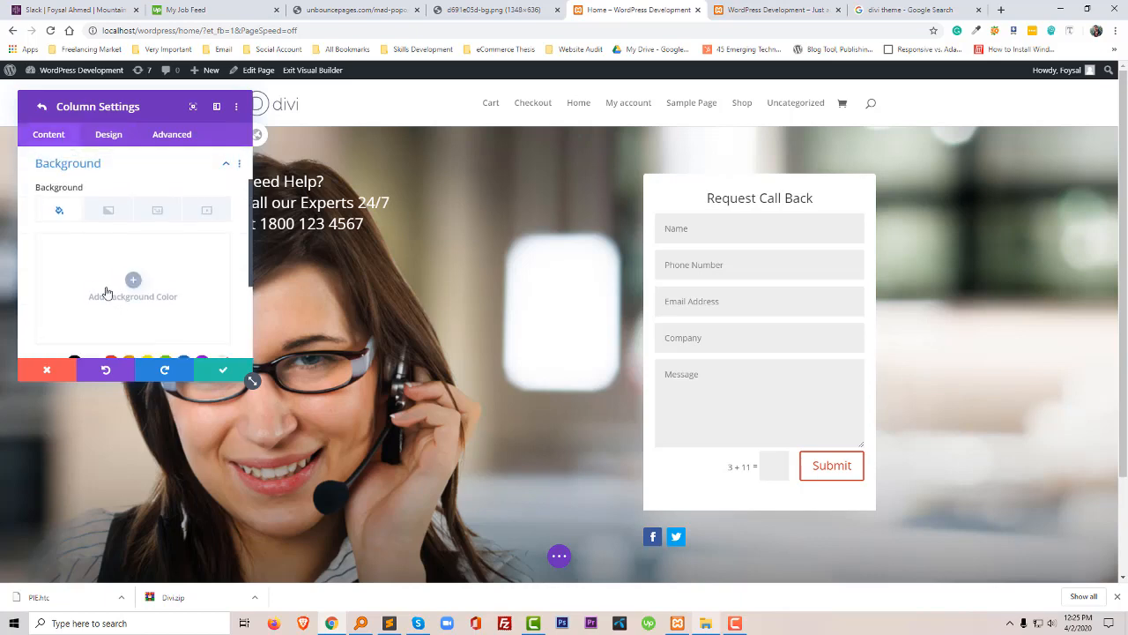
pyautogui.click(133, 280)
pyautogui.scroll(-2, 106, 335)
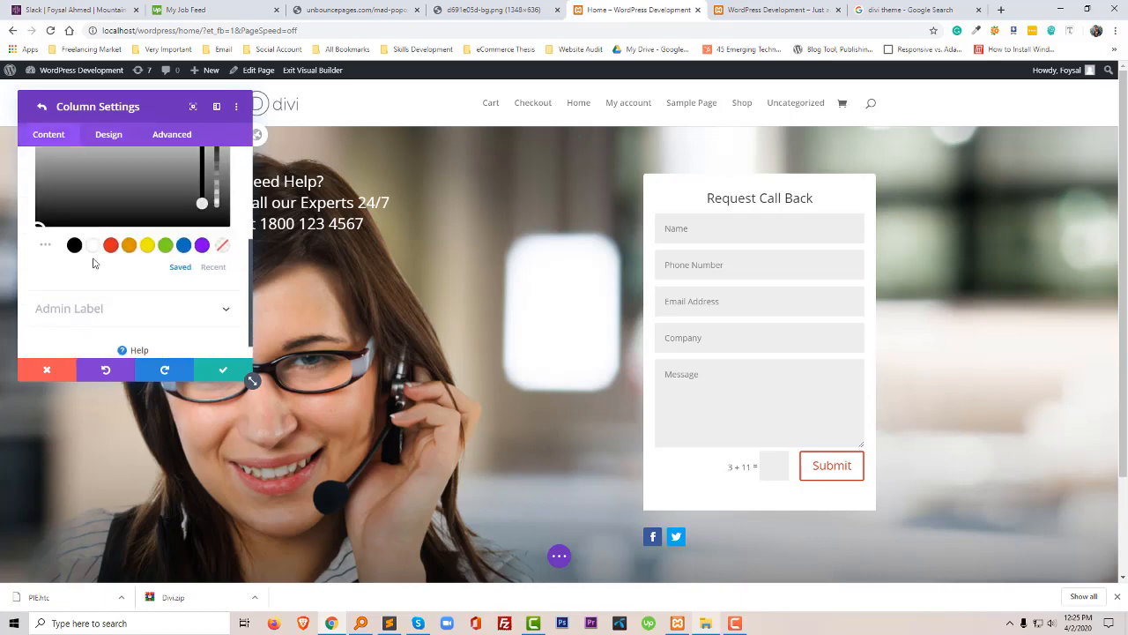
pyautogui.click(92, 245)
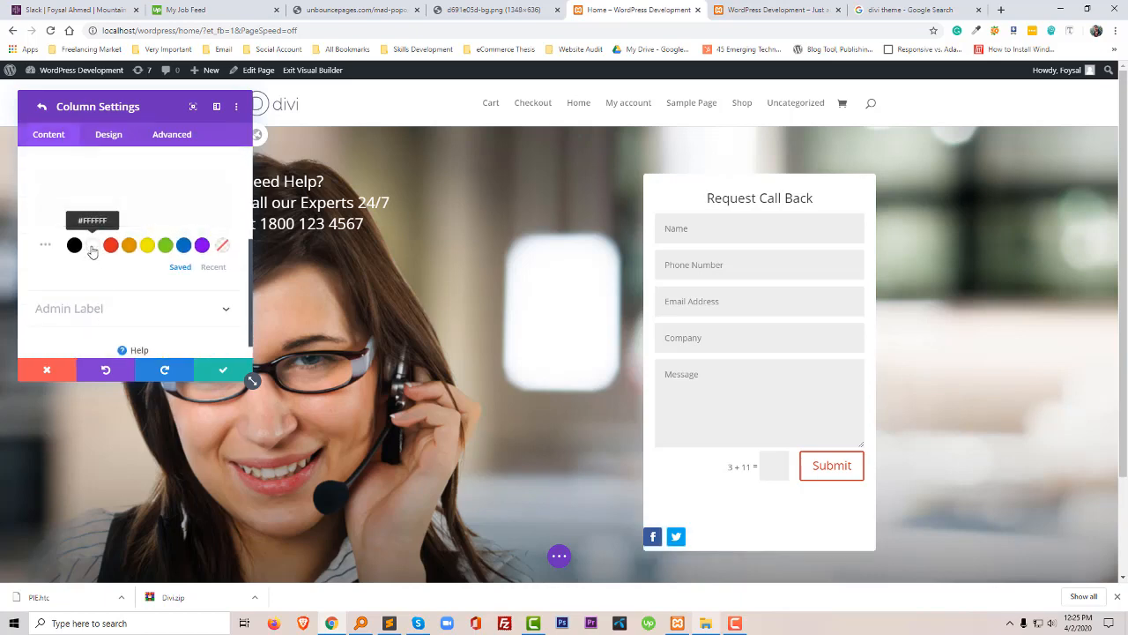
pyautogui.click(219, 370)
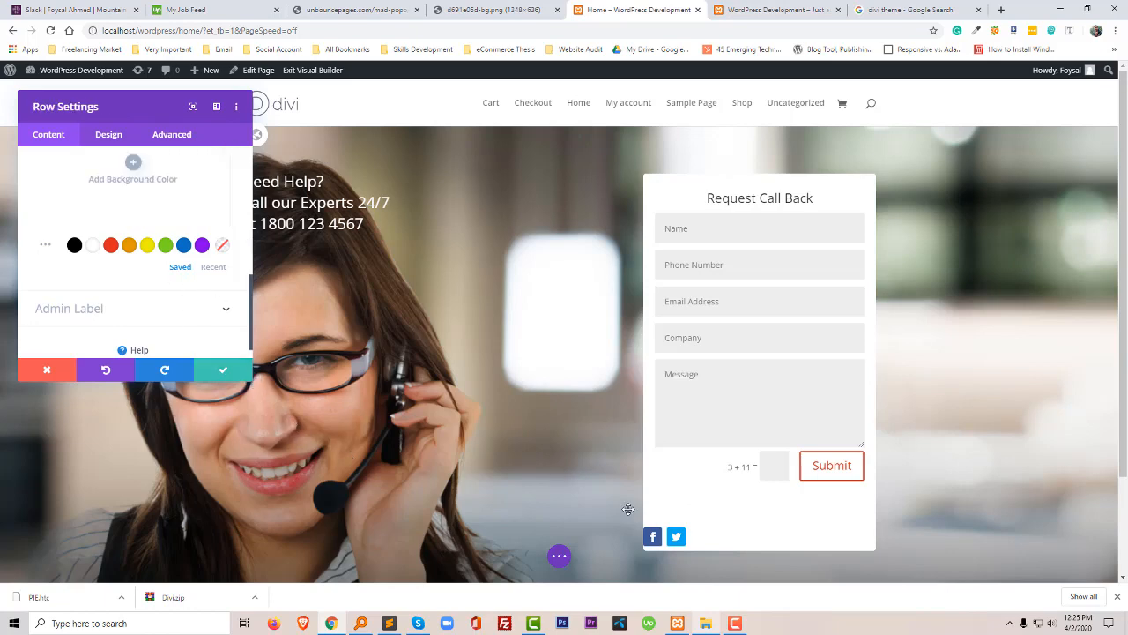
# - Add Pinterest as a new social network in the Social Media Follow module and save the network
pyautogui.click(741, 532)
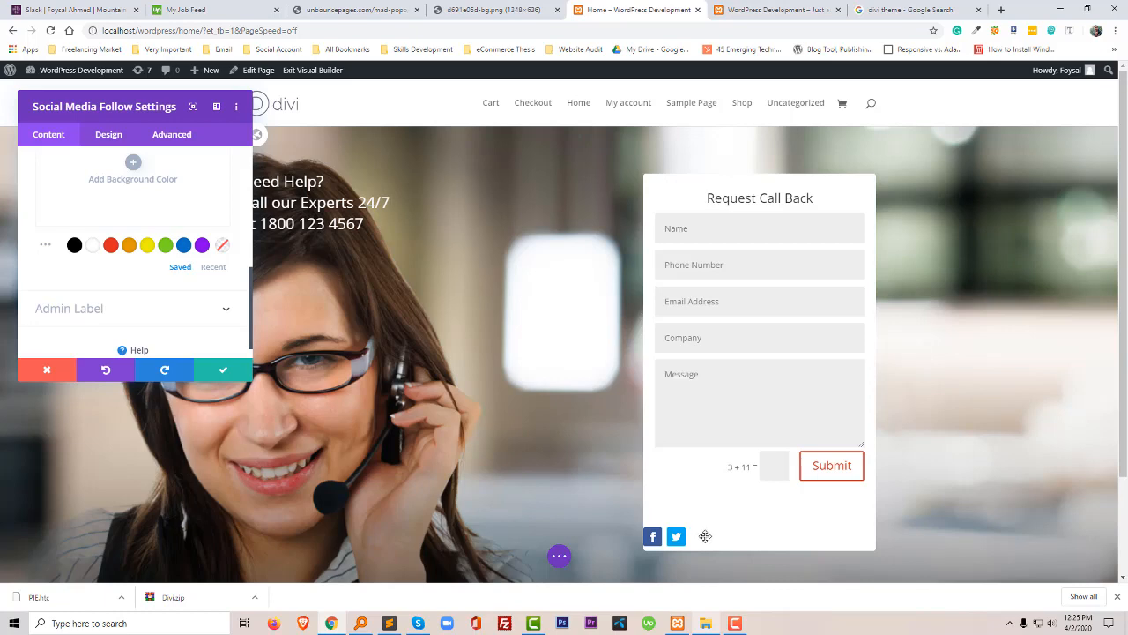
pyautogui.scroll(10, 132, 281)
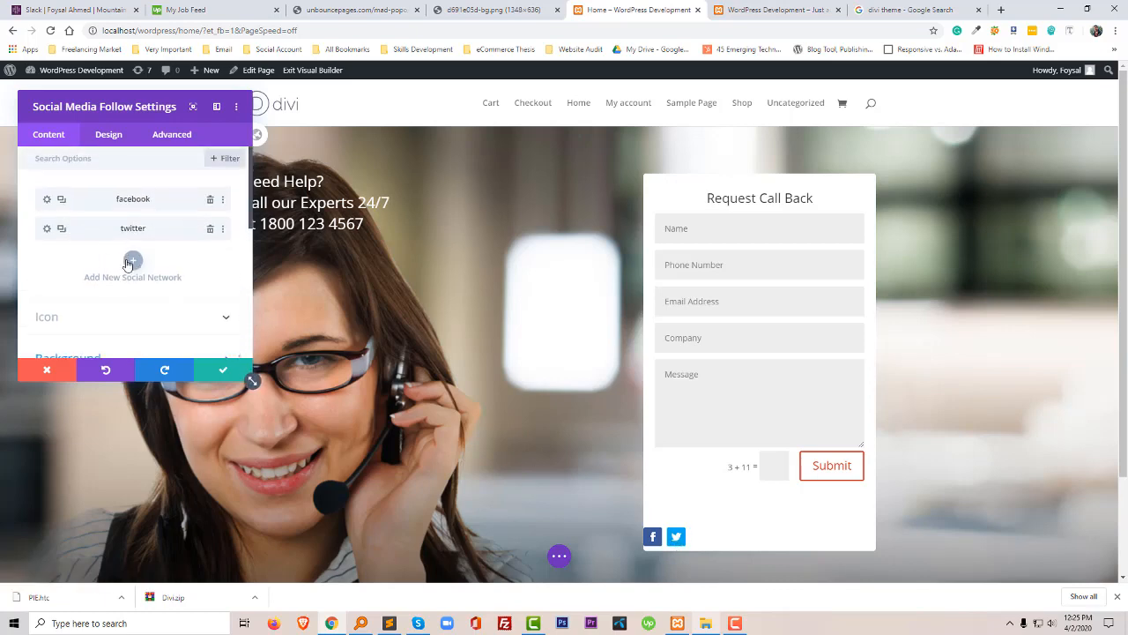
pyautogui.click(133, 260)
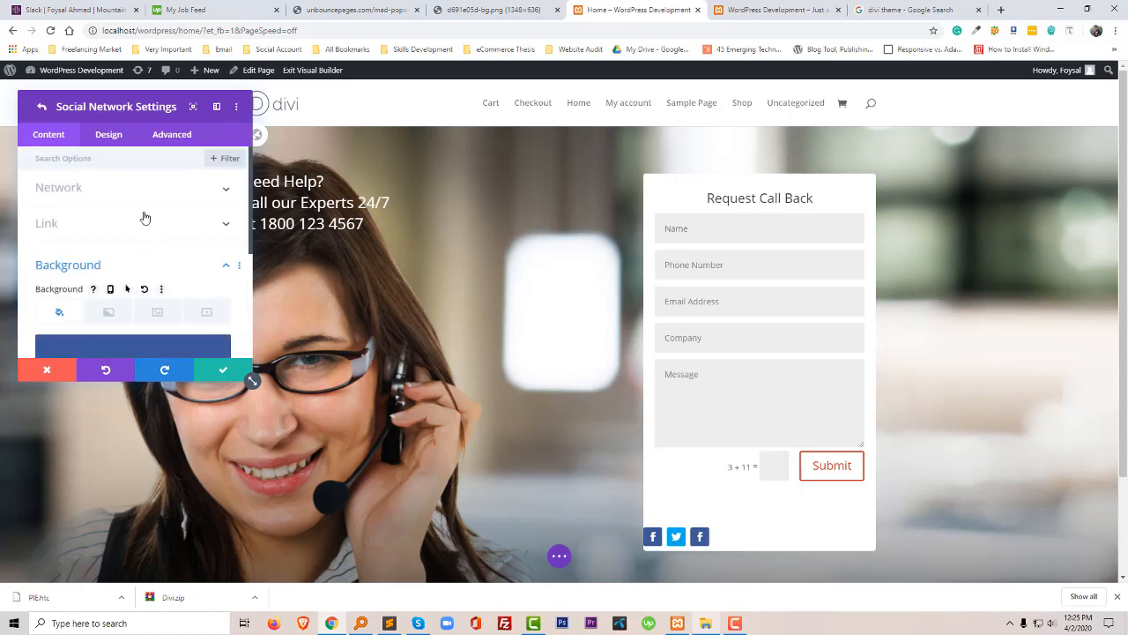
pyautogui.click(150, 189)
pyautogui.click(152, 238)
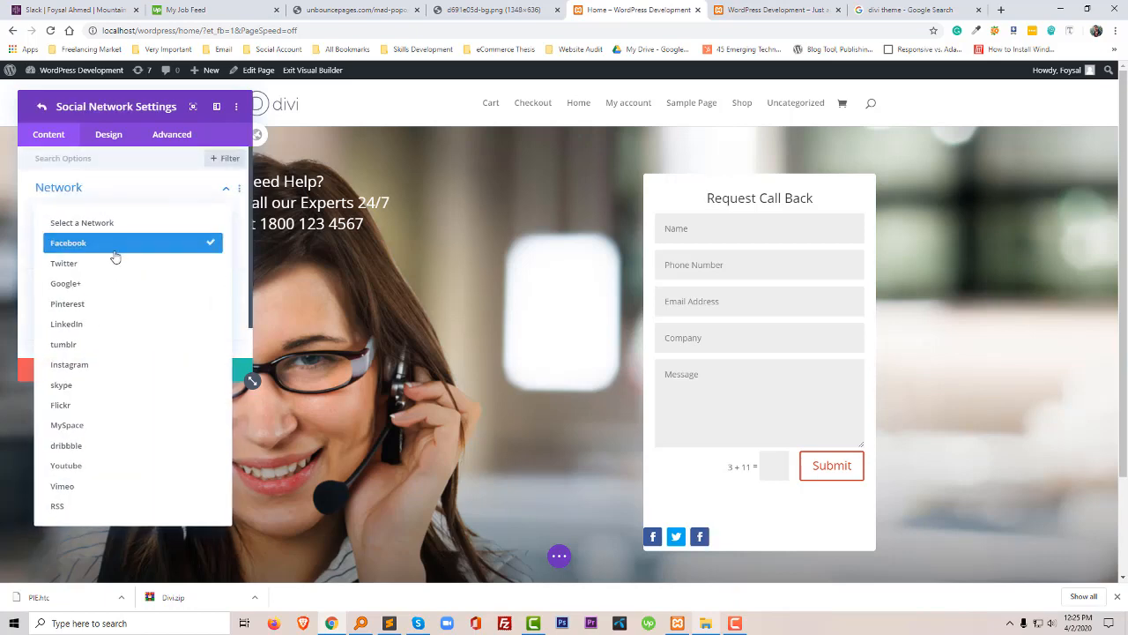
pyautogui.click(115, 313)
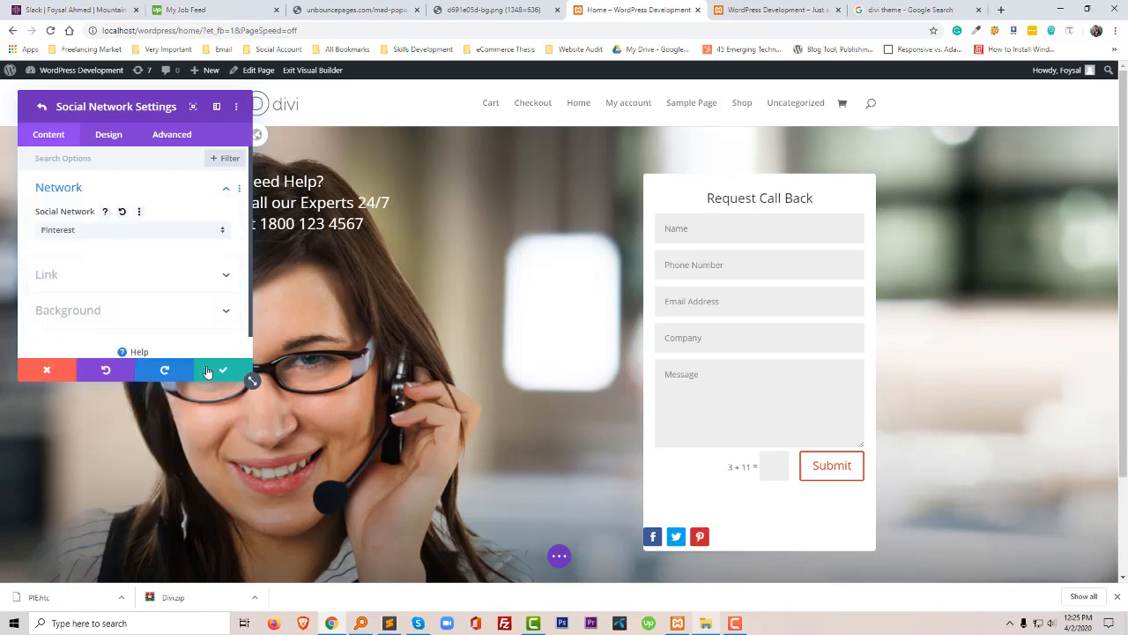
pyautogui.click(212, 370)
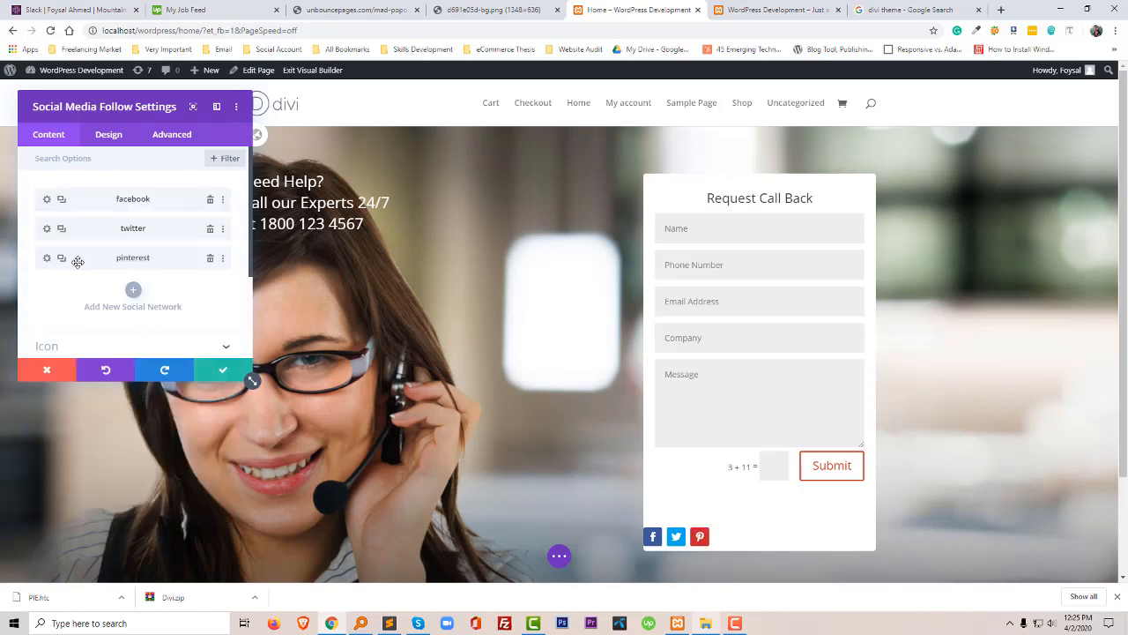
# - Add LinkedIn as another social network in the Social Media Follow module and save the network
pyautogui.click(132, 293)
pyautogui.click(116, 231)
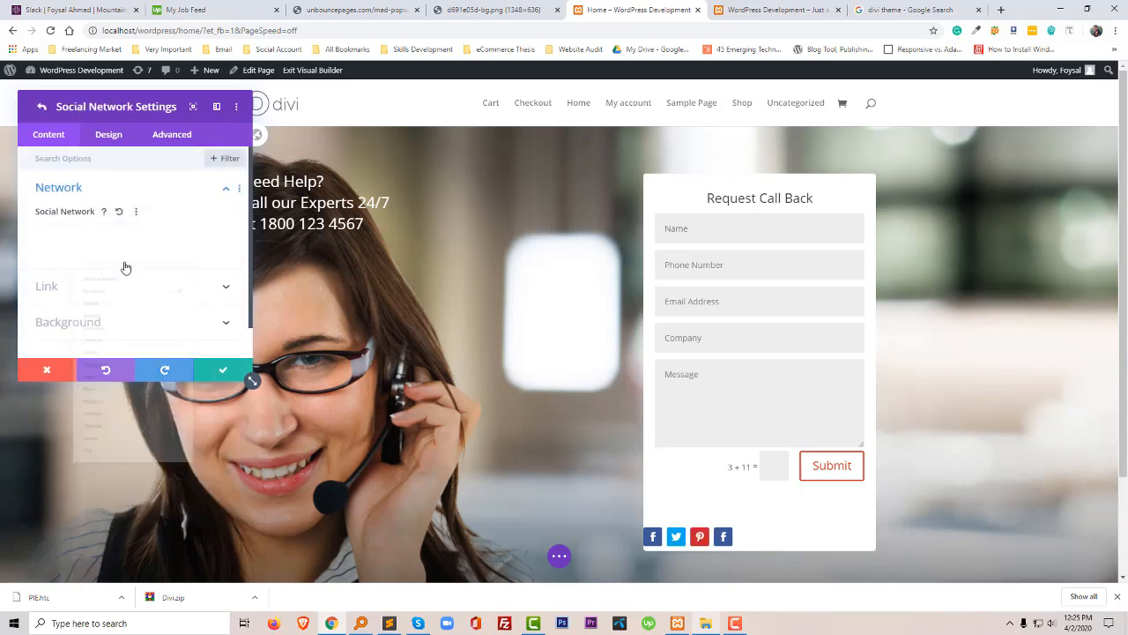
pyautogui.click(137, 332)
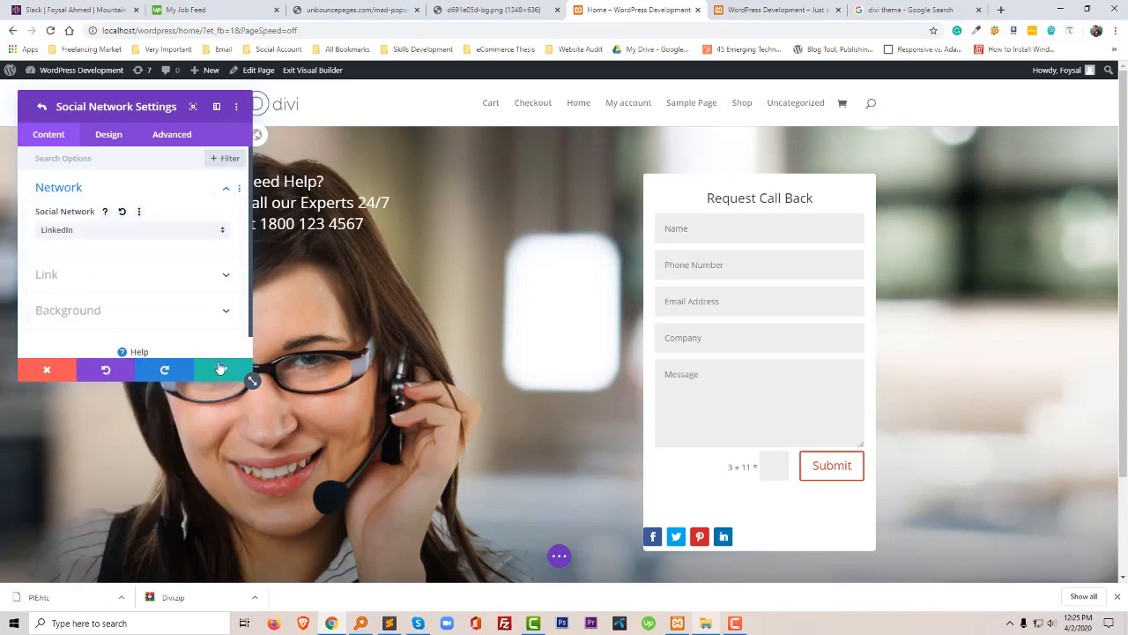
pyautogui.click(223, 369)
# - Set the Social Media Follow module's alignment to center
pyautogui.click(112, 141)
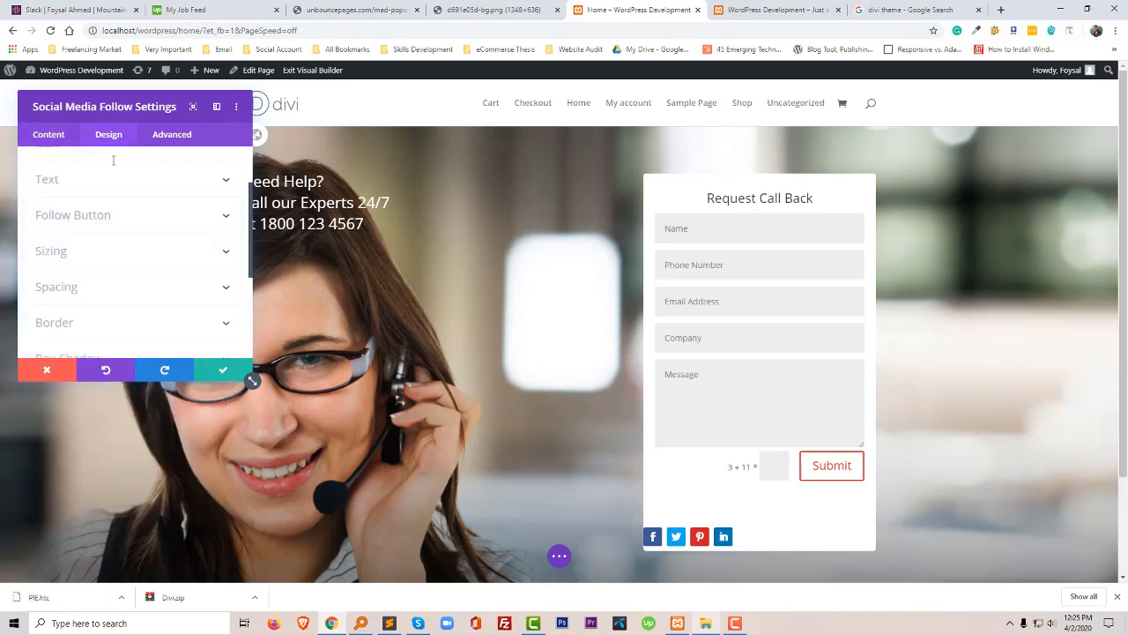
pyautogui.click(116, 192)
pyautogui.click(129, 231)
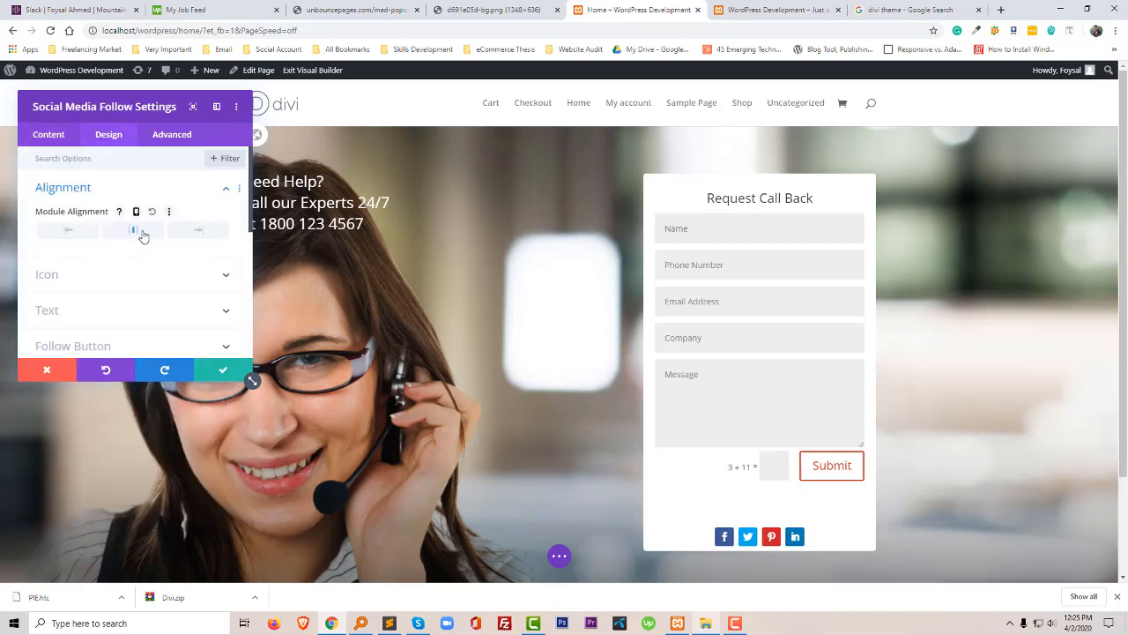
# - Set the Social Media Follow module's bottom padding to 20px and save the module settings
pyautogui.click(159, 141)
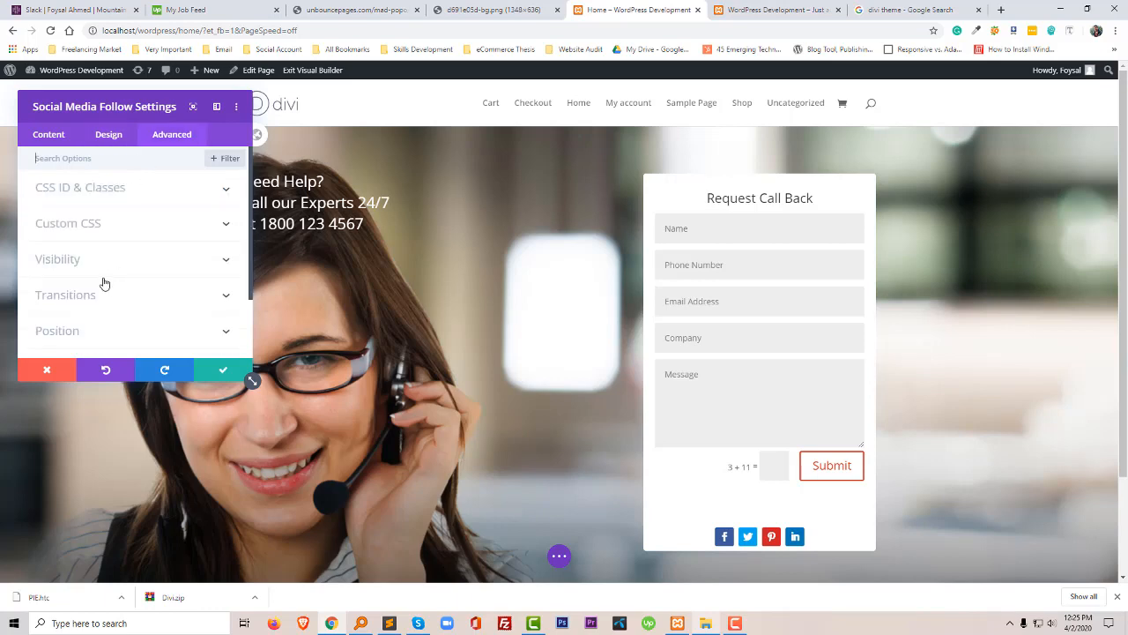
pyautogui.scroll(-1, 99, 266)
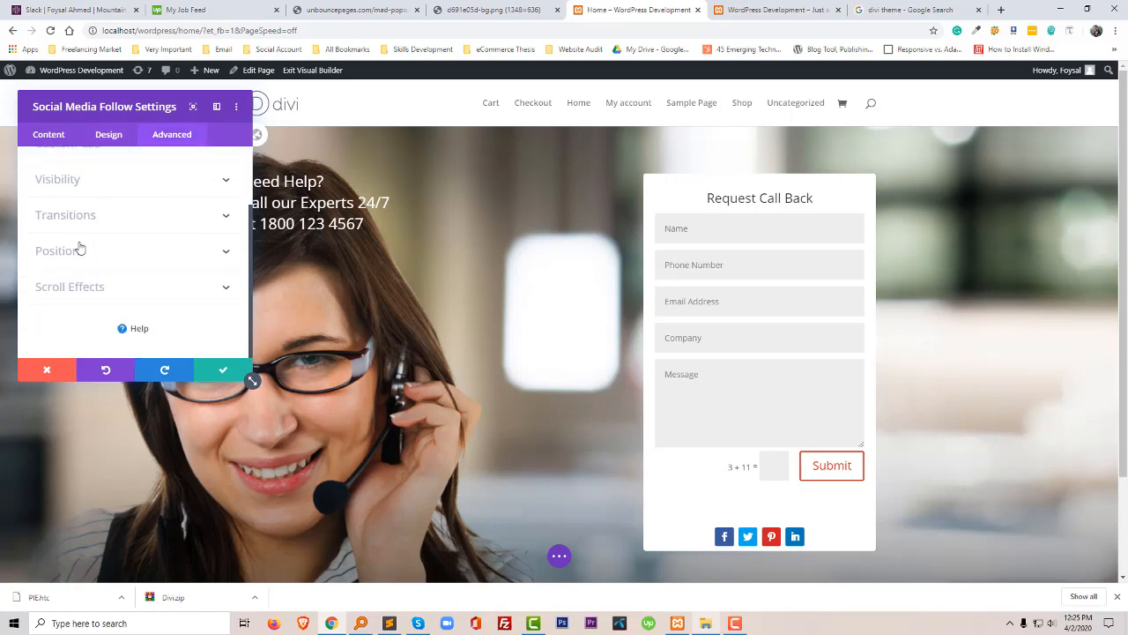
pyautogui.click(106, 134)
pyautogui.scroll(-2, 104, 284)
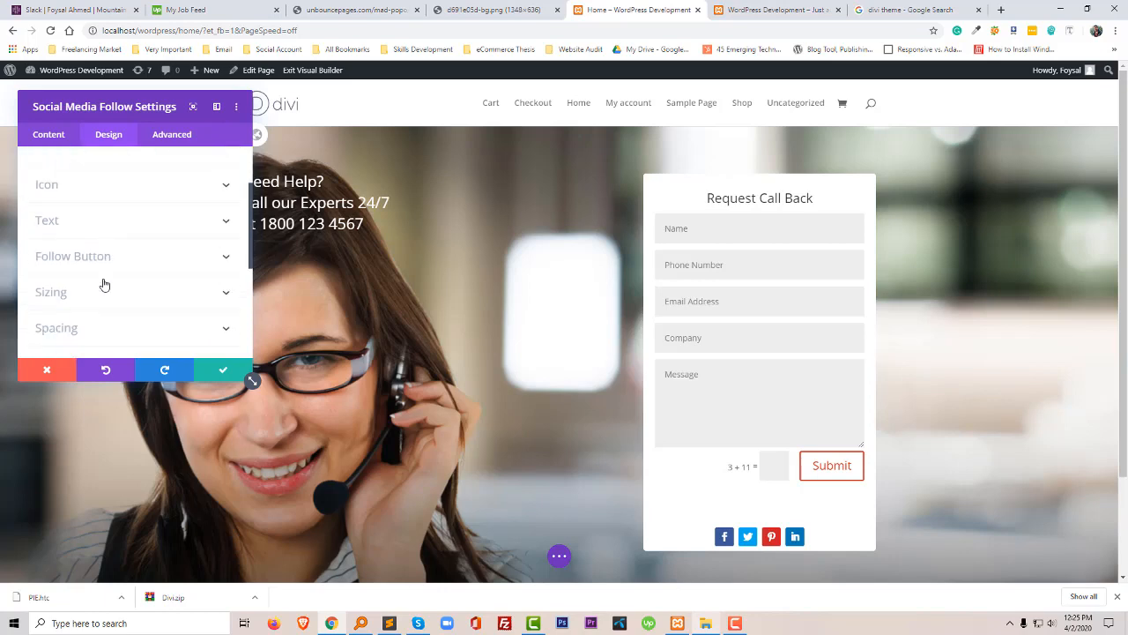
pyautogui.scroll(-1, 104, 284)
pyautogui.click(106, 247)
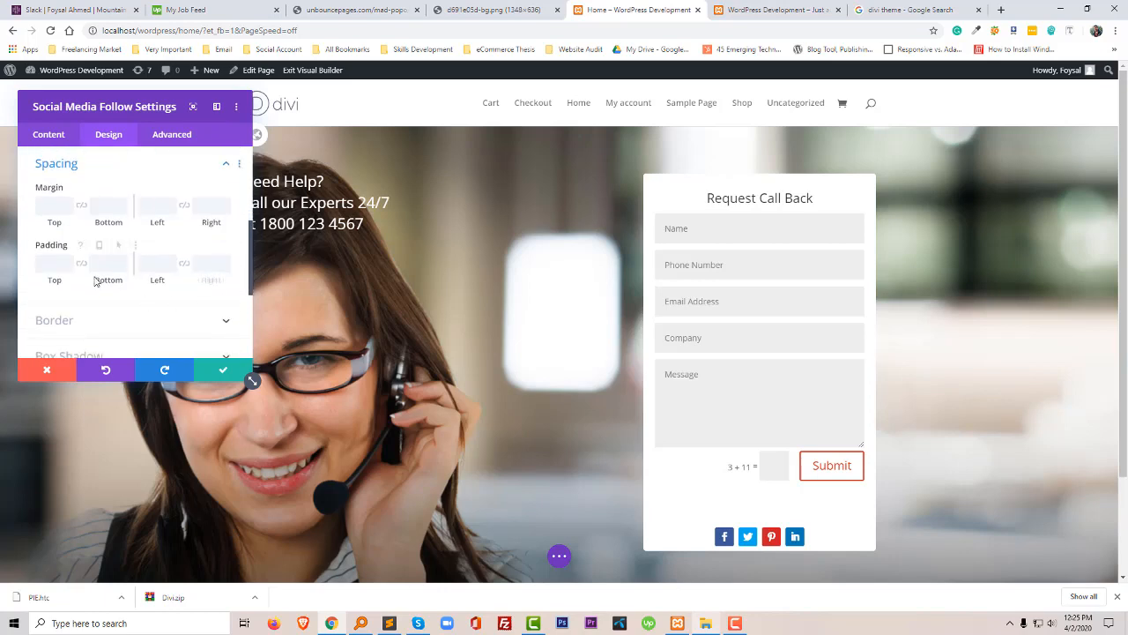
pyautogui.click(84, 267)
pyautogui.click(100, 263)
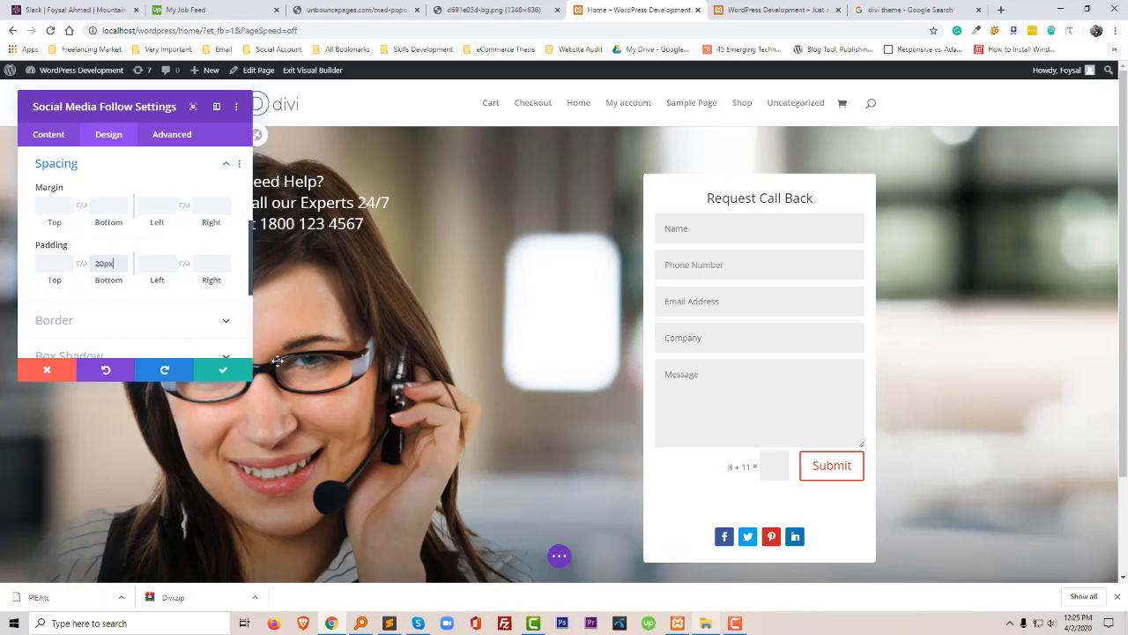
pyautogui.click(237, 375)
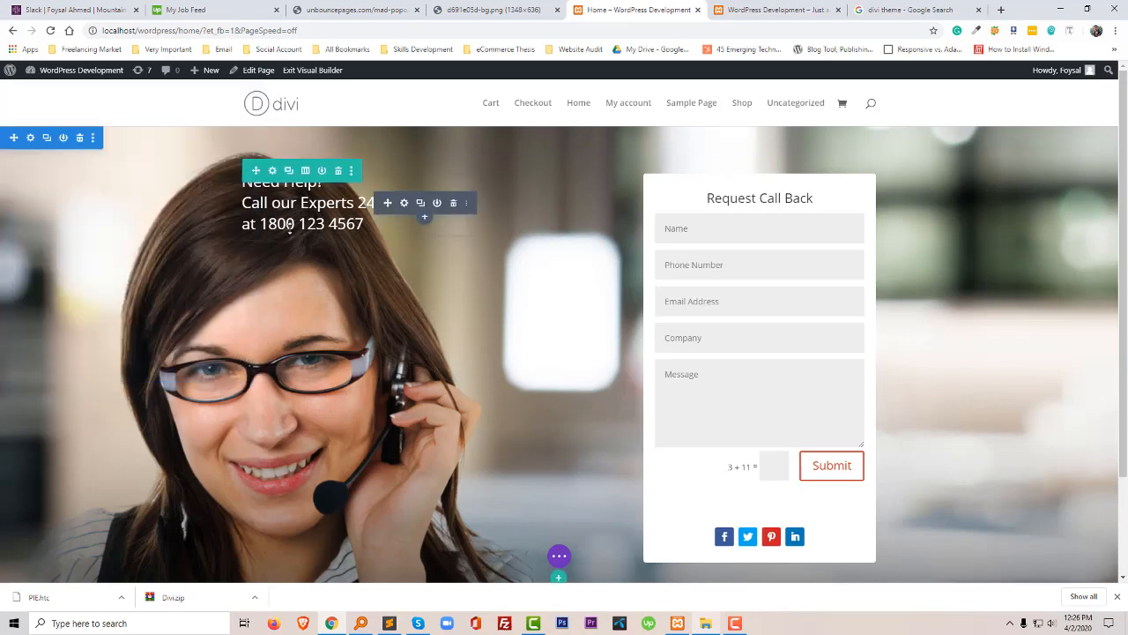
pyautogui.click(405, 203)
pyautogui.click(105, 137)
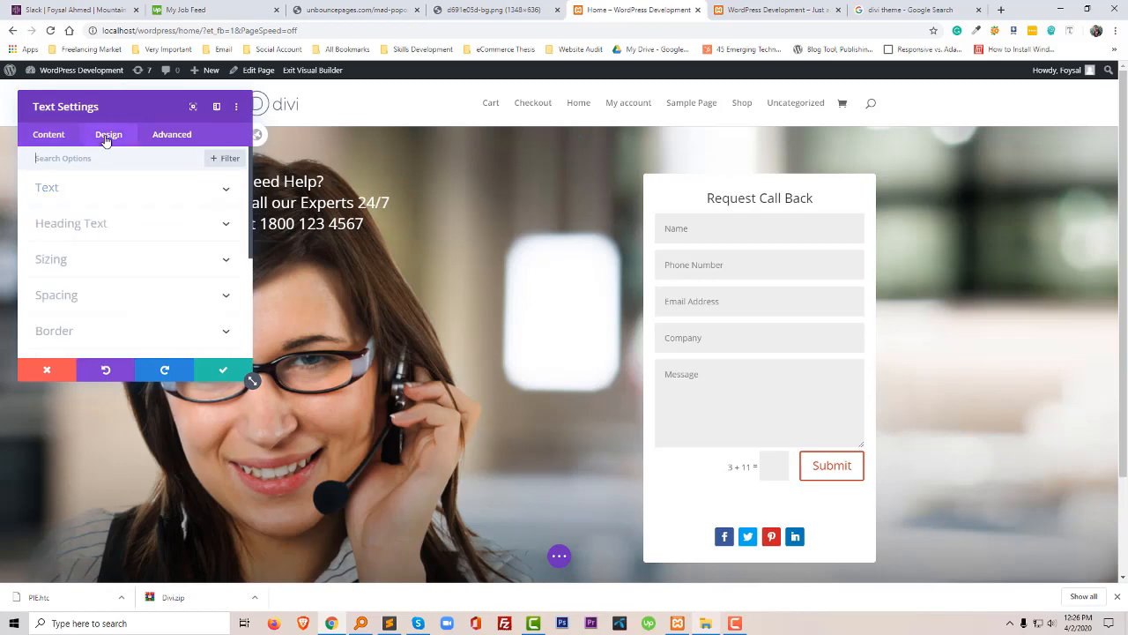
pyautogui.click(54, 139)
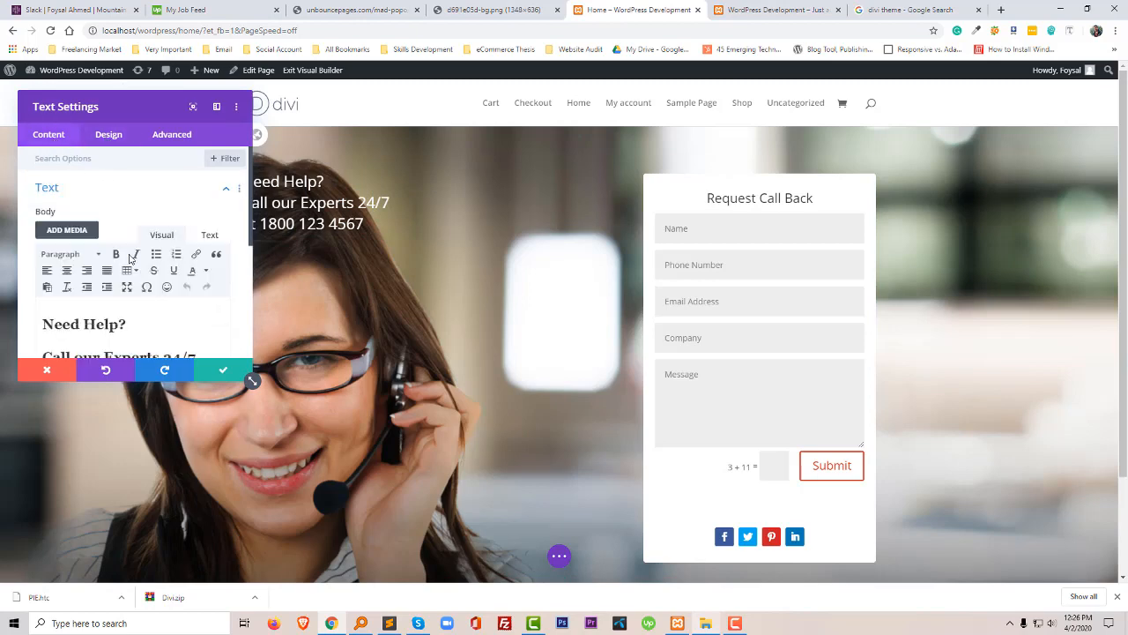
pyautogui.click(222, 370)
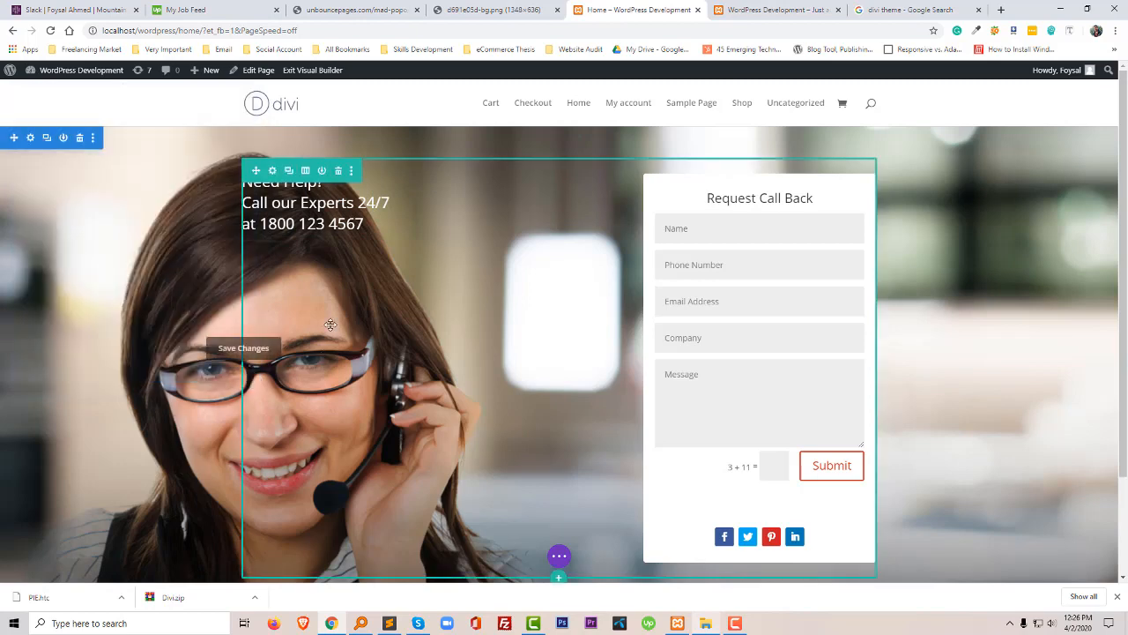
# - Look through the section's background image options and its design settings
pyautogui.click(30, 137)
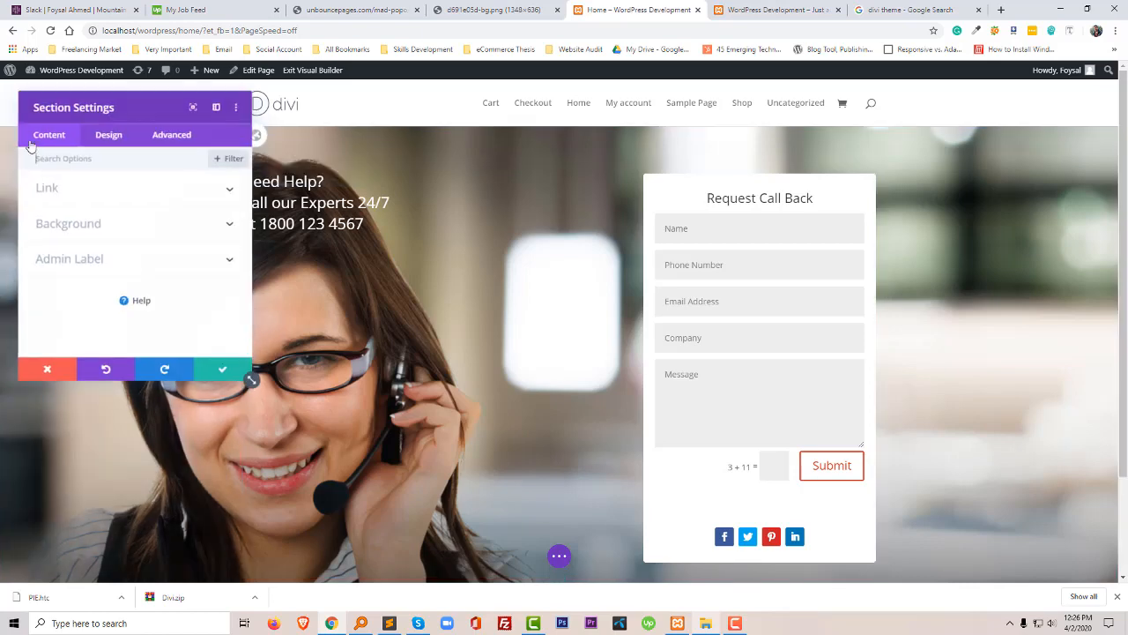
pyautogui.click(71, 224)
pyautogui.scroll(-3, 79, 238)
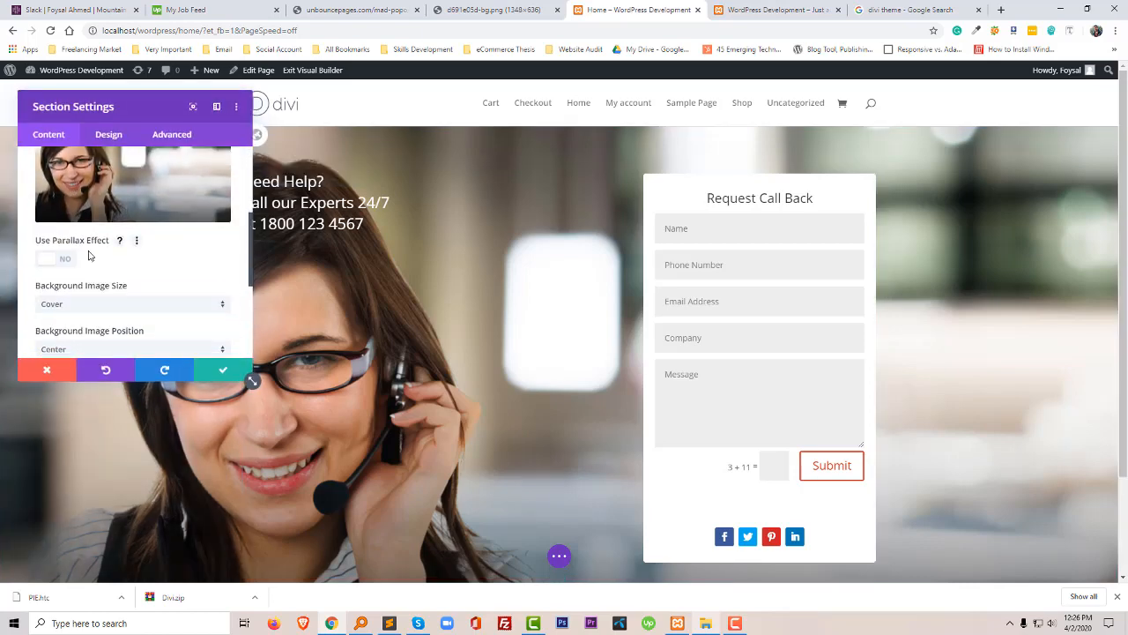
pyautogui.scroll(-1, 88, 260)
pyautogui.scroll(-3, 82, 269)
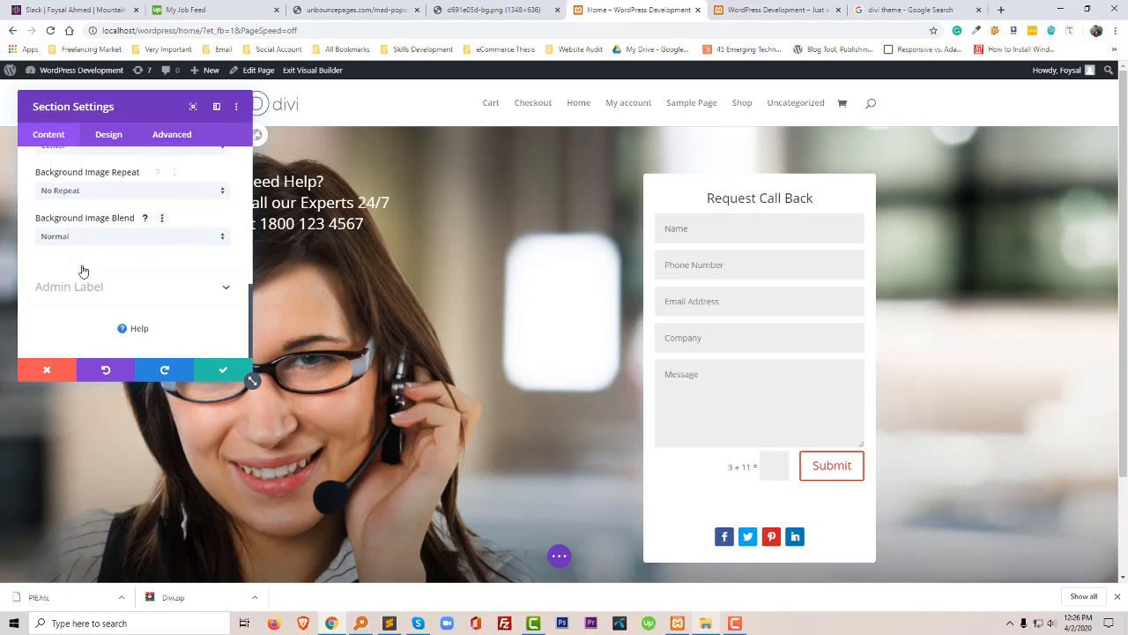
pyautogui.click(107, 138)
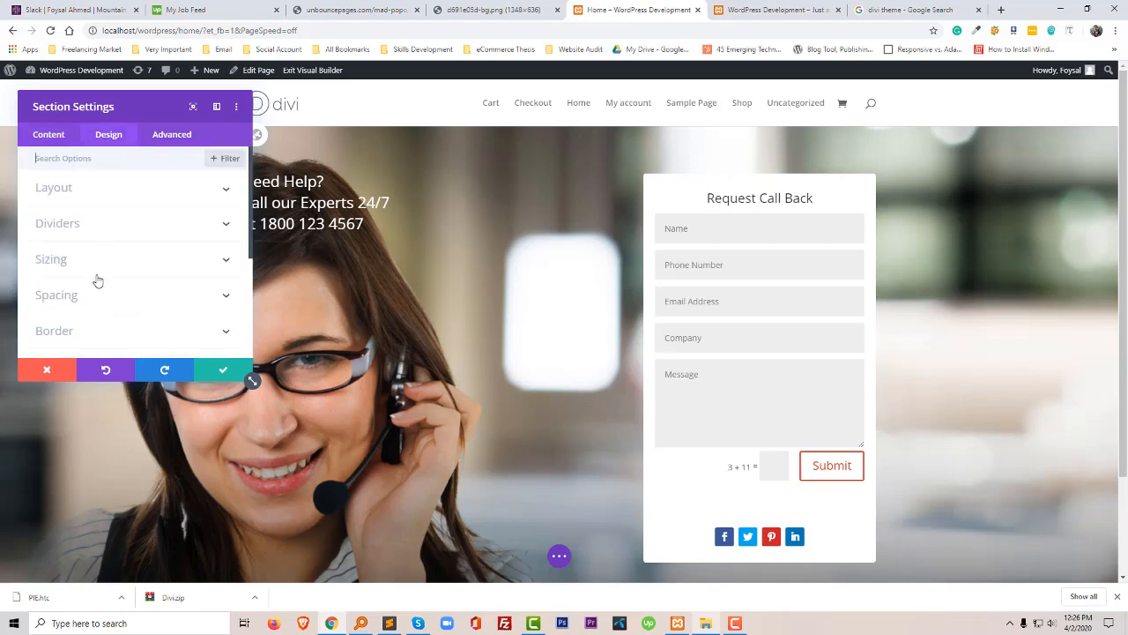
pyautogui.scroll(-3, 126, 255)
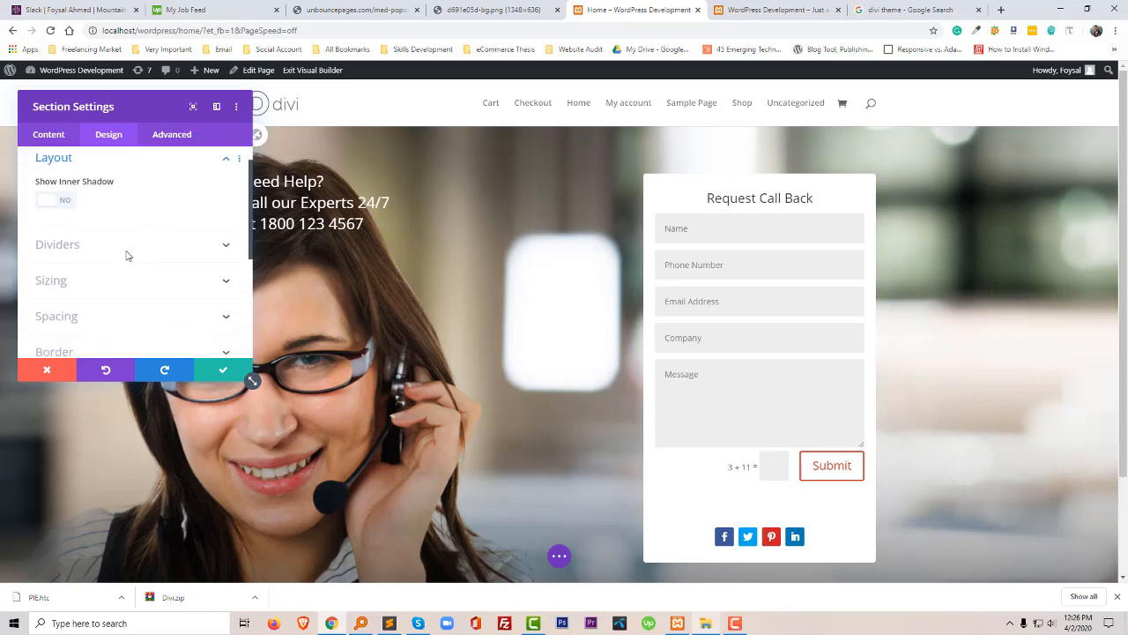
pyautogui.scroll(-1, 88, 247)
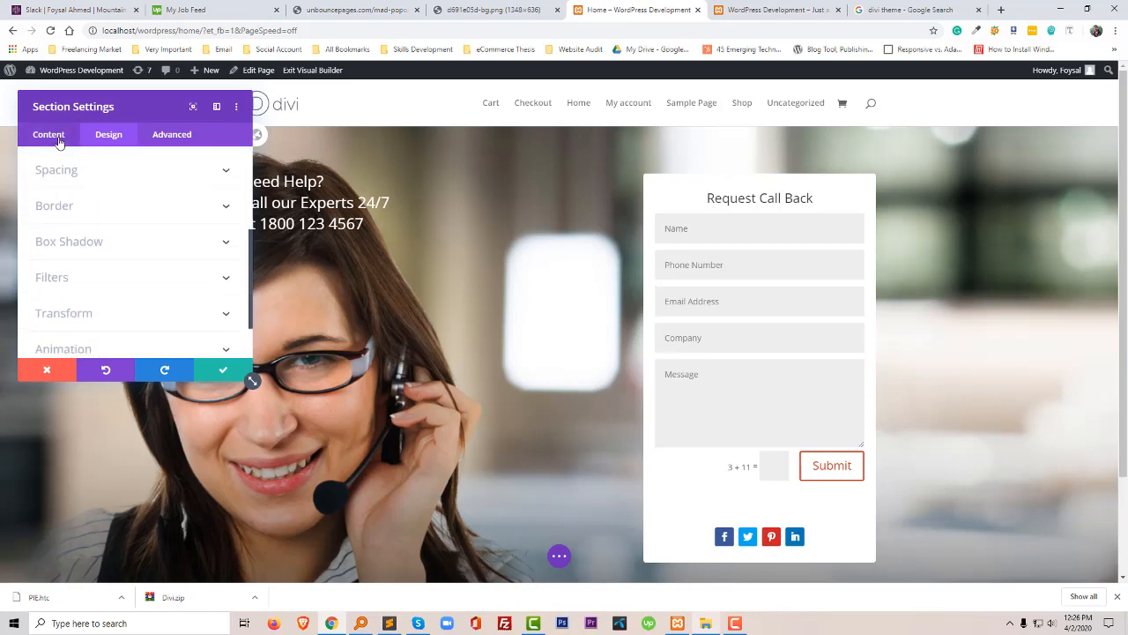
# - Recheck the section's background image options and review its advanced settings
pyautogui.click(58, 141)
pyautogui.click(90, 234)
pyautogui.scroll(-3, 101, 264)
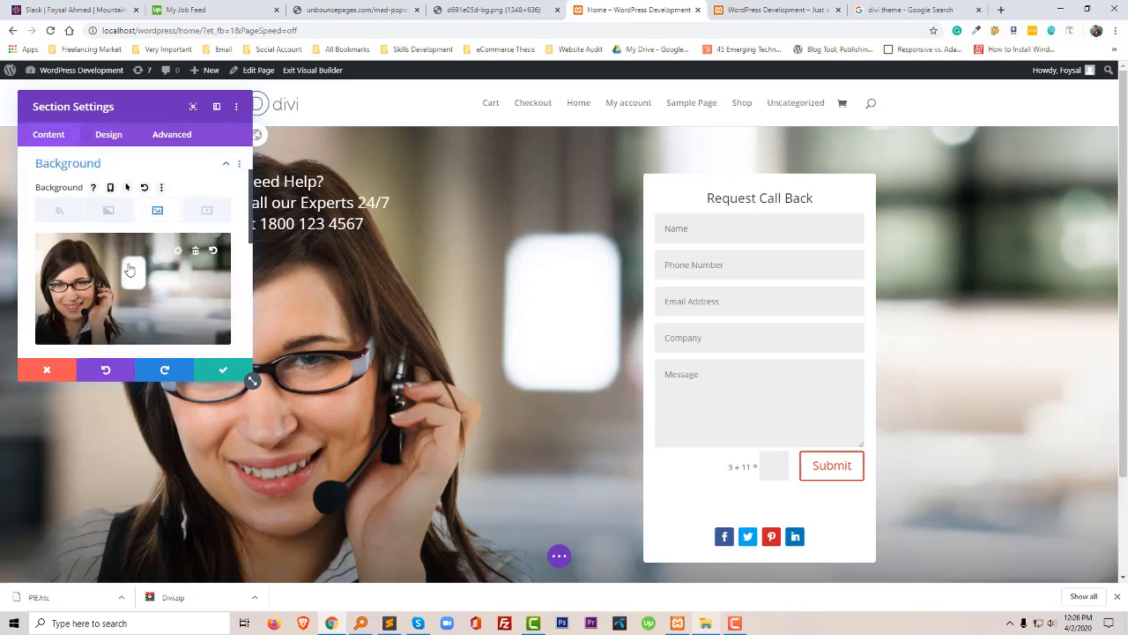
pyautogui.scroll(-3, 103, 277)
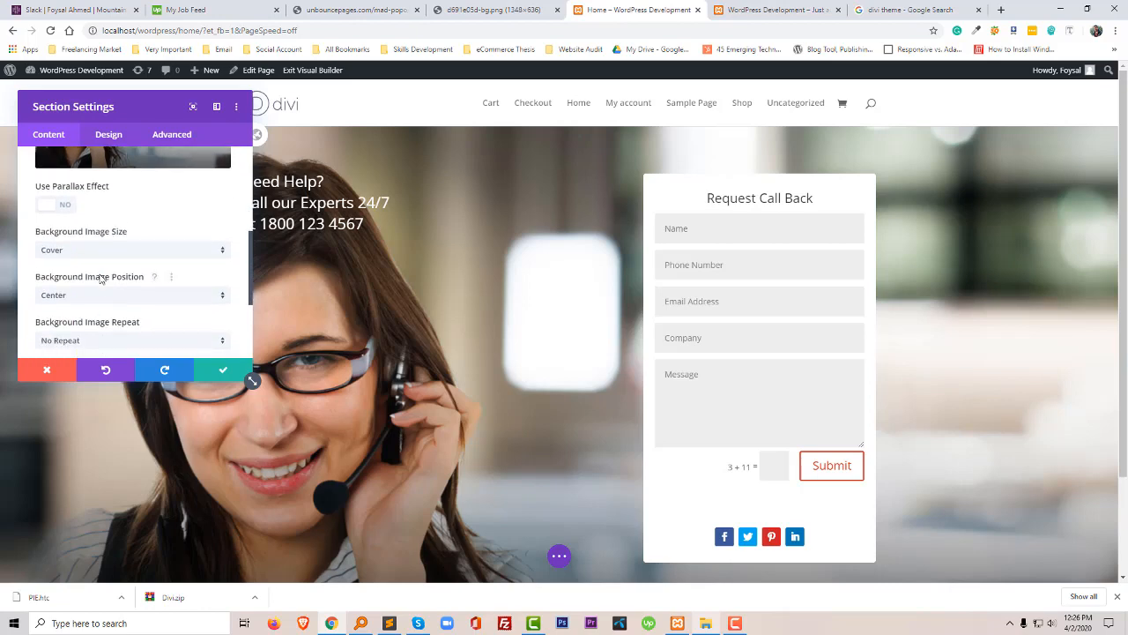
pyautogui.click(100, 289)
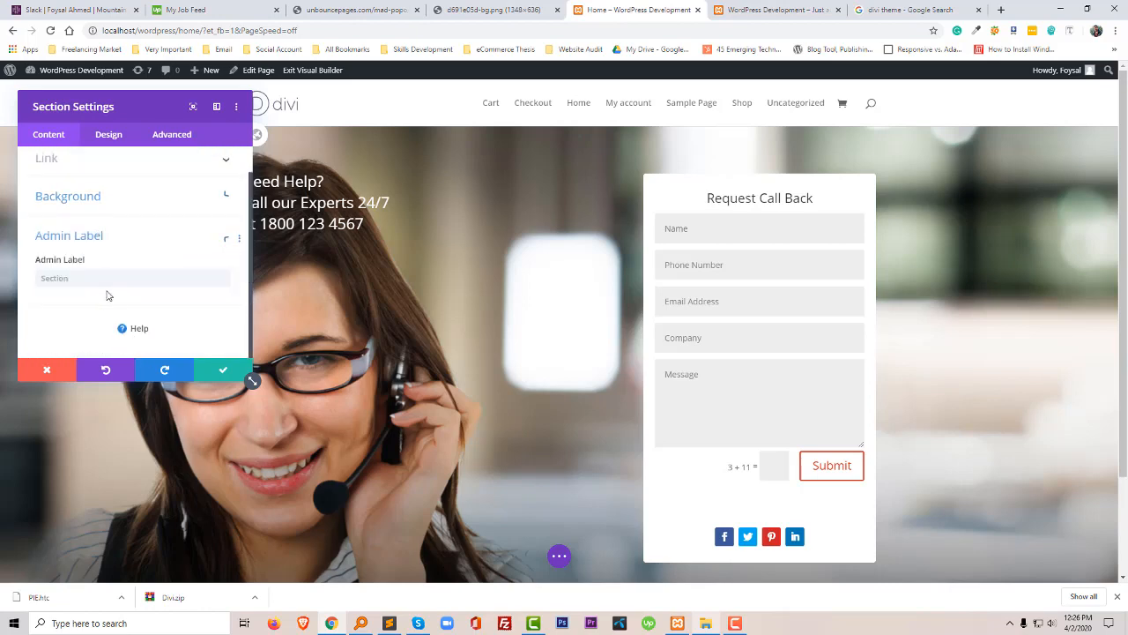
pyautogui.click(163, 137)
pyautogui.scroll(-3, 115, 262)
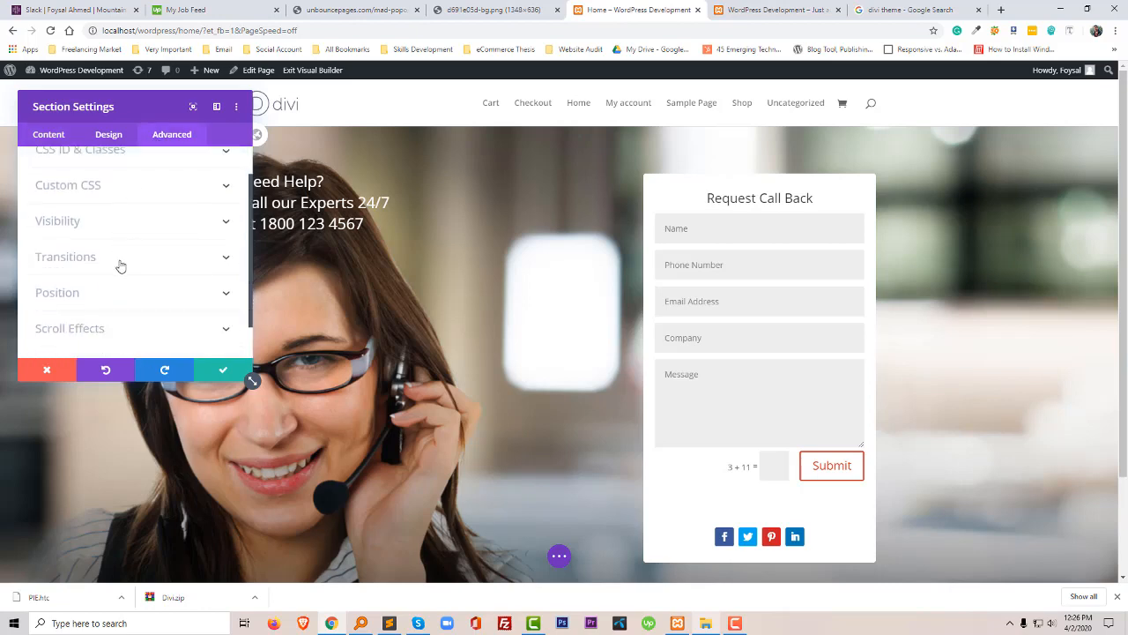
pyautogui.scroll(3, 115, 264)
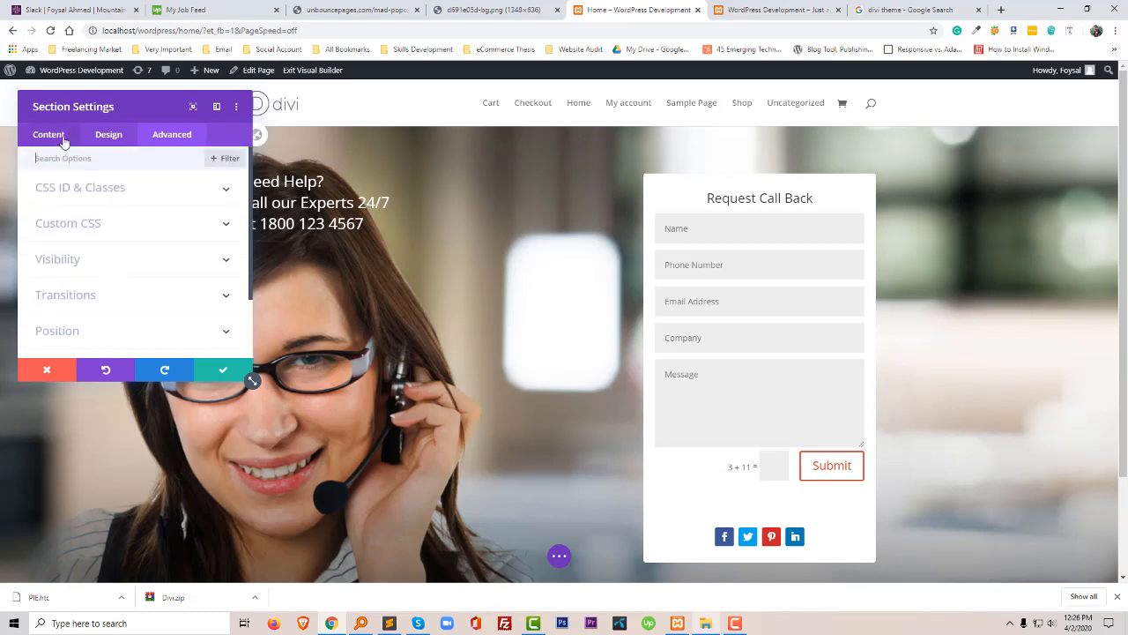
pyautogui.click(61, 139)
pyautogui.click(94, 227)
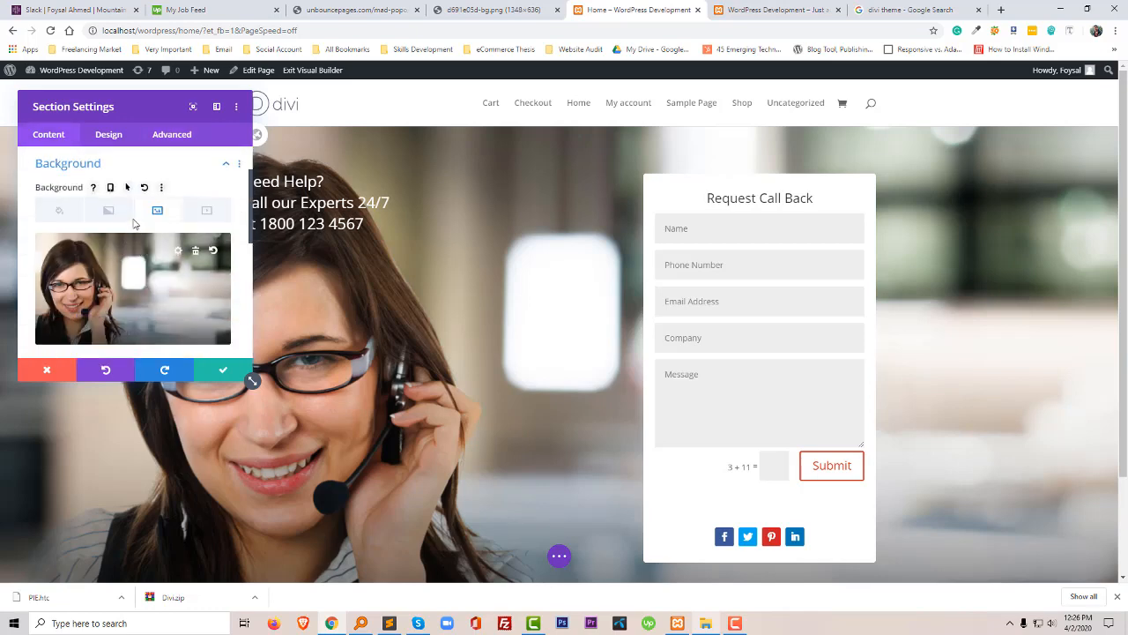
pyautogui.moveTo(159, 264)
pyautogui.click(146, 284)
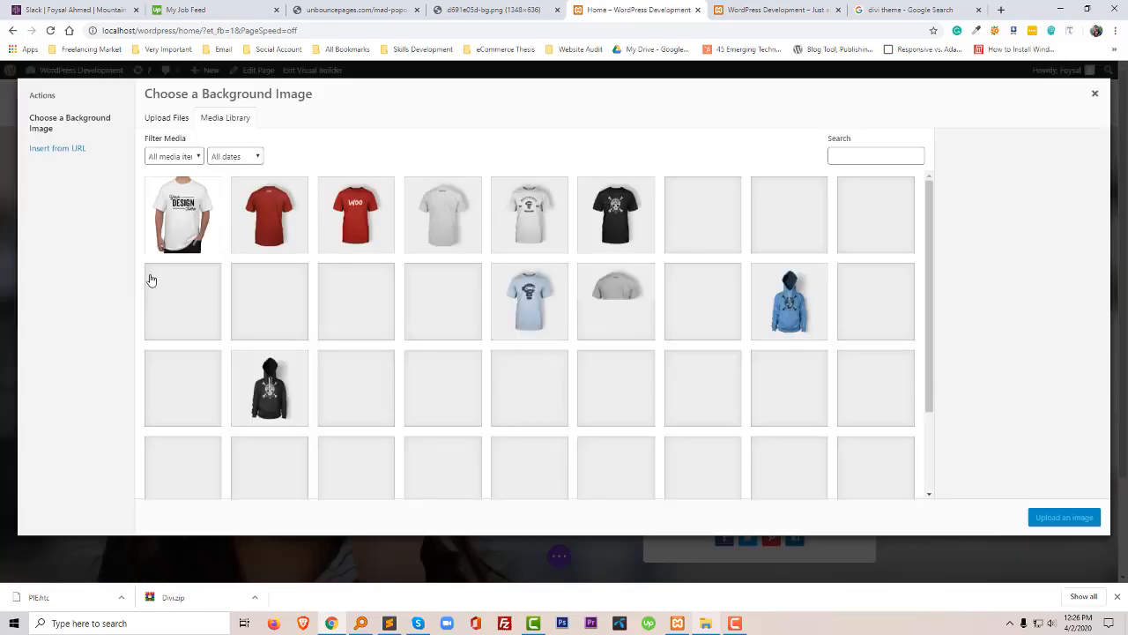
pyautogui.click(1096, 93)
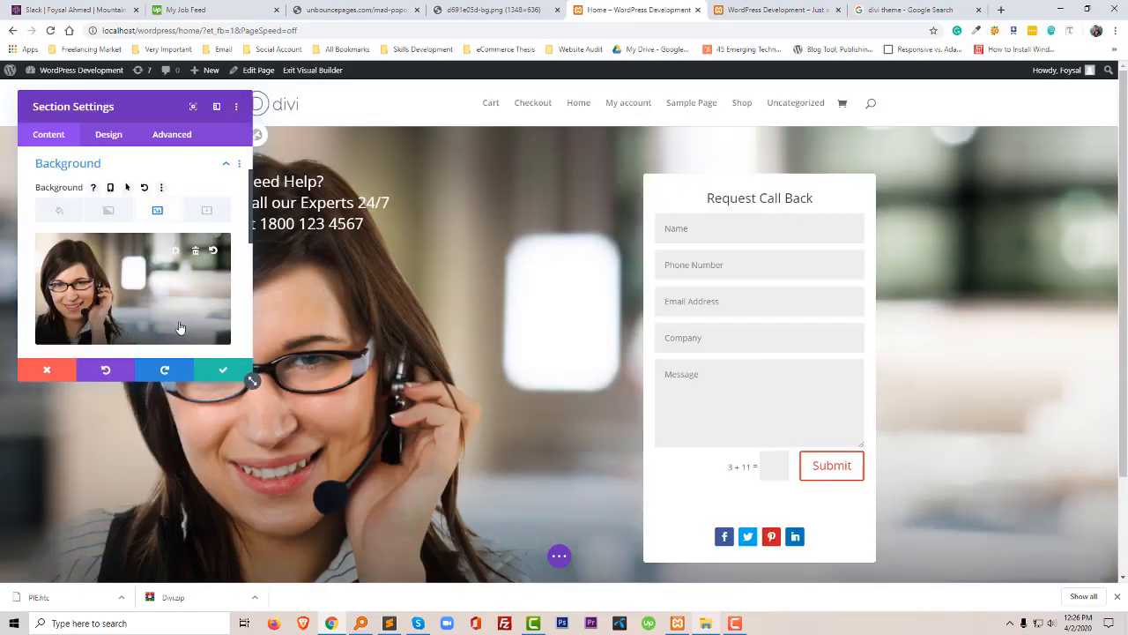
# - Try the Overlay blend mode on the section's background image
pyautogui.scroll(-2, 139, 318)
pyautogui.scroll(-2, 133, 310)
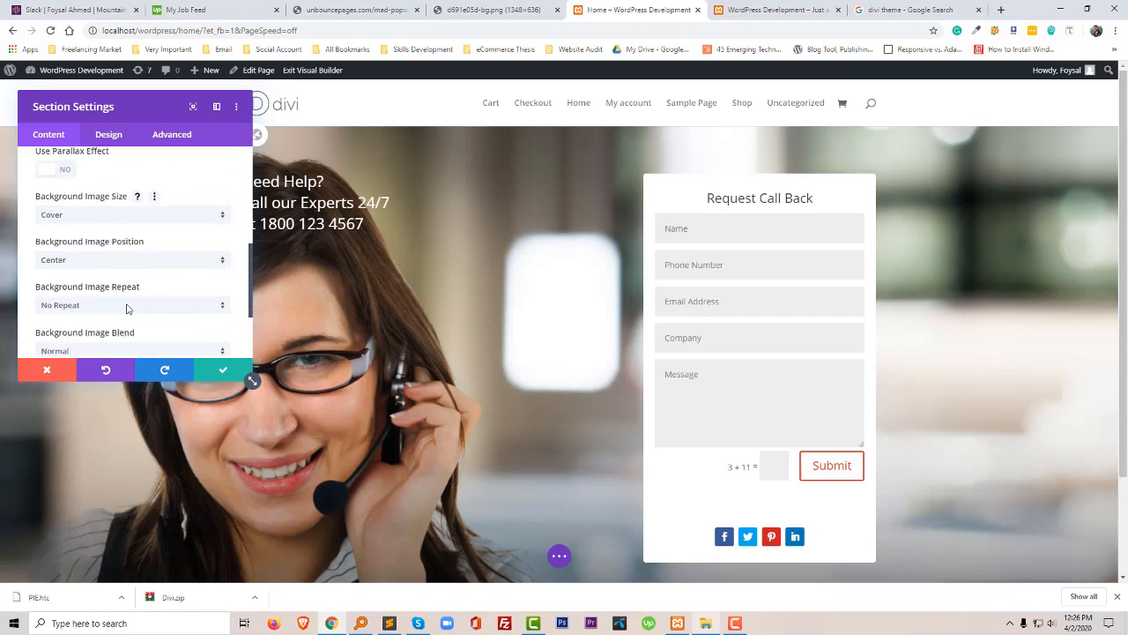
pyautogui.scroll(-1, 118, 305)
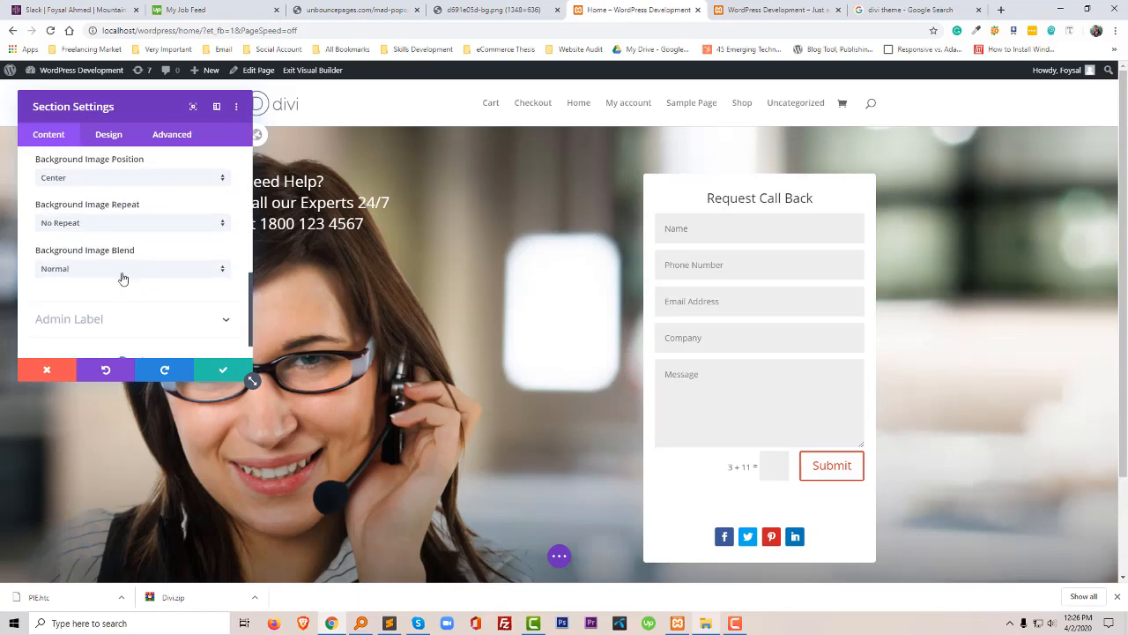
pyautogui.click(118, 270)
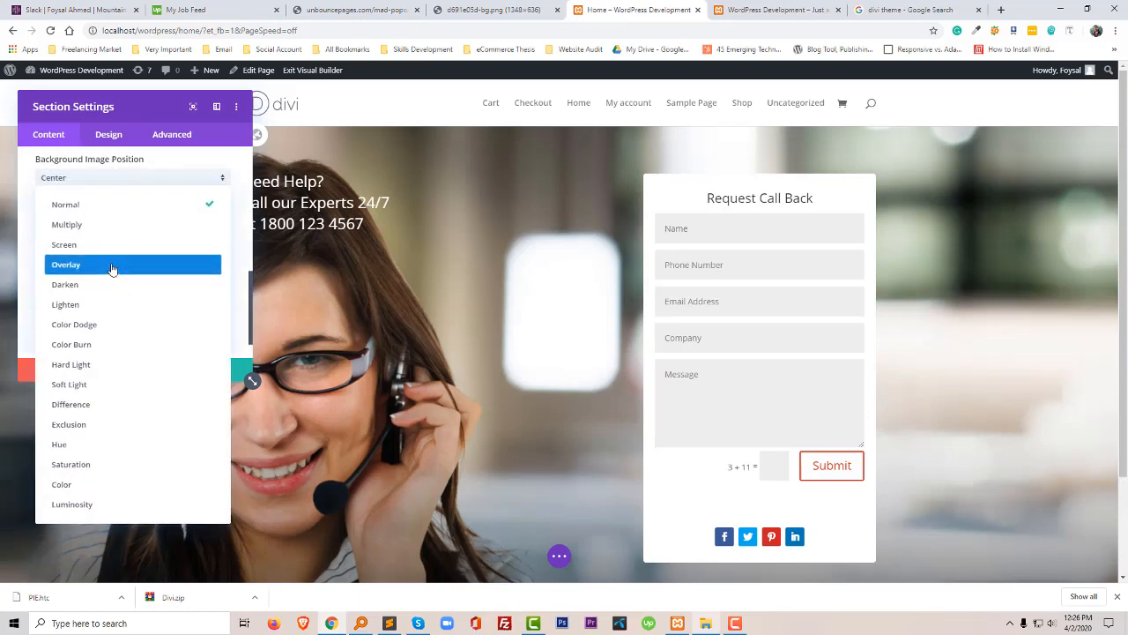
pyautogui.click(112, 267)
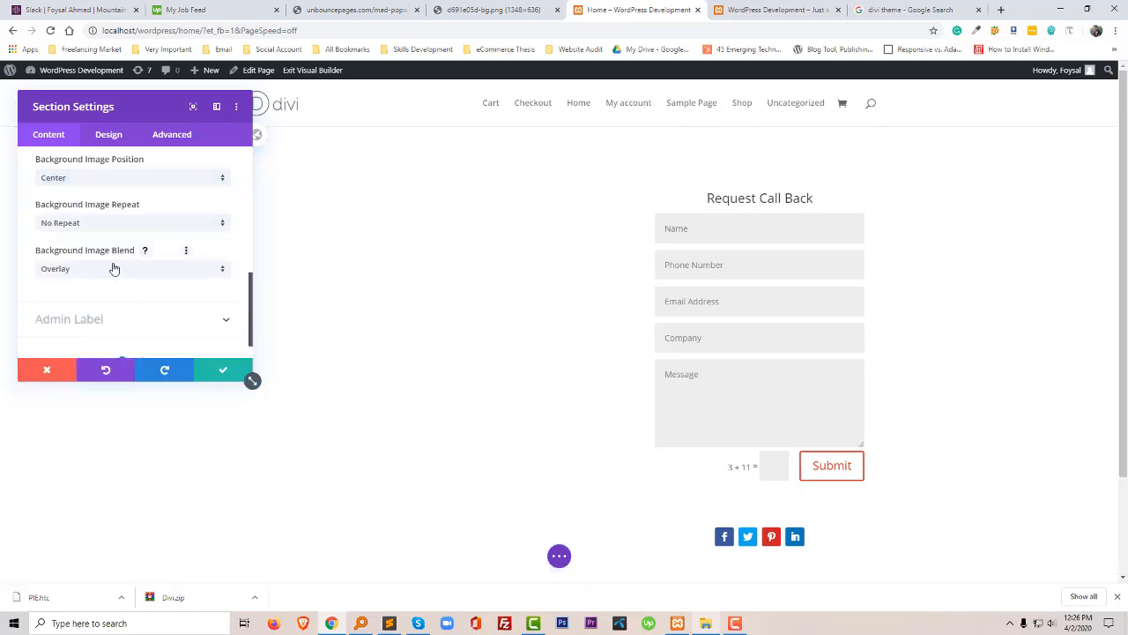
# - Restore the section's background image blend to Normal and save the section settings
pyautogui.click(184, 275)
pyautogui.click(68, 203)
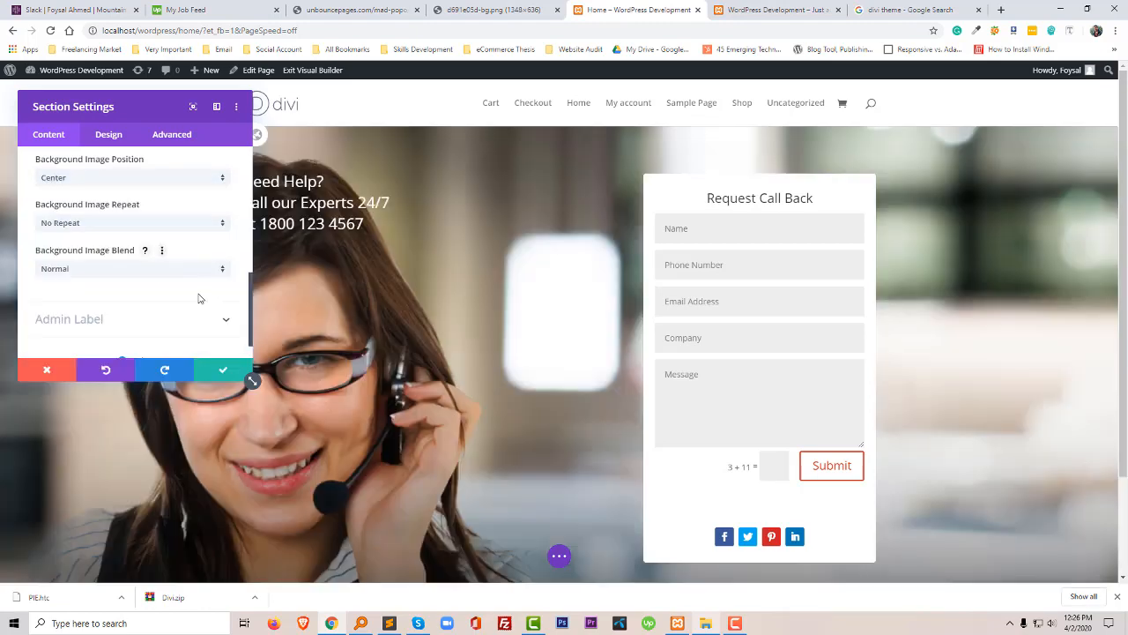
pyautogui.click(219, 370)
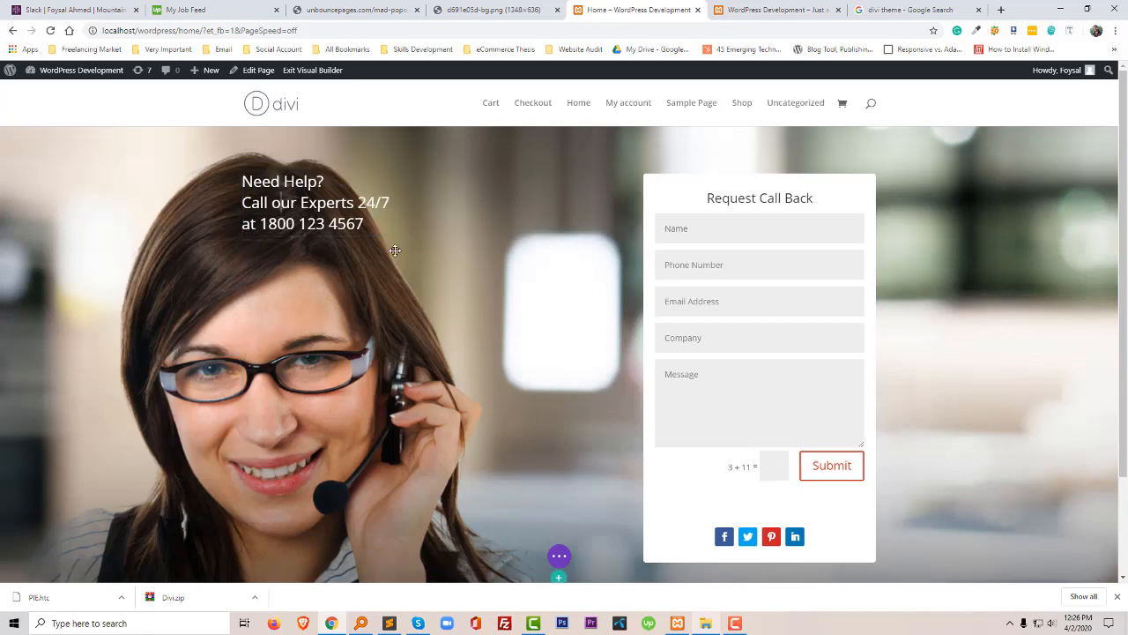
# - Review the heading text design options of the "Need Help?" text module and close its settings
pyautogui.moveTo(280, 176)
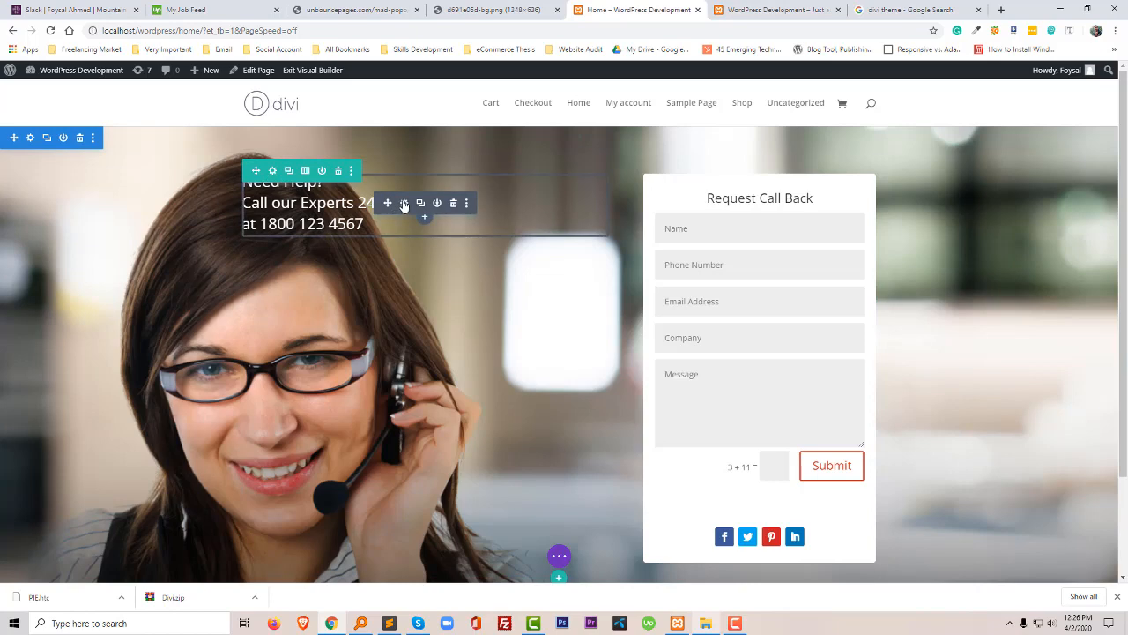
pyautogui.click(404, 203)
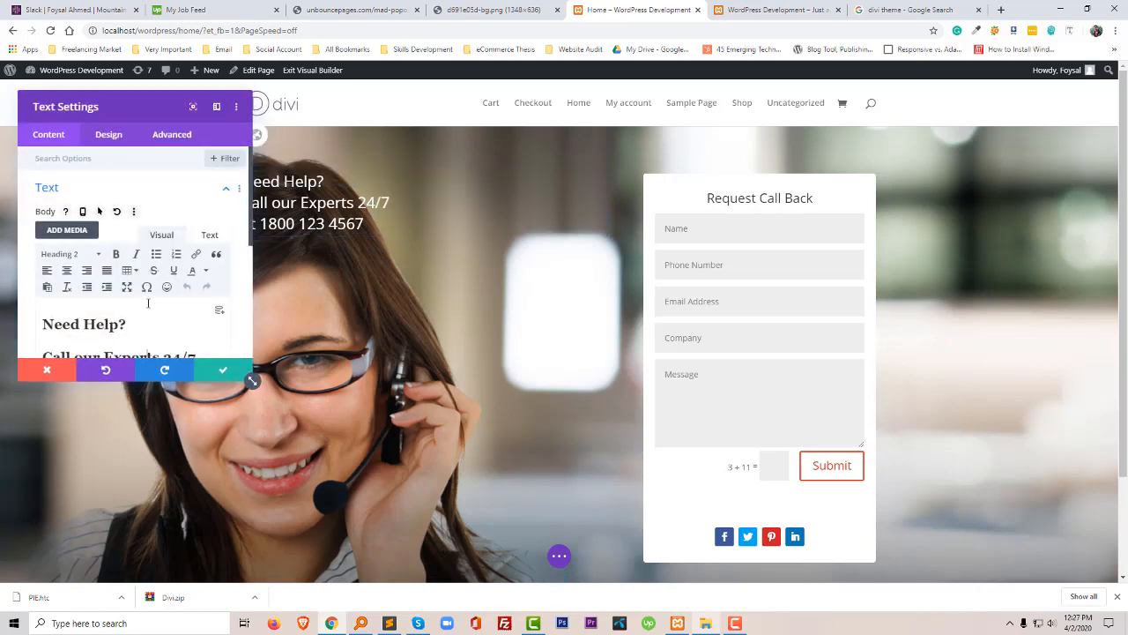
pyautogui.click(110, 136)
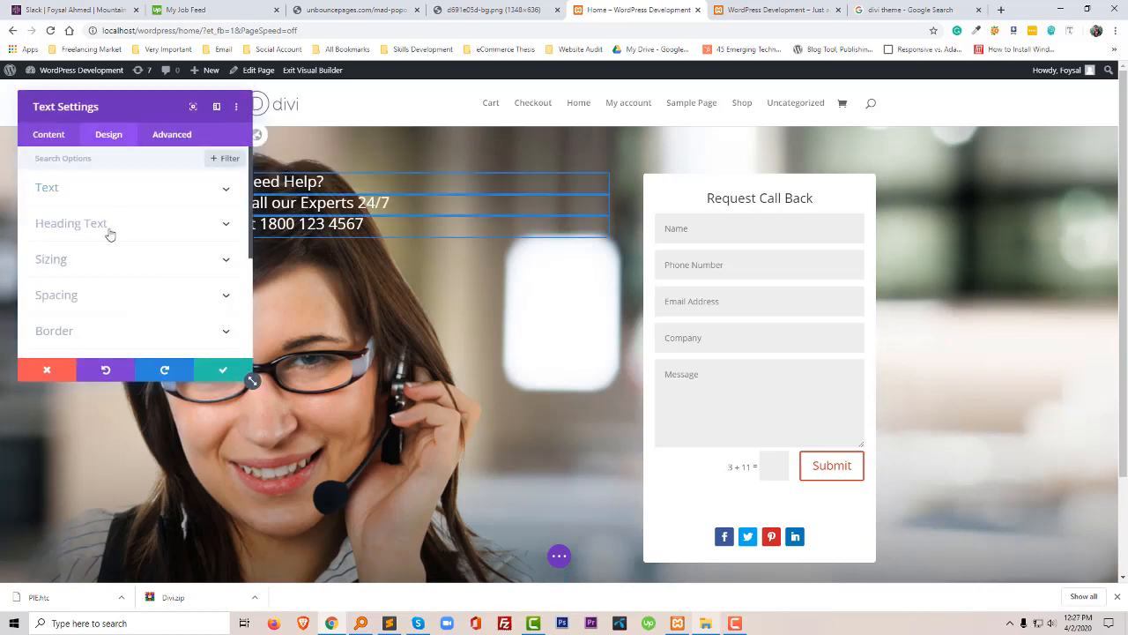
pyautogui.click(110, 229)
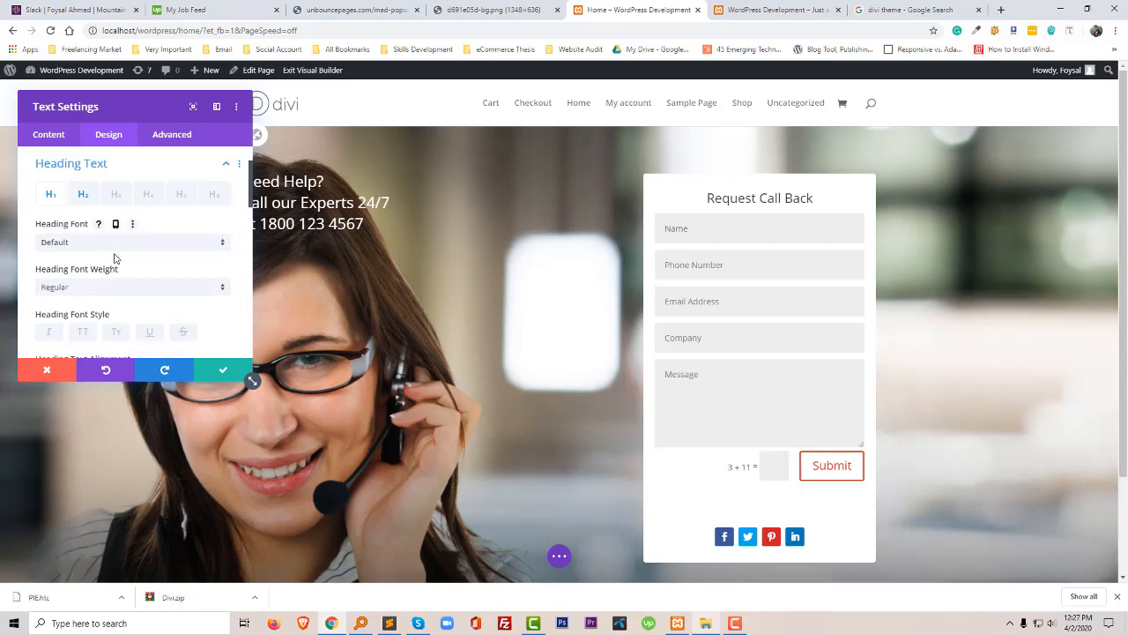
pyautogui.scroll(-4, 119, 282)
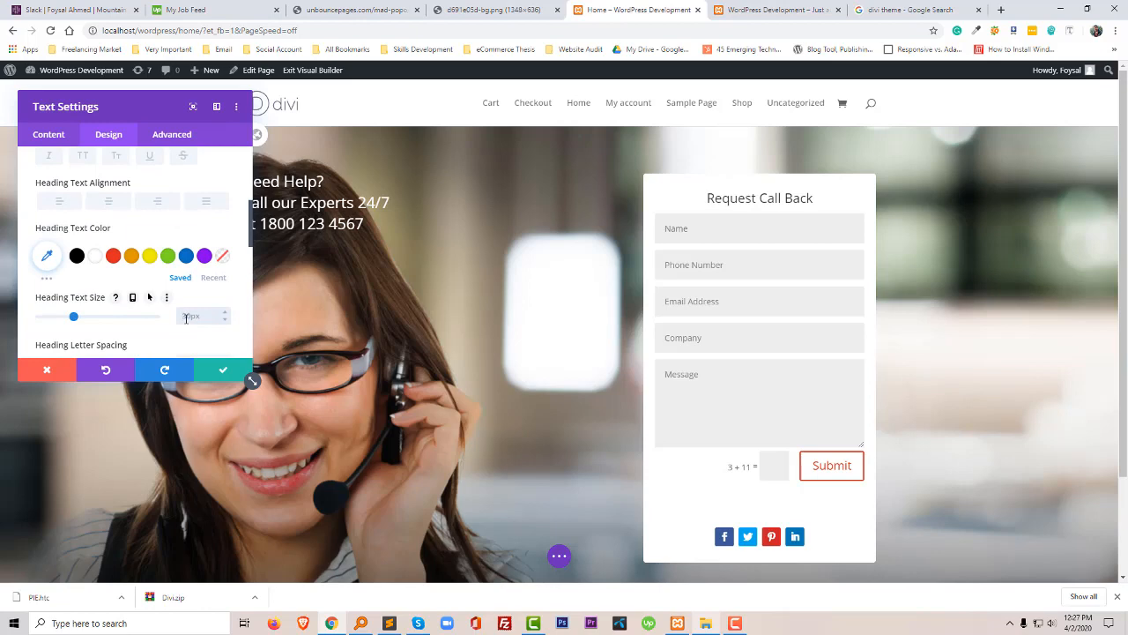
pyautogui.click(220, 375)
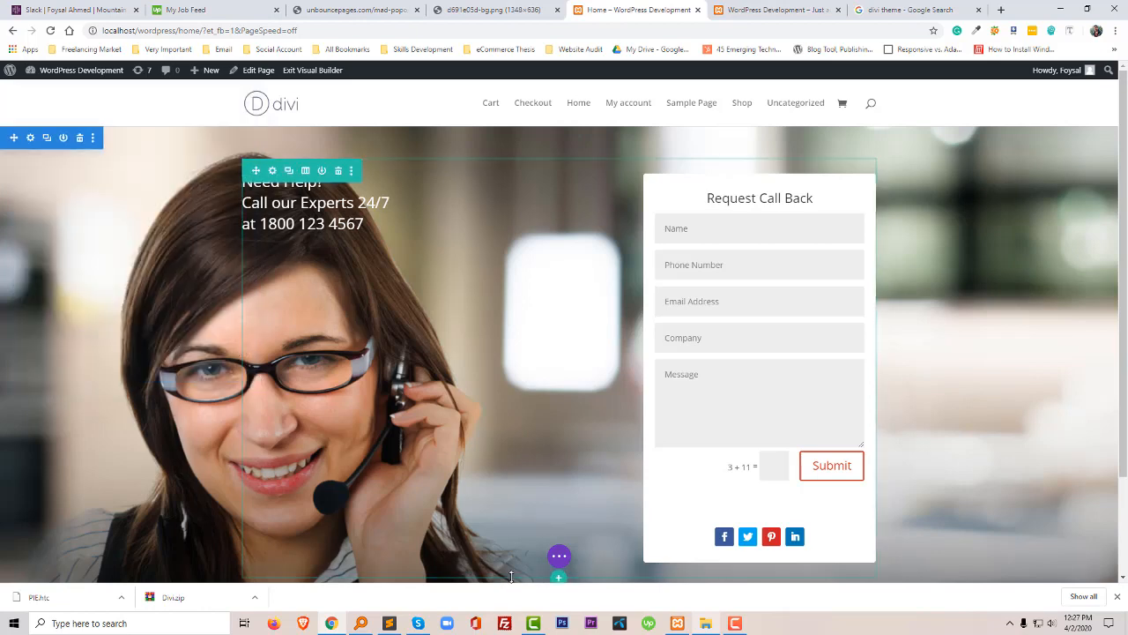
# - Save the finished landing page in the visual builder
pyautogui.scroll(-2, 529, 565)
pyautogui.click(558, 555)
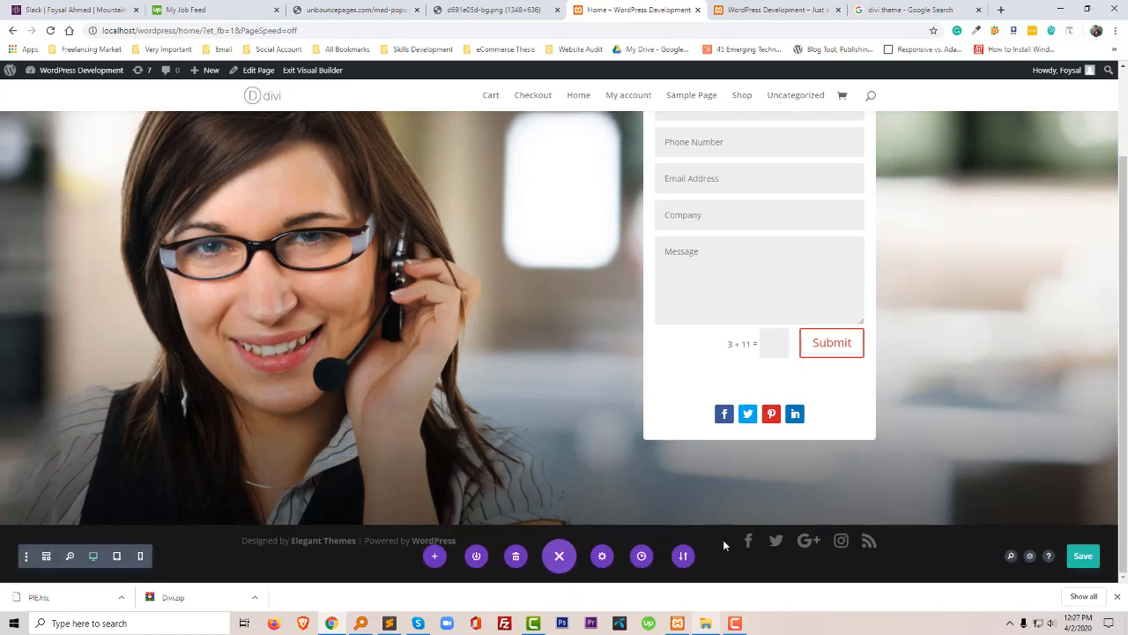
pyautogui.click(1083, 556)
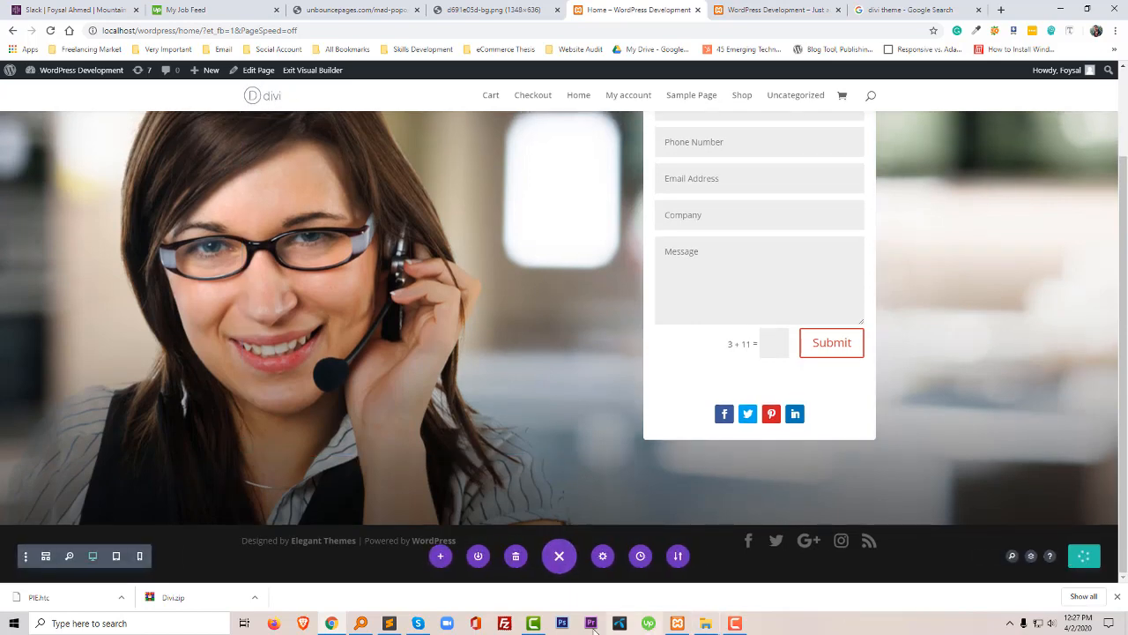
pyautogui.click(536, 627)
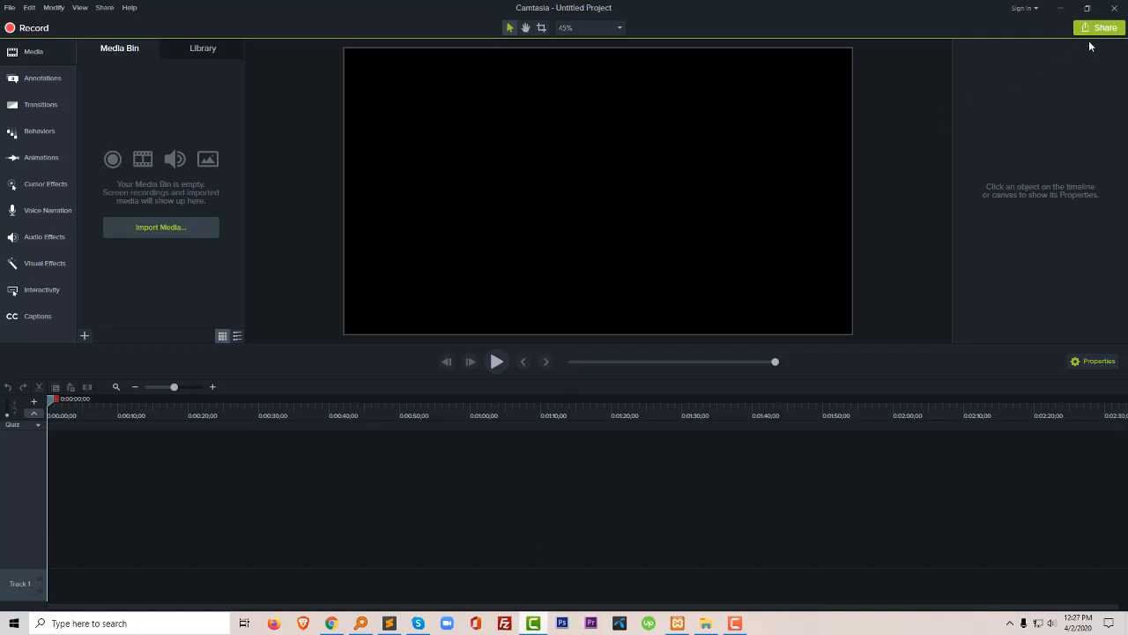
pyautogui.click(1114, 7)
pyautogui.click(737, 624)
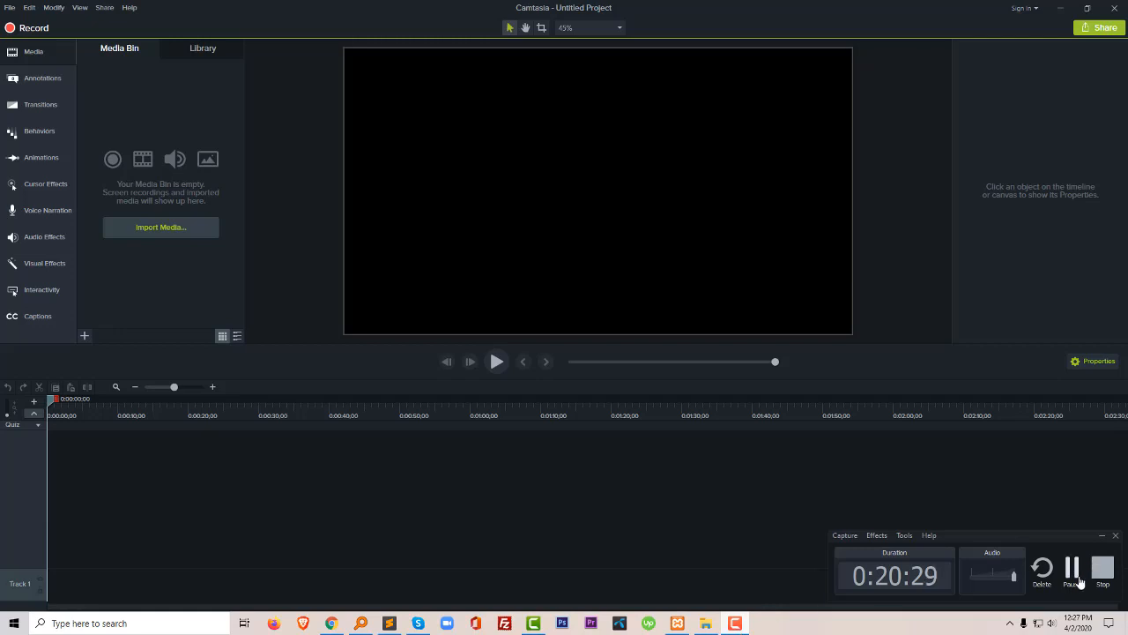